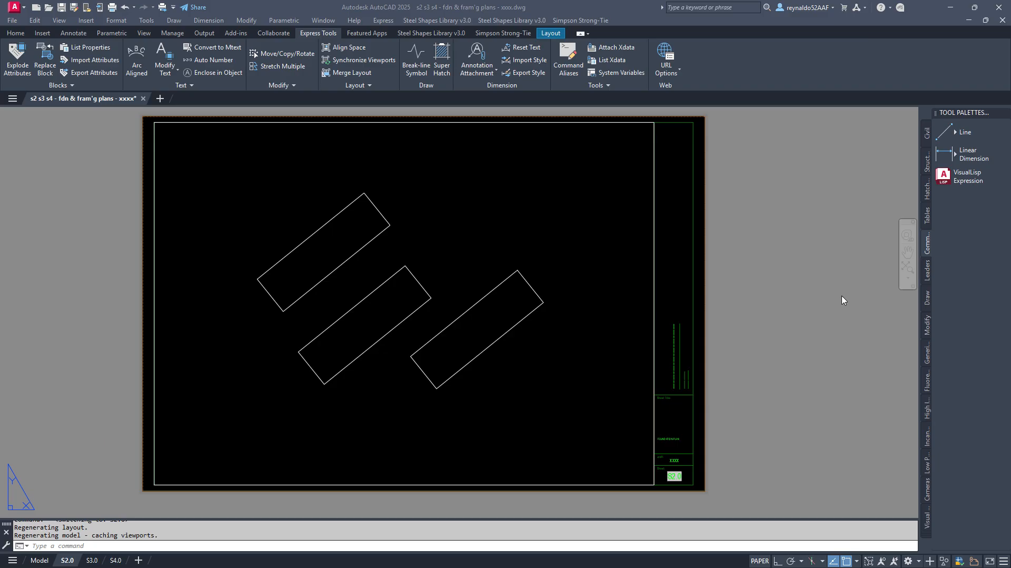
{"action": "mouse_move", "coordinate": [48, 562]}
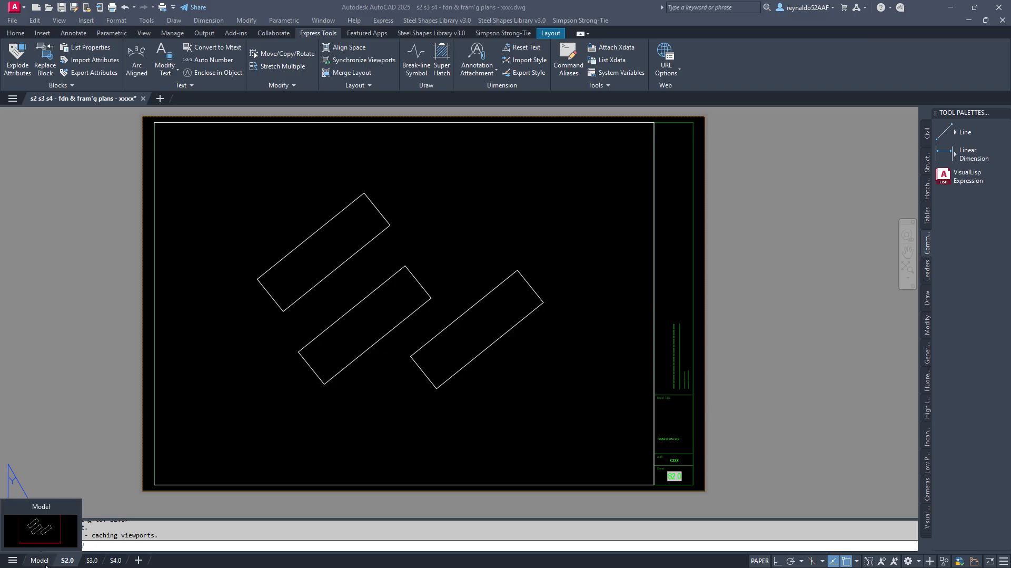
{"action": "scroll", "coordinate": [441, 225], "scroll_direction": "up", "scroll_amount": 2}
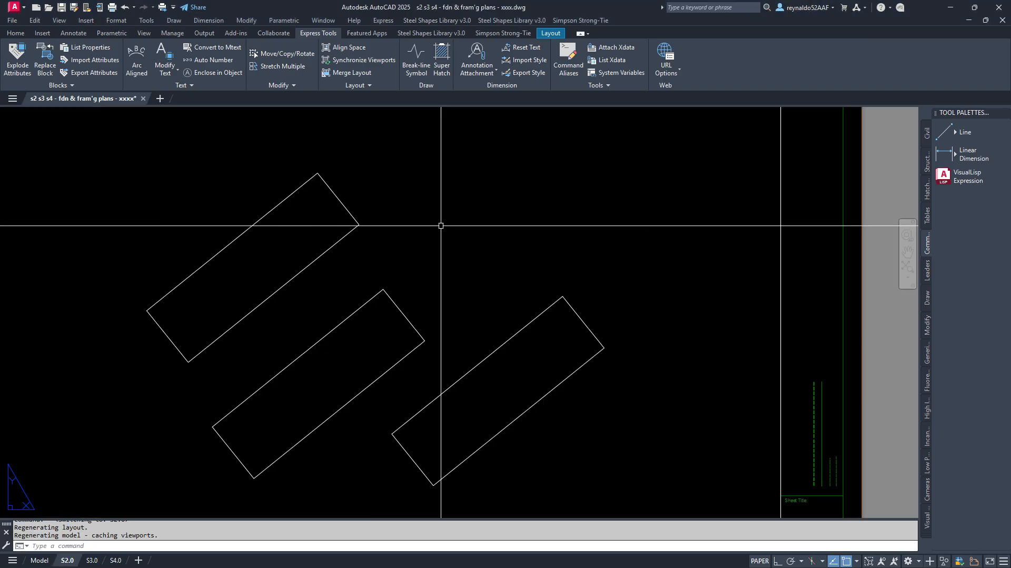
{"action": "scroll", "coordinate": [441, 225], "scroll_direction": "down", "scroll_amount": 2}
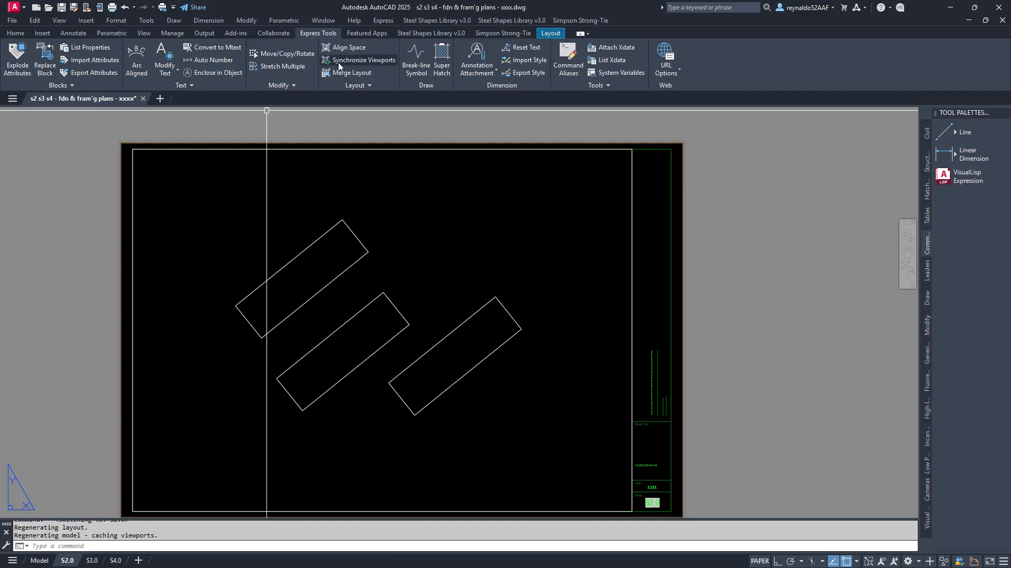
{"action": "left_click", "coordinate": [146, 21]}
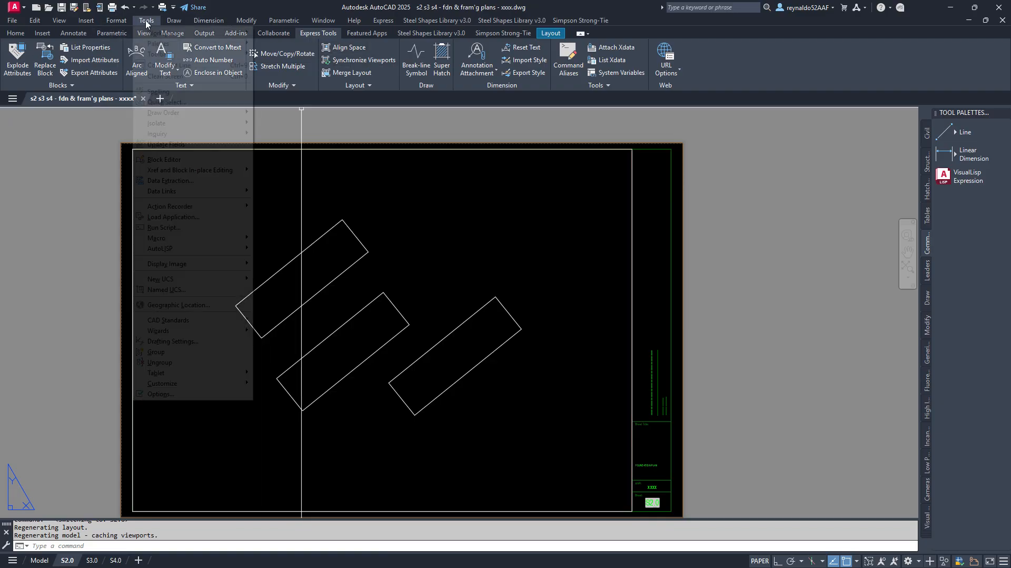
{"action": "left_click", "coordinate": [146, 21]}
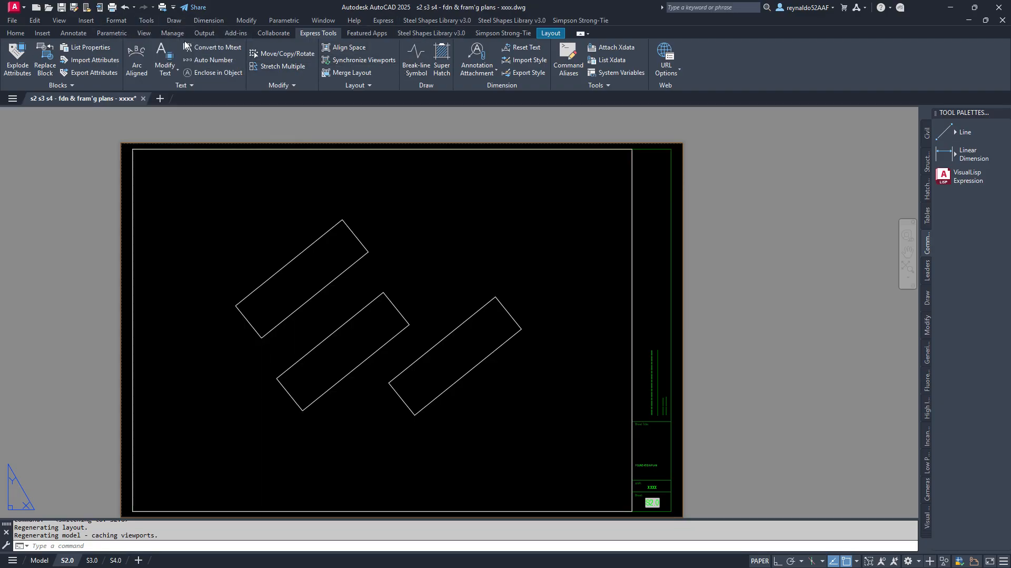
{"action": "left_click", "coordinate": [18, 34]}
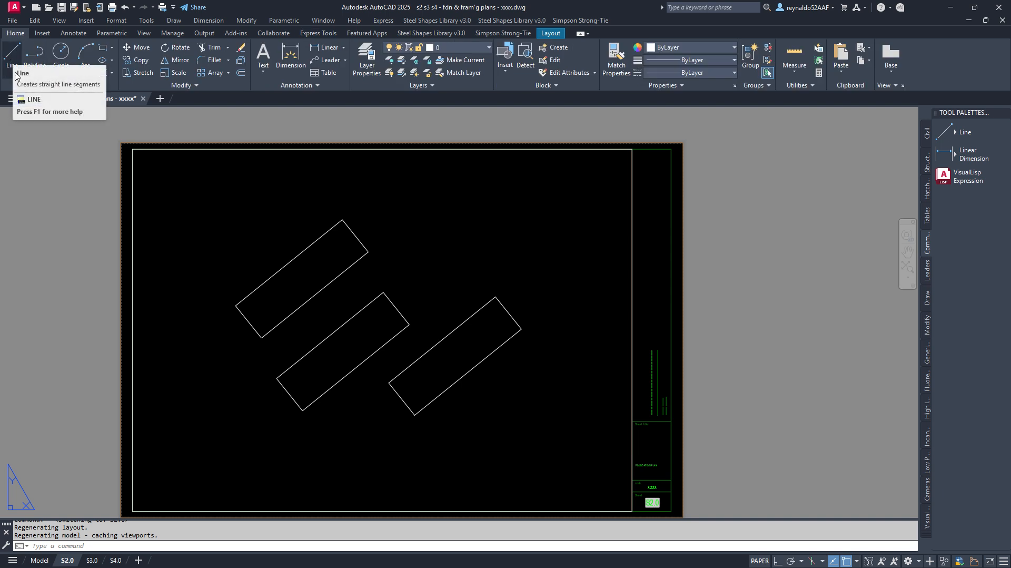
{"action": "left_click", "coordinate": [61, 54]}
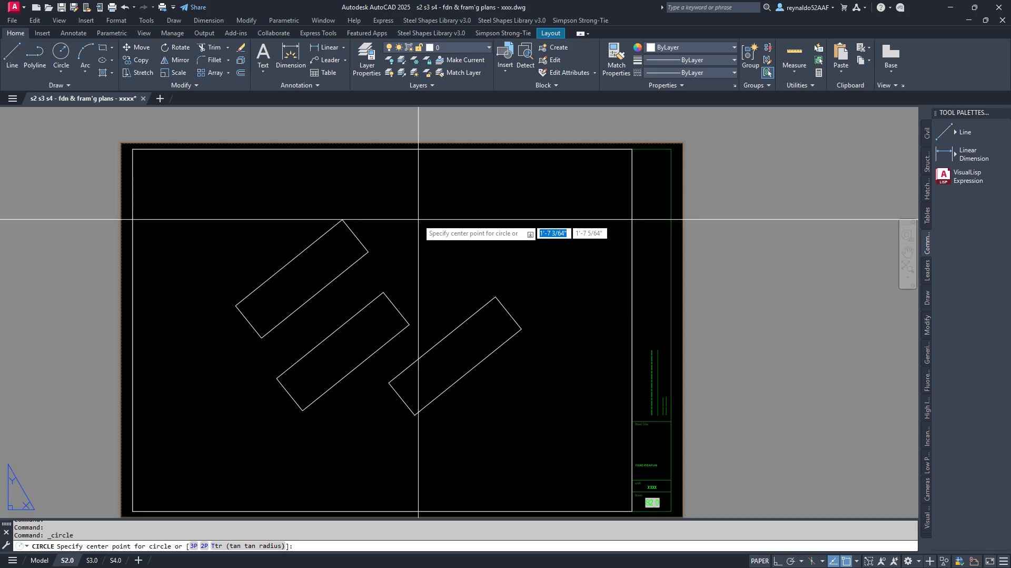
{"action": "type", "text": "d"}
{"action": "key", "text": "Escape"}
{"action": "key", "text": "Escape"}
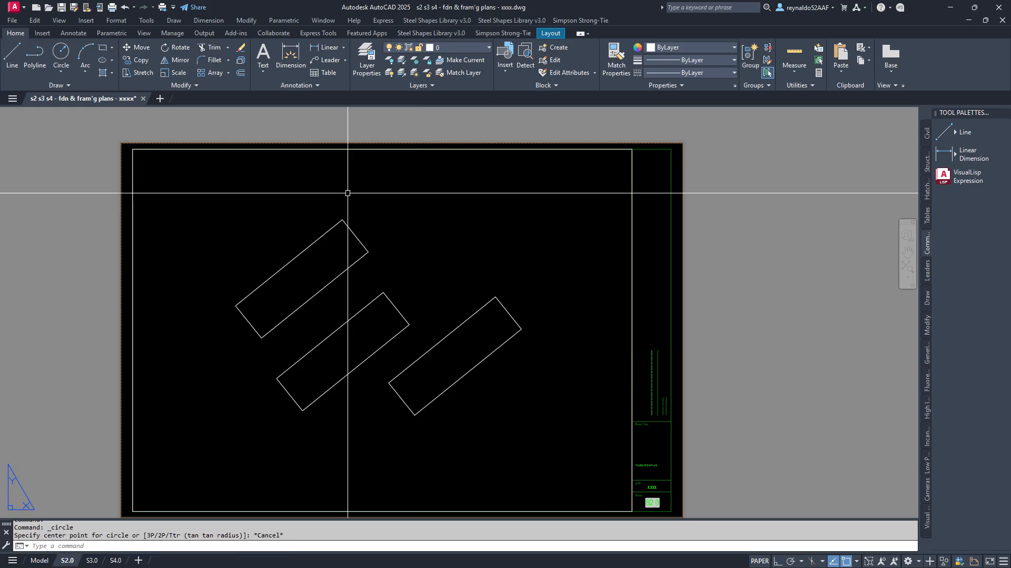
- Draw a circle with a diameter of .5" in the empty area between the upper-left and right-hand rectangles
{"action": "left_click", "coordinate": [61, 73]}
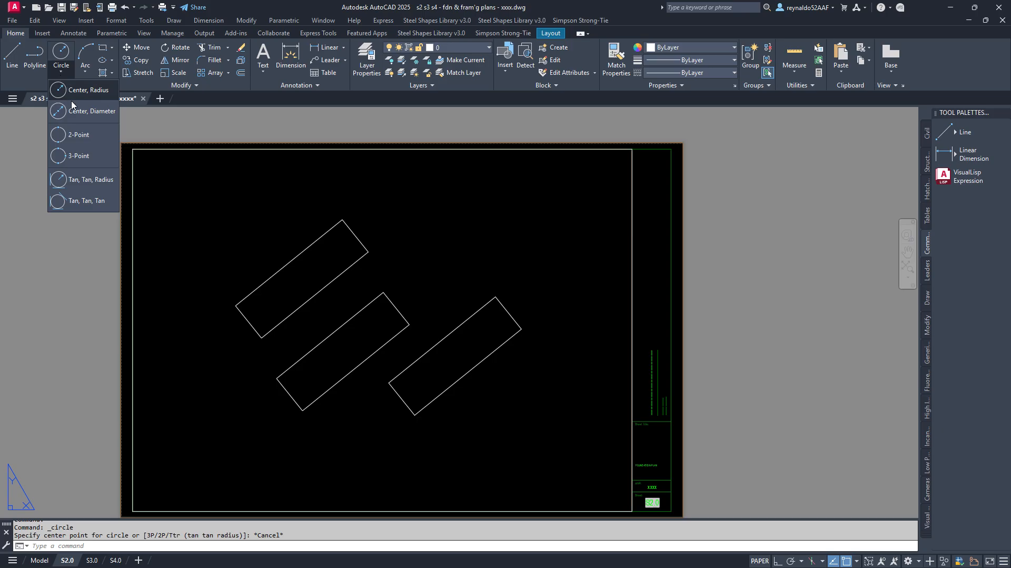
{"action": "left_click", "coordinate": [95, 115]}
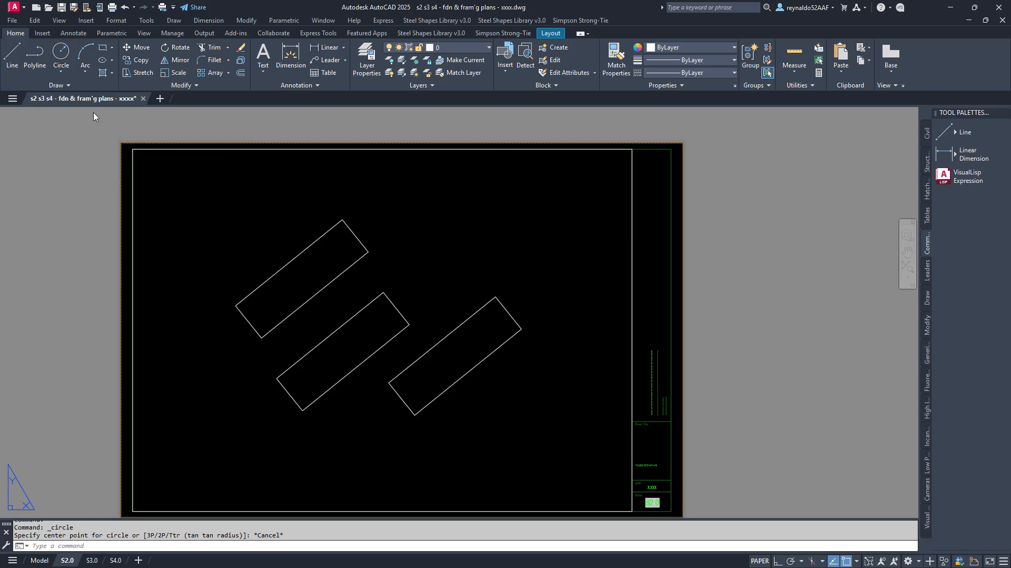
{"action": "left_click", "coordinate": [417, 254]}
{"action": "scroll", "coordinate": [457, 254], "scroll_direction": "up", "scroll_amount": 2}
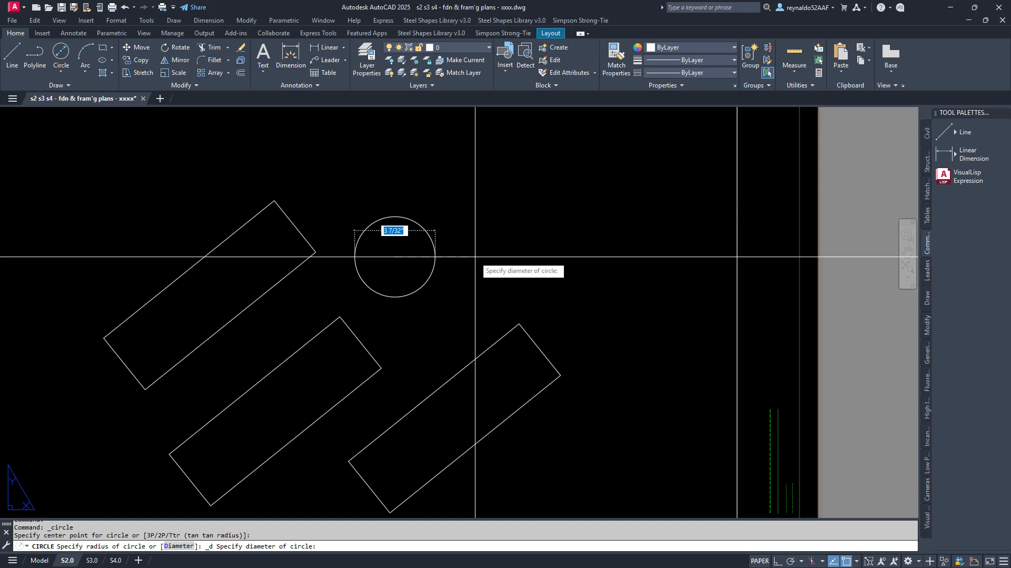
{"action": "type", "text": ".5"}
{"action": "key", "text": "Return"}
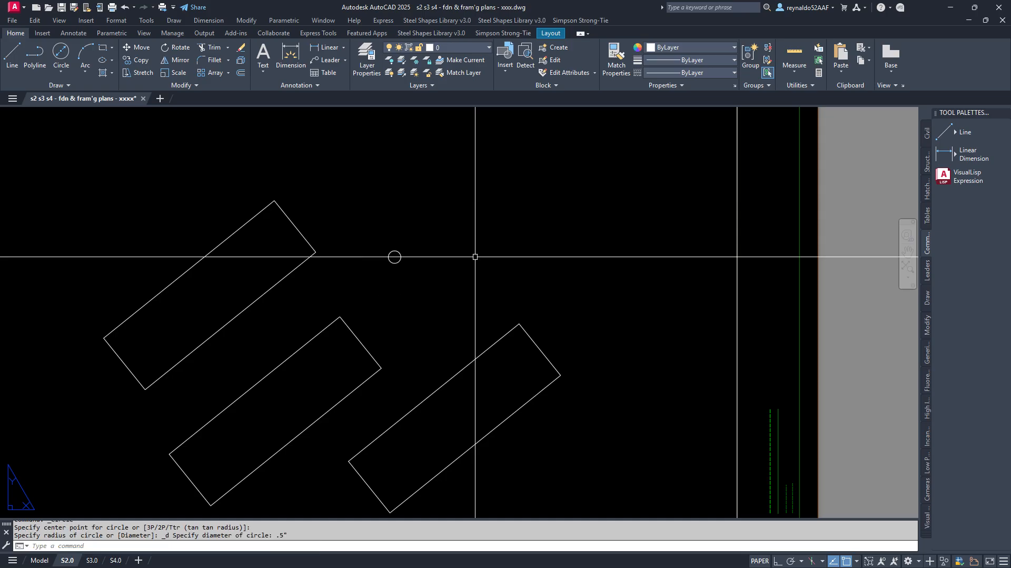
- Move the small circle to the S-TEXT layer
{"action": "scroll", "coordinate": [477, 255], "scroll_direction": "down", "scroll_amount": 7}
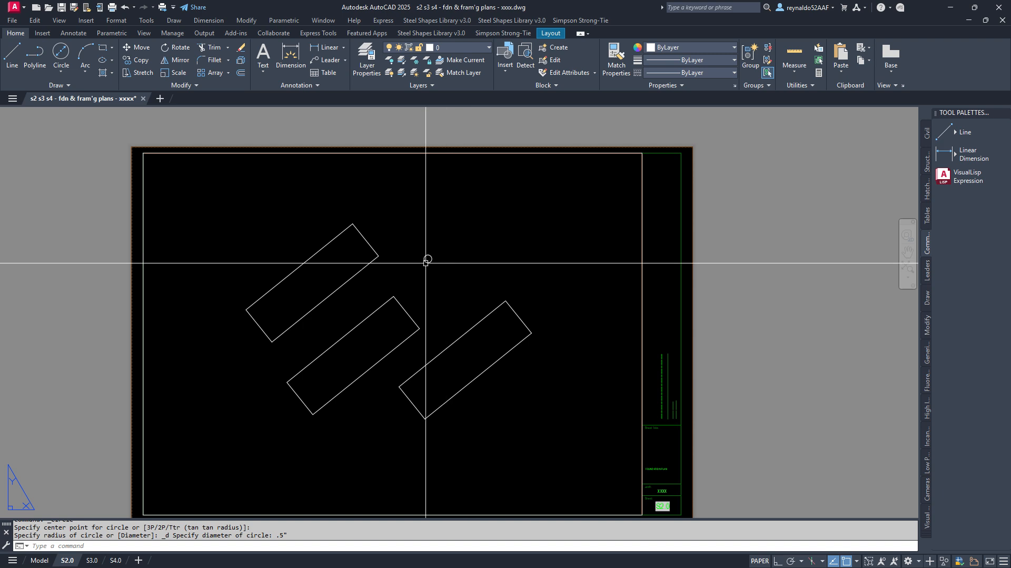
{"action": "scroll", "coordinate": [428, 259], "scroll_direction": "up", "scroll_amount": 10}
{"action": "left_click", "coordinate": [429, 242]}
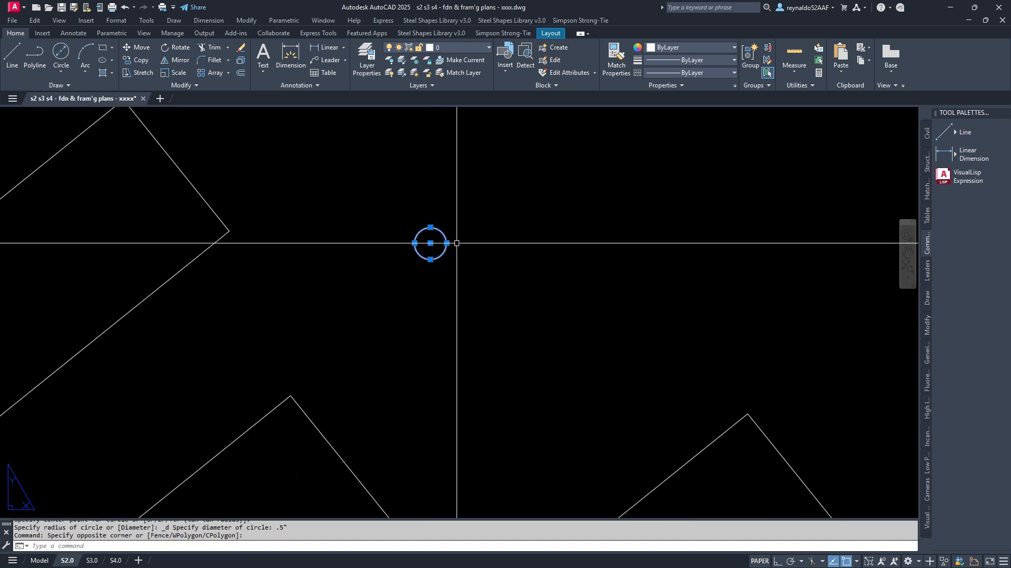
{"action": "left_click", "coordinate": [480, 51]}
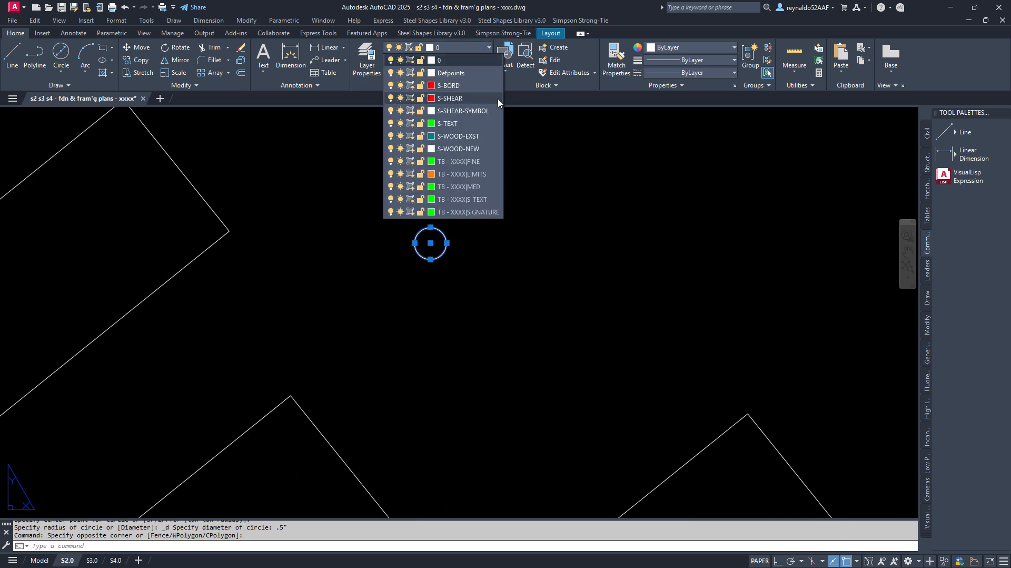
{"action": "left_click", "coordinate": [452, 124]}
{"action": "scroll", "coordinate": [437, 243], "scroll_direction": "up", "scroll_amount": 4}
{"action": "key", "text": "Escape"}
{"action": "key", "text": "Escape"}
- Draw a horizontal line across the circle's full diameter, from its left quadrant to its right quadrant
{"action": "scroll", "coordinate": [469, 211], "scroll_direction": "up", "scroll_amount": 2}
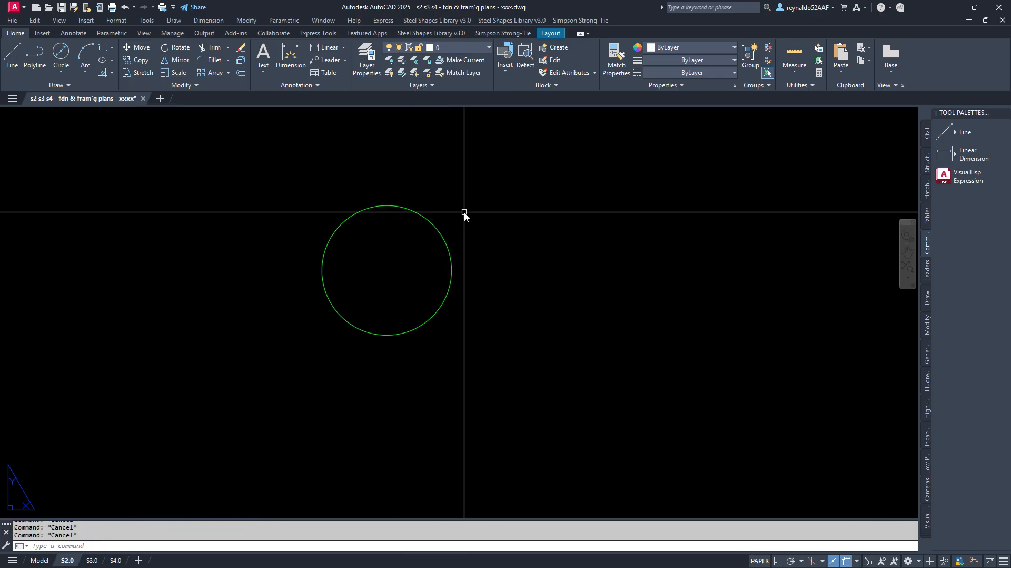
{"action": "type", "text": "l"}
{"action": "key", "text": "Return"}
{"action": "left_click", "coordinate": [321, 269]}
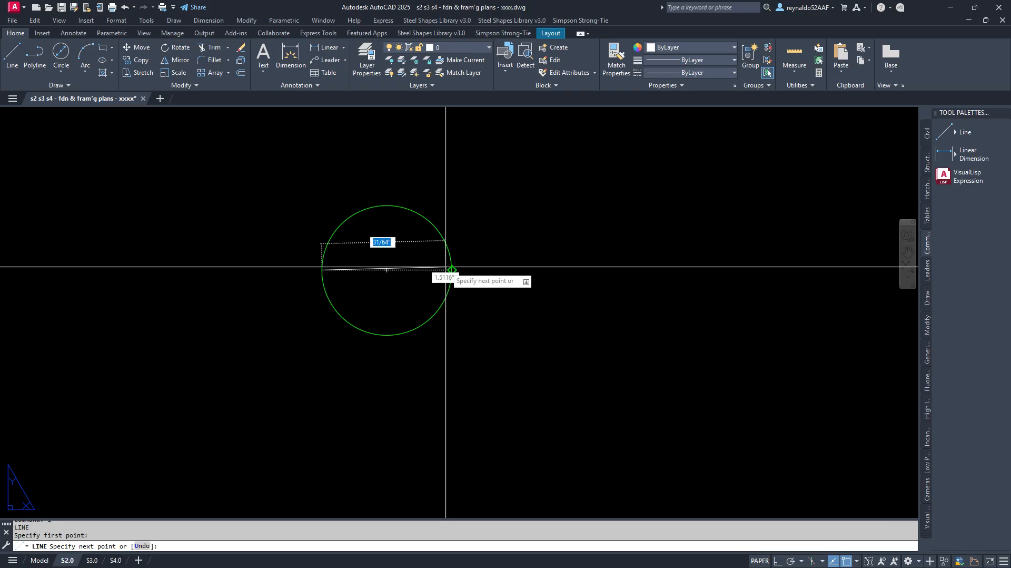
{"action": "left_click", "coordinate": [452, 269]}
{"action": "key", "text": "Return"}
{"action": "key", "text": "Escape"}
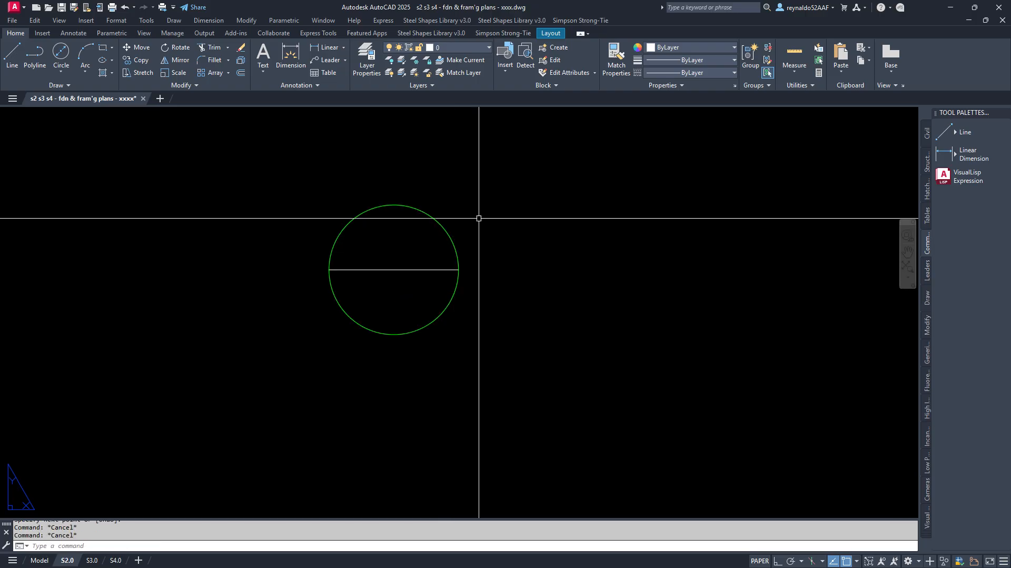
- Match the properties of the horizontal dividing line to those of the green circle
{"action": "type", "text": "ma"}
{"action": "key", "text": "Return"}
{"action": "left_click", "coordinate": [447, 228]}
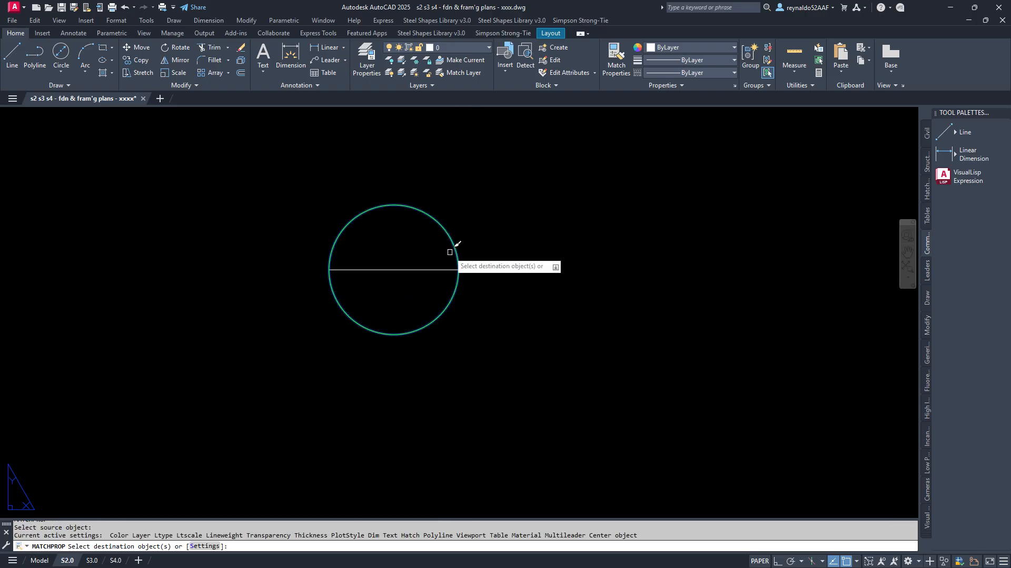
{"action": "left_click", "coordinate": [430, 267]}
{"action": "key", "text": "Return"}
{"action": "scroll", "coordinate": [431, 266], "scroll_direction": "down", "scroll_amount": 5}
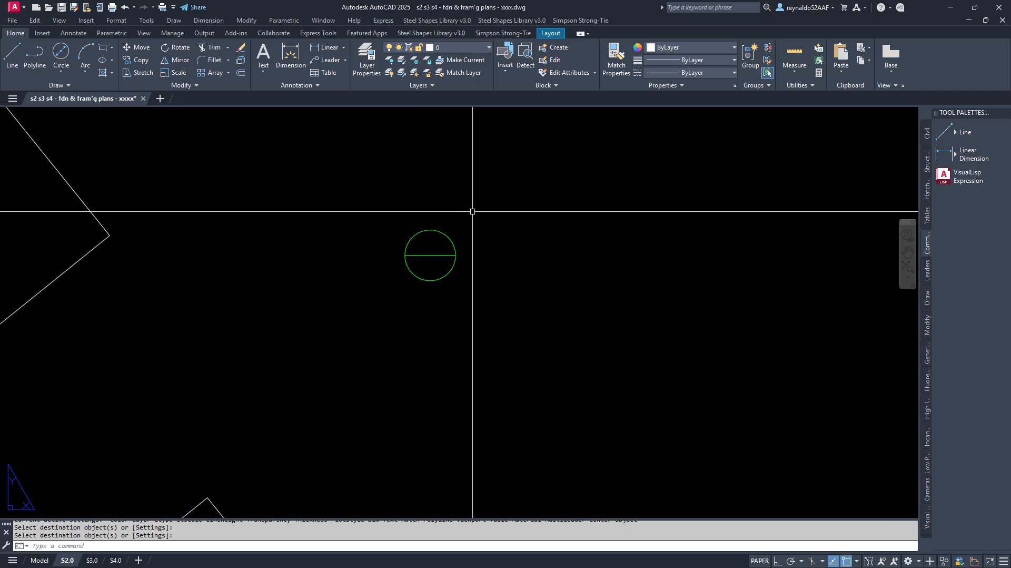
{"action": "key", "text": "Escape"}
{"action": "key", "text": "Escape"}
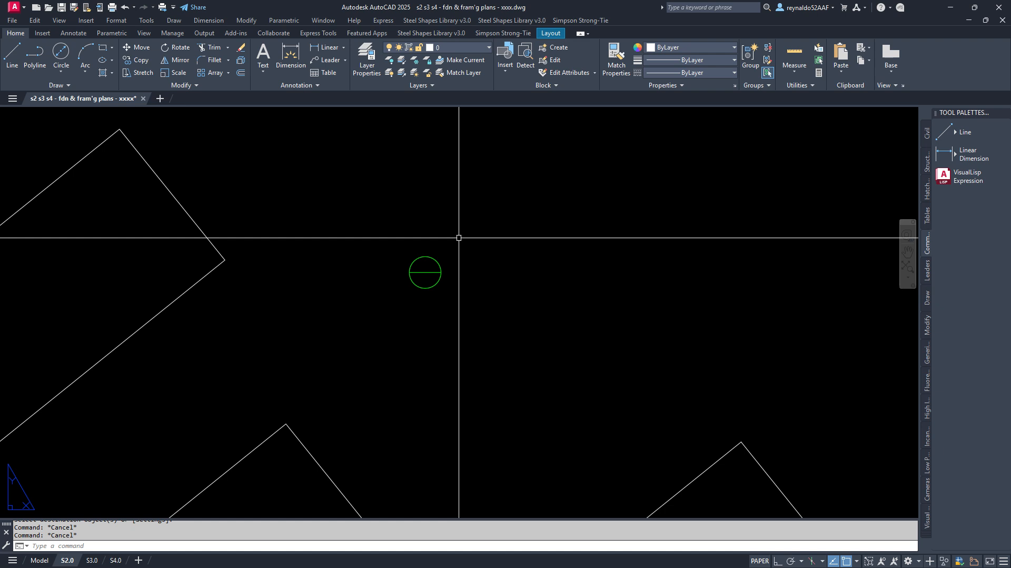
- Start an attribute definition with tag ID, prompt ID and default value "-"
{"action": "type", "text": "ATT"}
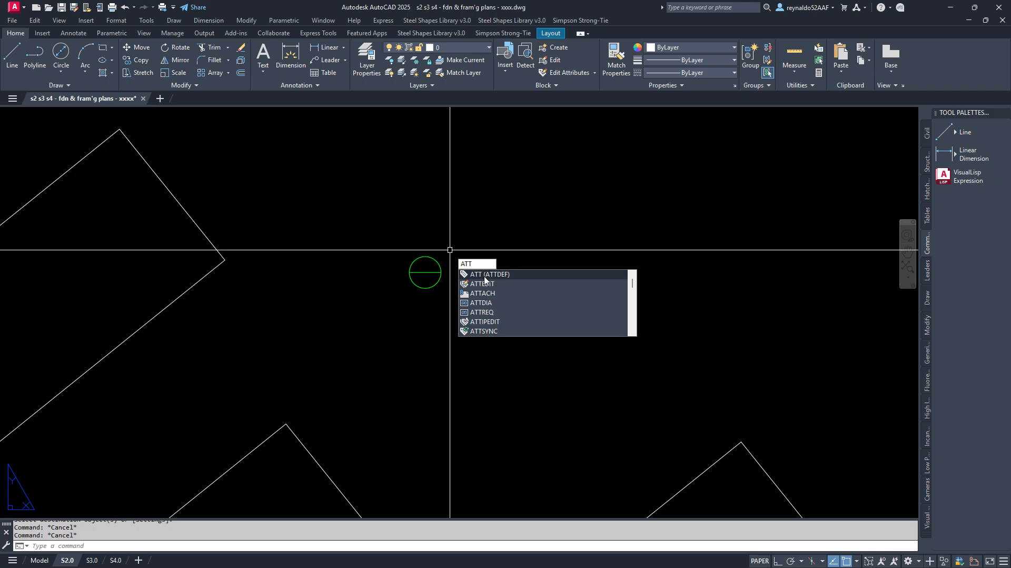
{"action": "left_click", "coordinate": [484, 278]}
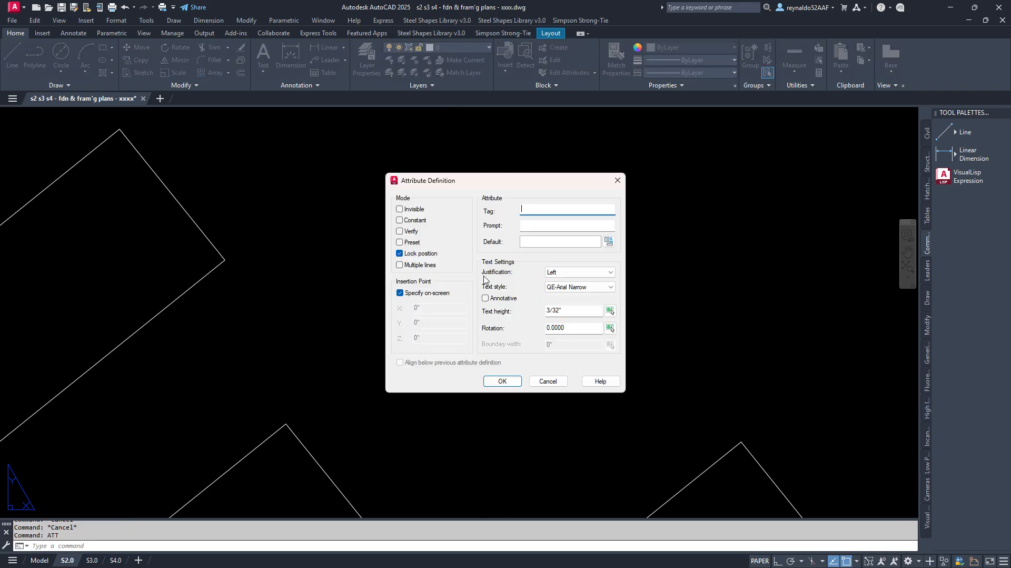
{"action": "left_click_drag", "start_coordinate": [485, 179], "coordinate": [585, 170]}
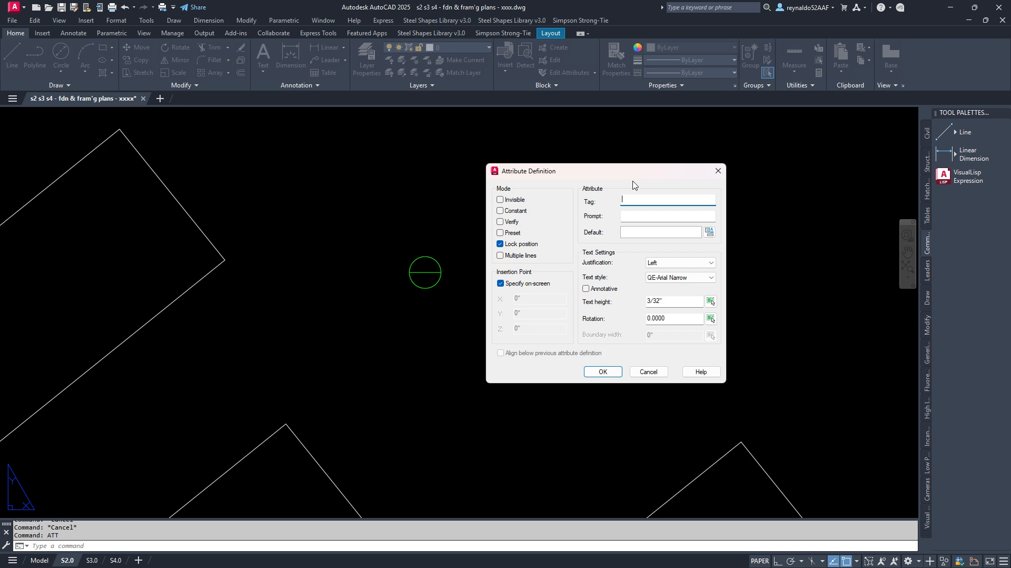
{"action": "type", "text": "ID"}
{"action": "left_click", "coordinate": [639, 215]}
{"action": "type", "text": "ID"}
{"action": "left_click", "coordinate": [629, 231]}
- Enter a text height of 1/8 for the ID attribute, and choose the Standard text style with Middle center justification
{"action": "left_click_drag", "start_coordinate": [664, 302], "coordinate": [580, 300]}
{"action": "type", "text": "1"}
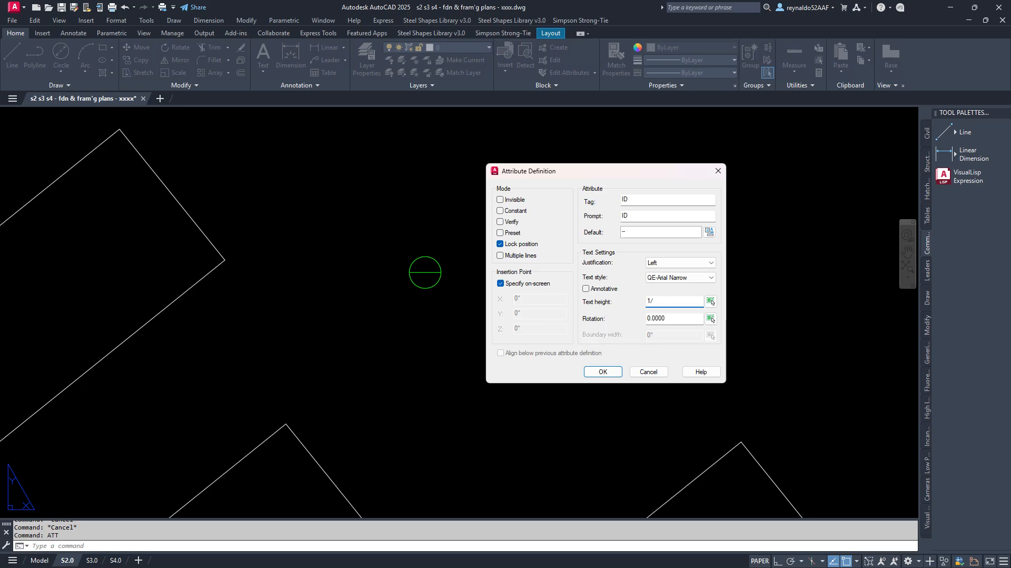
{"action": "type", "text": "/8"}
{"action": "left_click", "coordinate": [690, 278]}
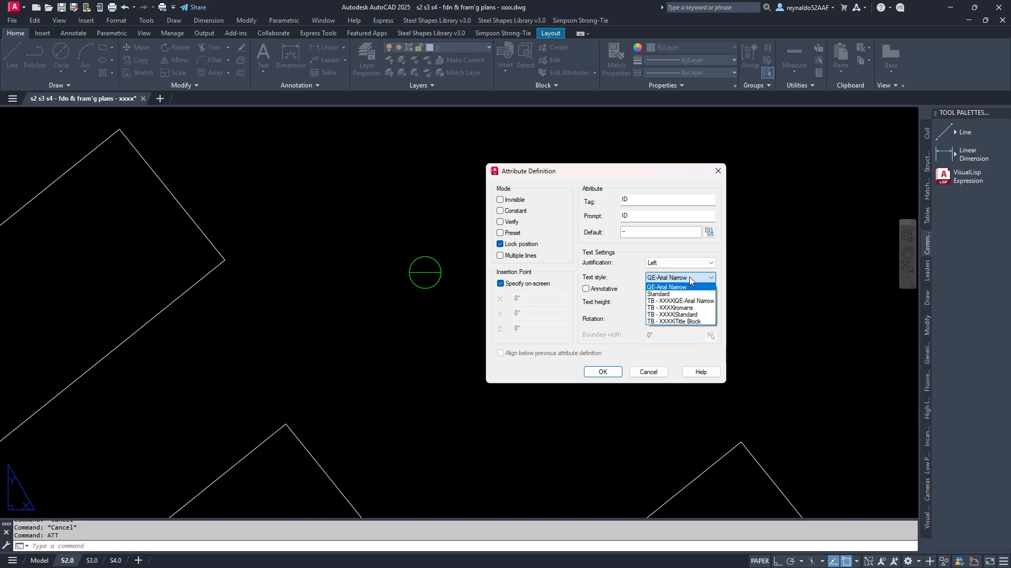
{"action": "left_click", "coordinate": [676, 293]}
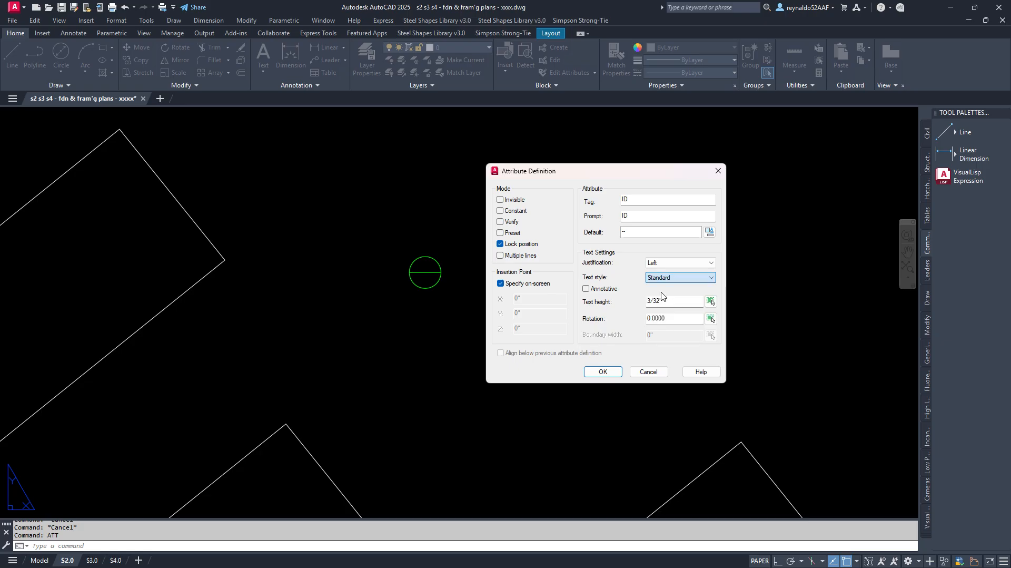
{"action": "left_click", "coordinate": [709, 264]}
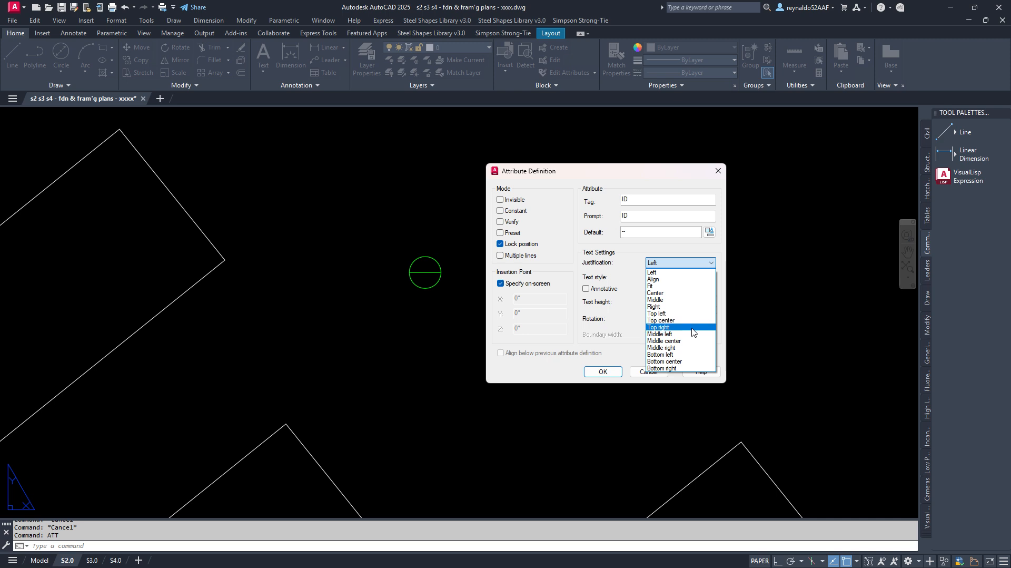
{"action": "left_click", "coordinate": [664, 341]}
{"action": "left_click", "coordinate": [607, 372]}
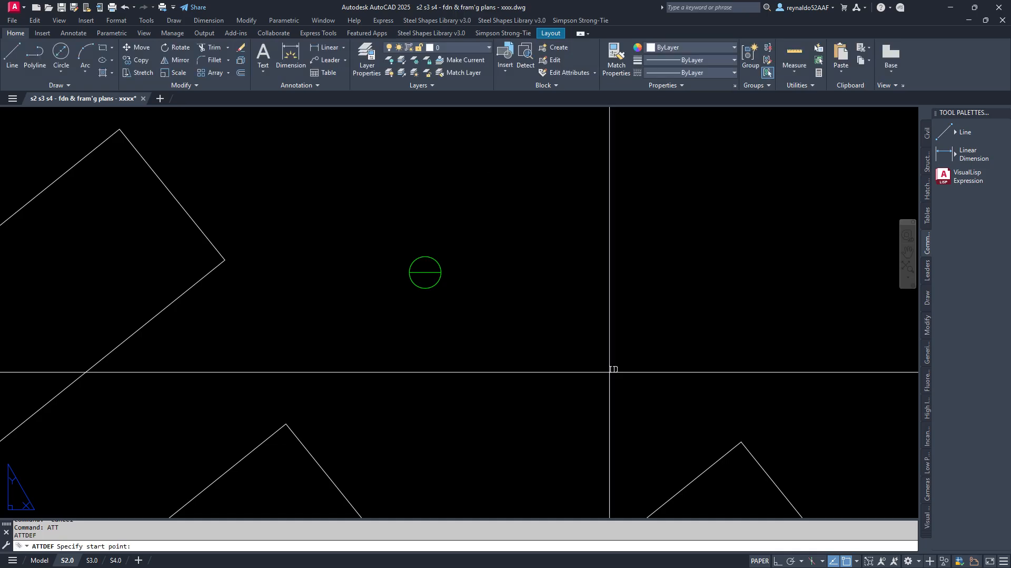
- Place the ID attribute in the upper half of the circle, just above the dividing line
{"action": "scroll", "coordinate": [425, 258], "scroll_direction": "up", "scroll_amount": 8}
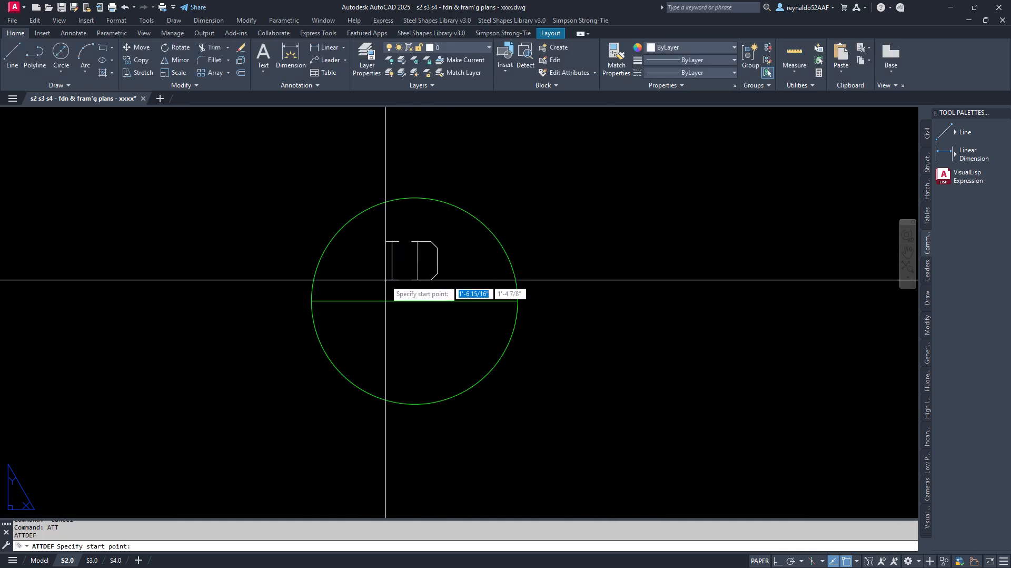
{"action": "left_click", "coordinate": [390, 279]}
{"action": "left_click", "coordinate": [446, 254]}
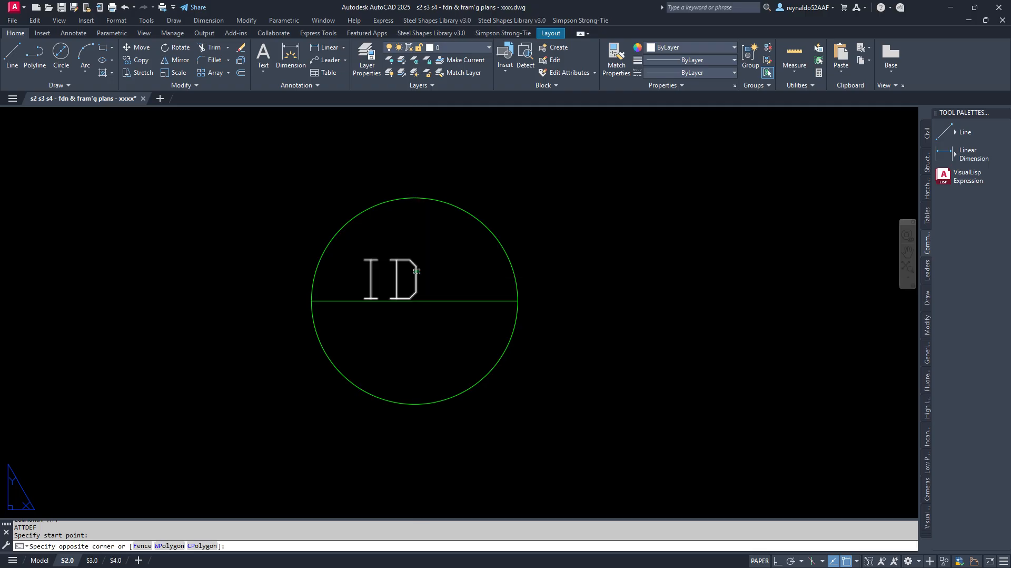
{"action": "left_click", "coordinate": [404, 282]}
{"action": "key", "text": "Escape"}
{"action": "key", "text": "Escape"}
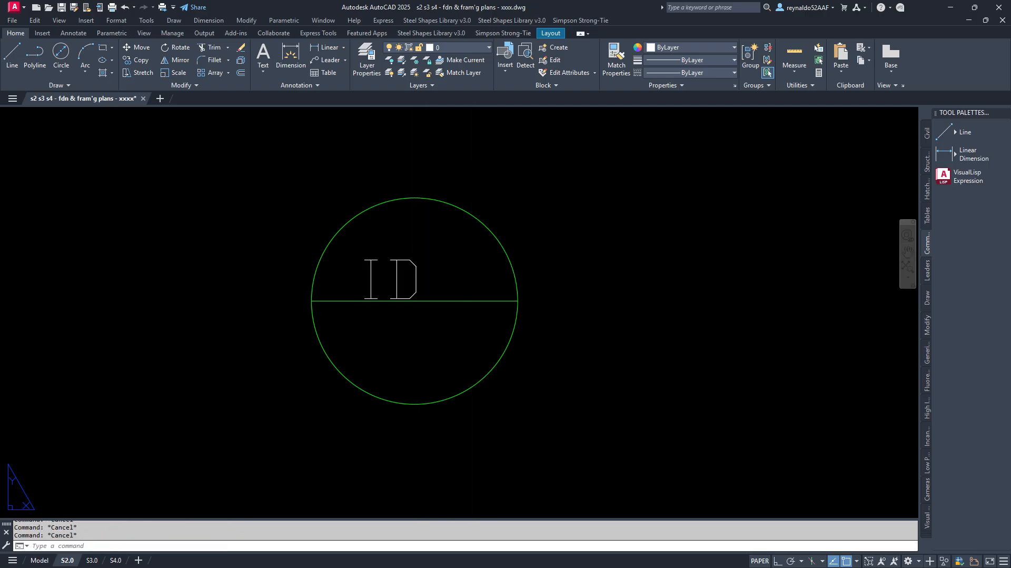
- Move the ID attribute up and to the right so it sits centred in the circle's upper half
{"action": "type", "text": "m"}
{"action": "key", "text": "Return"}
{"action": "left_click", "coordinate": [458, 255]}
{"action": "left_click", "coordinate": [402, 276]}
{"action": "key", "text": "Return"}
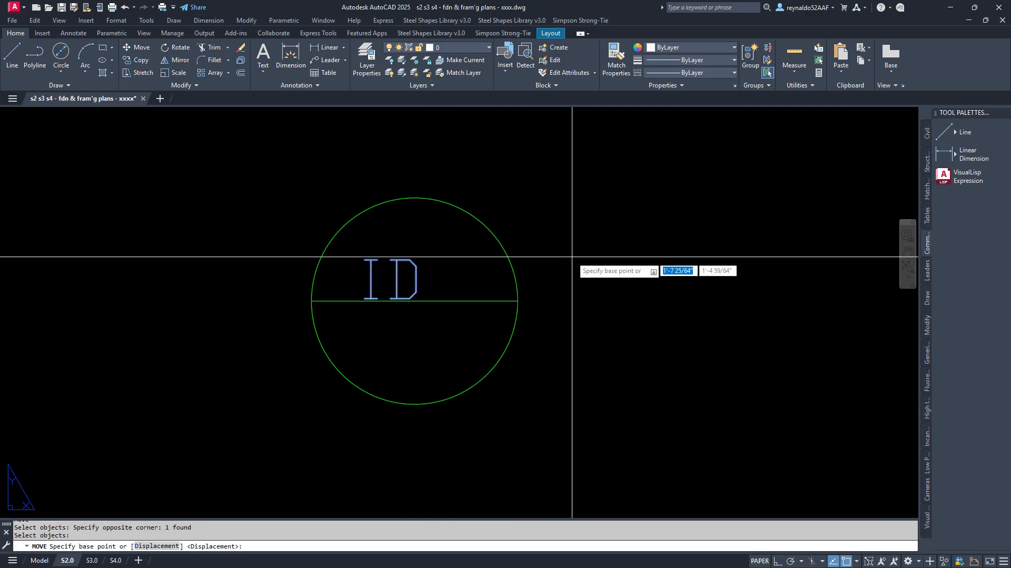
{"action": "left_click", "coordinate": [574, 256]}
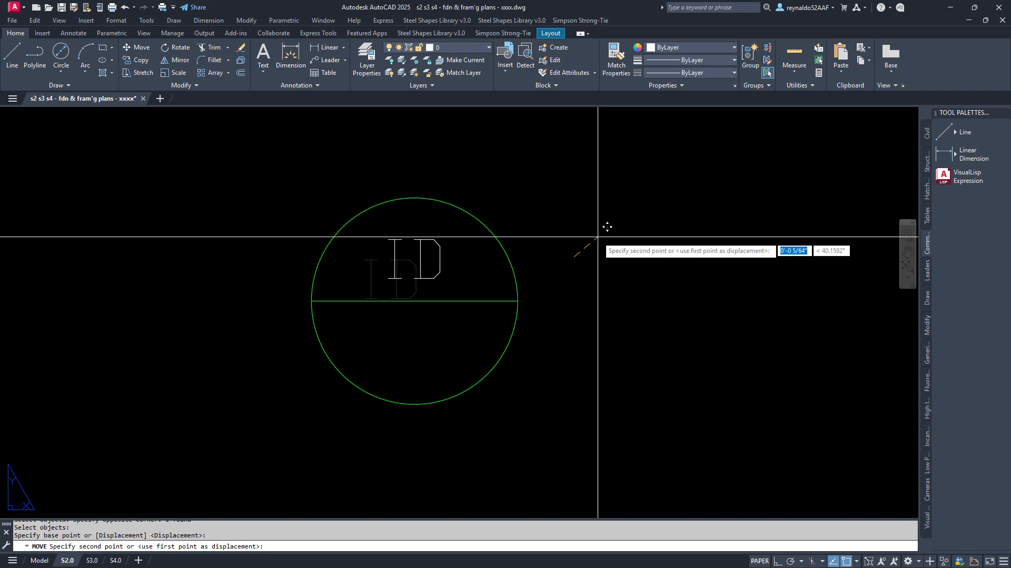
{"action": "key", "text": "Escape"}
{"action": "key", "text": "Escape"}
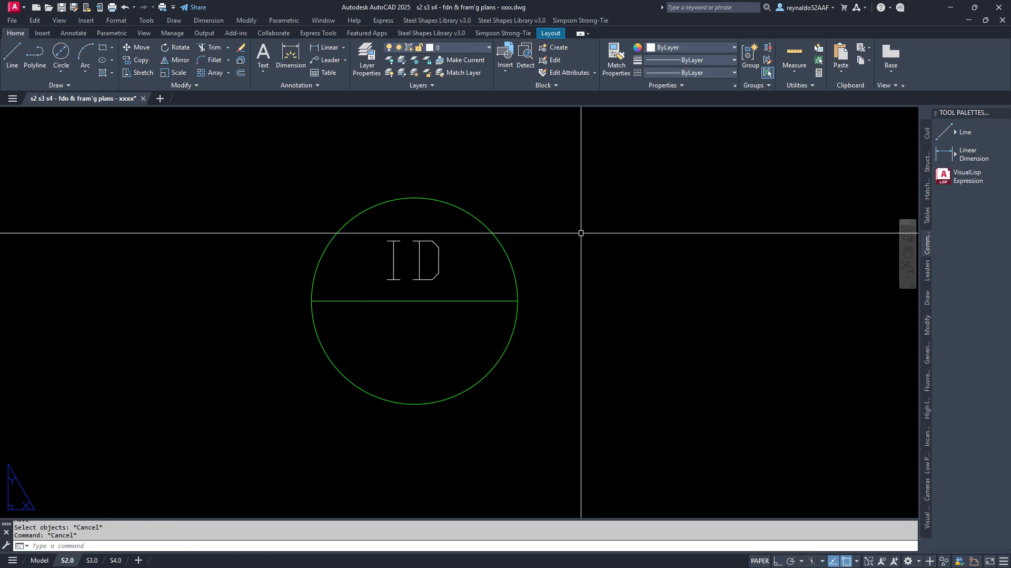
- Start an attribute definition with tag SHEET, prompt SHEET and dashes as the default value
{"action": "type", "text": "att"}
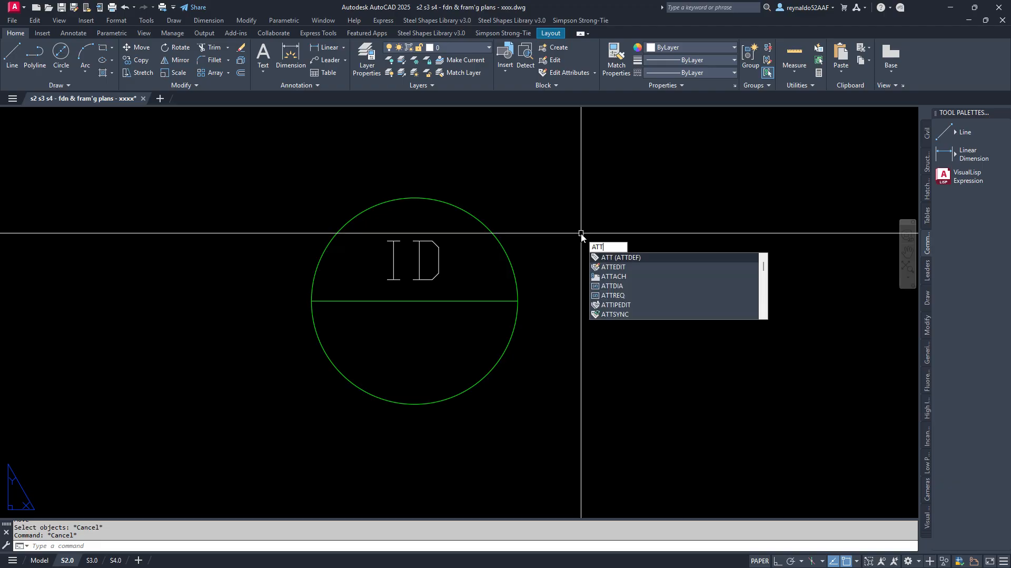
{"action": "left_click", "coordinate": [612, 258]}
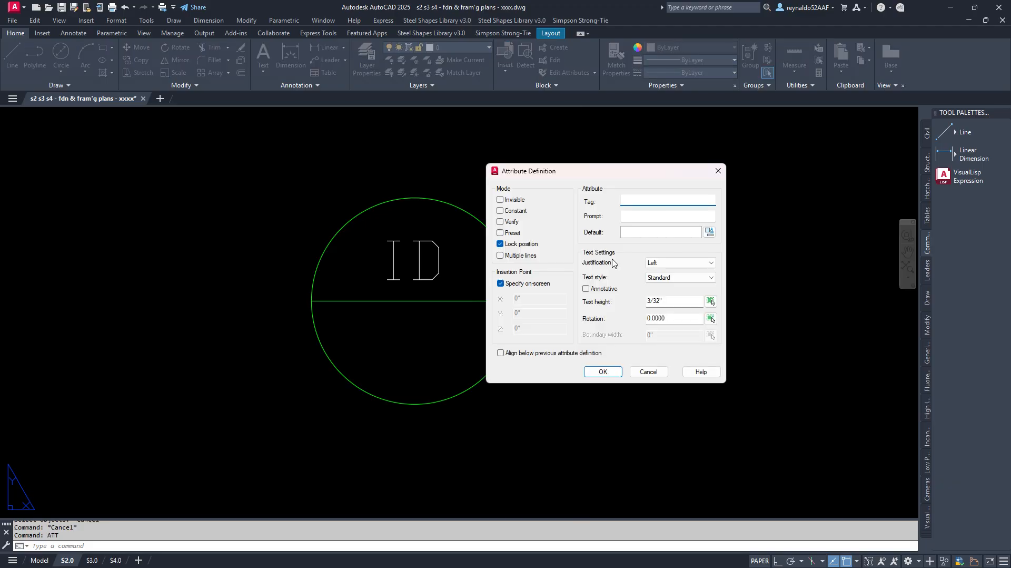
{"action": "left_click_drag", "start_coordinate": [605, 172], "coordinate": [654, 160]}
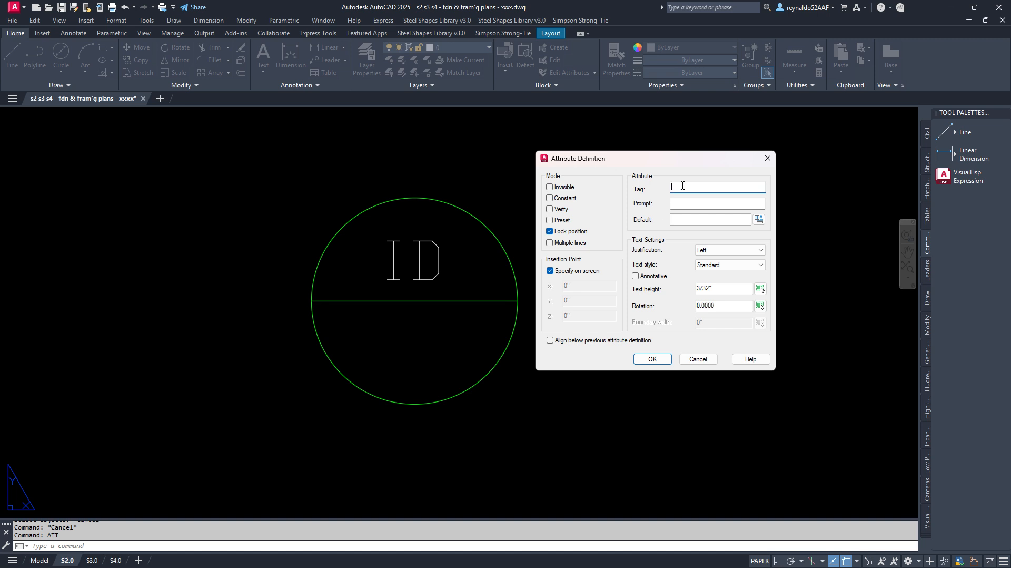
{"action": "type", "text": "sh"}
{"action": "key", "text": "BackSpace"}
{"action": "type", "text": "SHEET"}
{"action": "left_click", "coordinate": [698, 203]}
{"action": "type", "text": "SHEET"}
{"action": "left_click", "coordinate": [683, 217]}
- Set the SHEET attribute's text height to 1/8" and its justification to Middle center
{"action": "left_click", "coordinate": [760, 288]}
{"action": "key", "text": "Escape"}
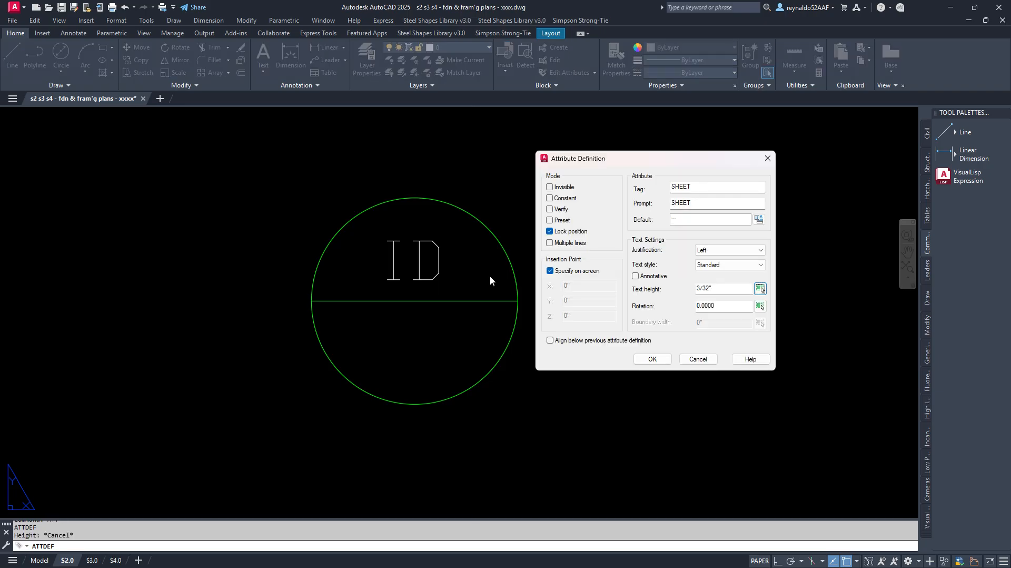
{"action": "left_click_drag", "start_coordinate": [730, 288], "coordinate": [615, 281]}
{"action": "type", "text": "1/8"}
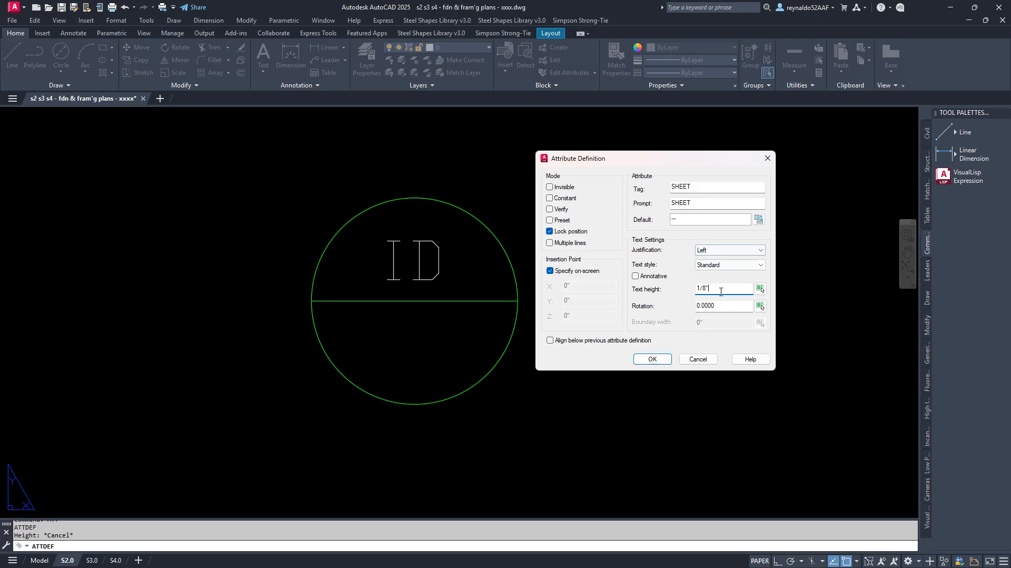
{"action": "left_click", "coordinate": [745, 252]}
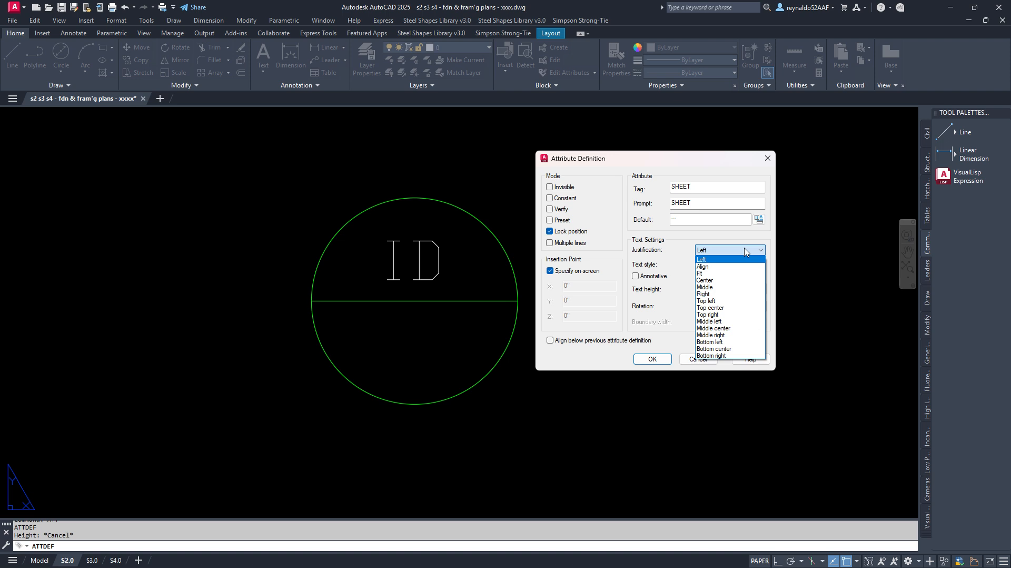
{"action": "left_click", "coordinate": [722, 327]}
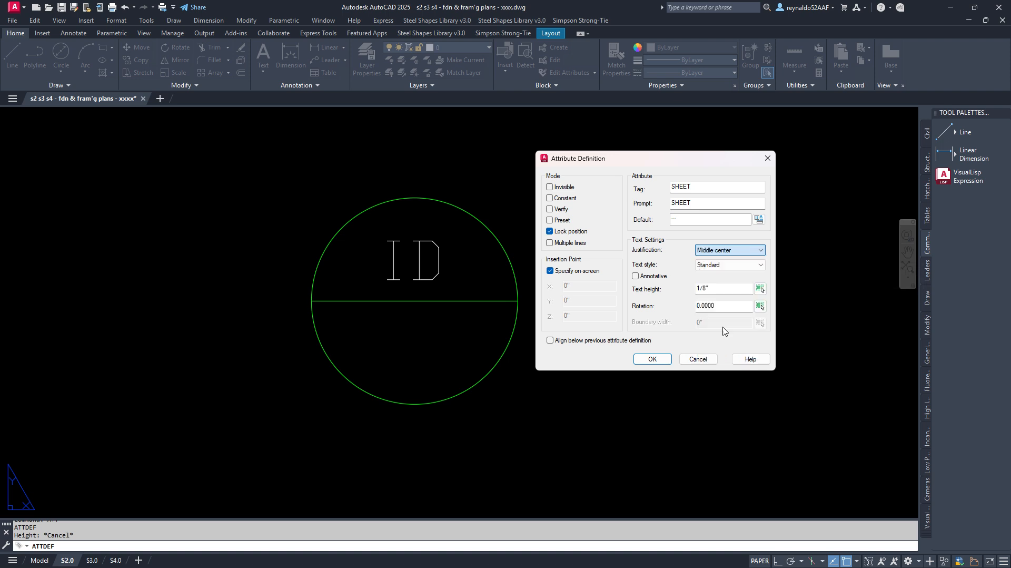
- Place the SHEET attribute across the lower left edge of the circle
{"action": "left_click", "coordinate": [651, 359]}
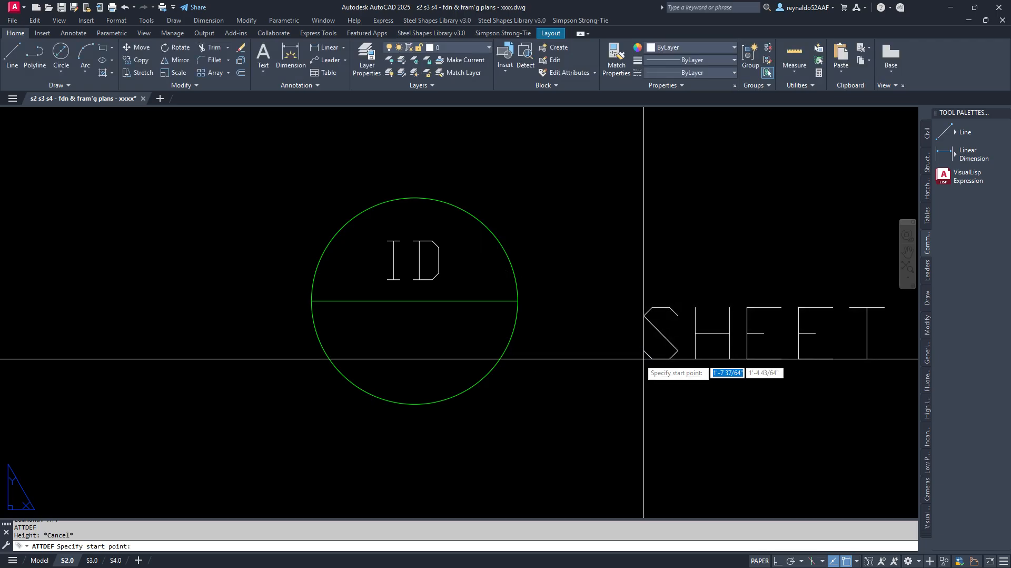
{"action": "left_click", "coordinate": [298, 367]}
{"action": "key", "text": "Escape"}
- Move the SHEET attribute right and slightly up so it sits centred in the circle's lower half
{"action": "type", "text": "m"}
{"action": "key", "text": "Return"}
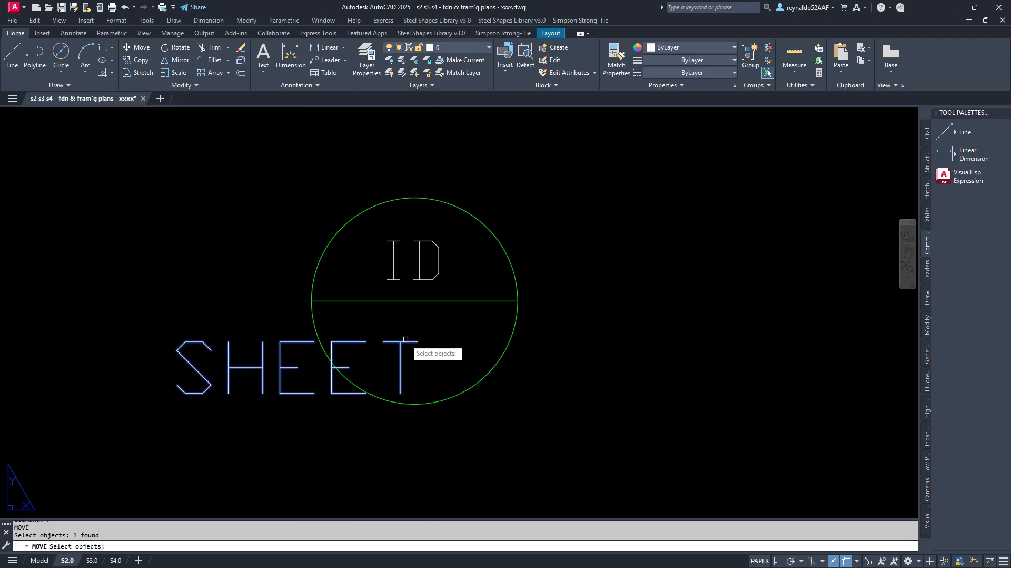
{"action": "left_click", "coordinate": [408, 358]}
{"action": "key", "text": "Return"}
{"action": "left_click", "coordinate": [557, 372]}
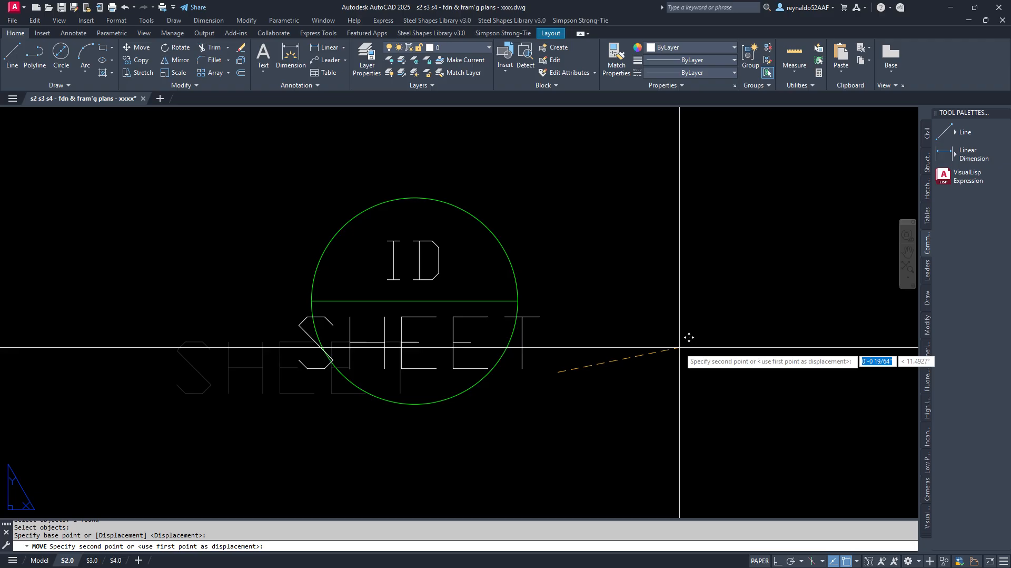
{"action": "key", "text": "Escape"}
{"action": "key", "text": "Escape"}
- Make the circle's layer, S-TEXT, the current layer
{"action": "scroll", "coordinate": [522, 333], "scroll_direction": "down", "scroll_amount": 4}
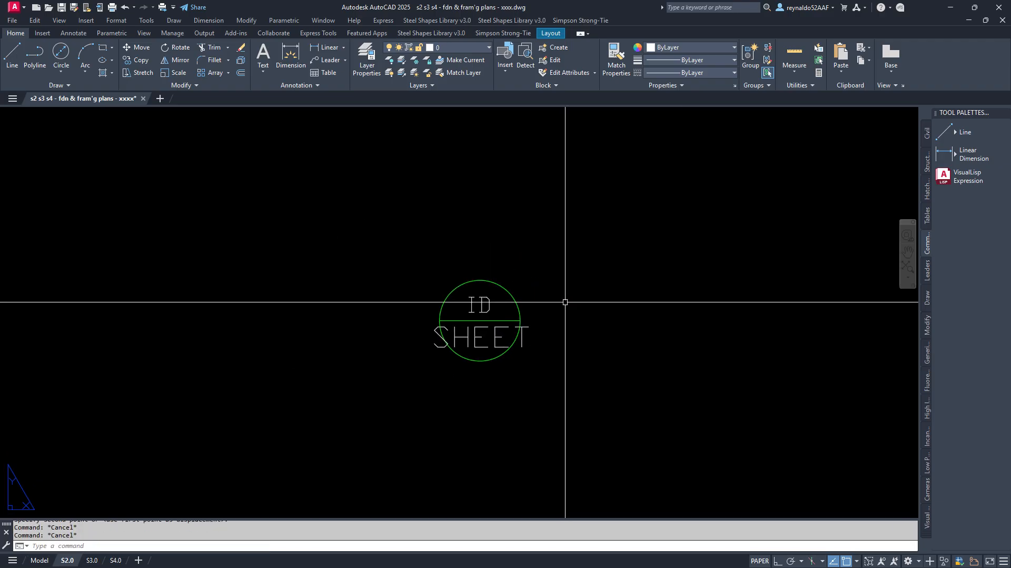
{"action": "scroll", "coordinate": [565, 302], "scroll_direction": "up", "scroll_amount": 2}
{"action": "left_click", "coordinate": [421, 277]}
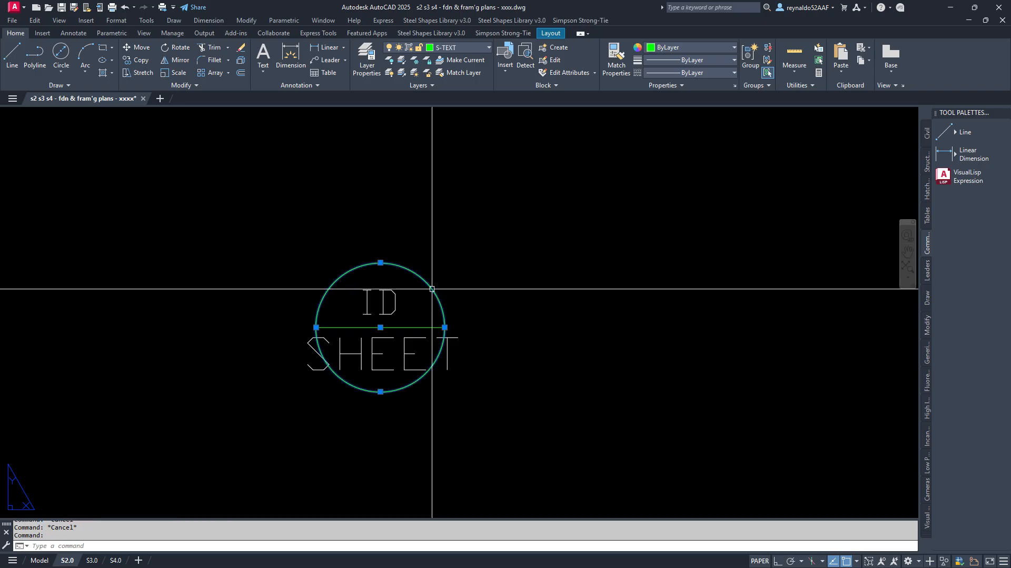
{"action": "left_click", "coordinate": [461, 61]}
{"action": "key", "text": "Escape"}
{"action": "key", "text": "Escape"}
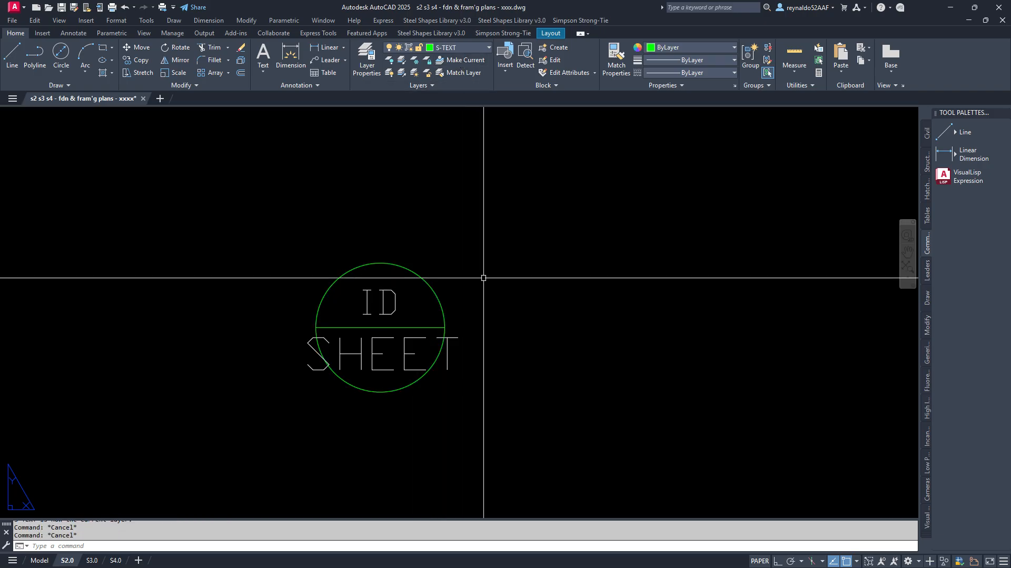
- With Ortho on, draw a horizontal line extending right from the dividing line's right end, about two and a half circle diameters long
{"action": "type", "text": "l"}
{"action": "key", "text": "Return"}
{"action": "left_click", "coordinate": [445, 327]}
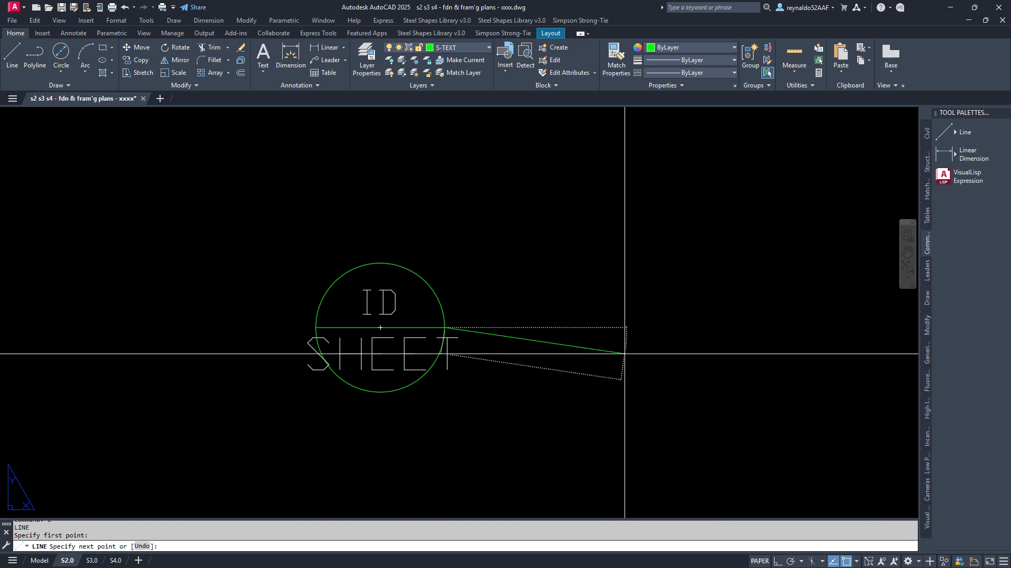
{"action": "key", "text": "F6"}
{"action": "key", "text": "F7"}
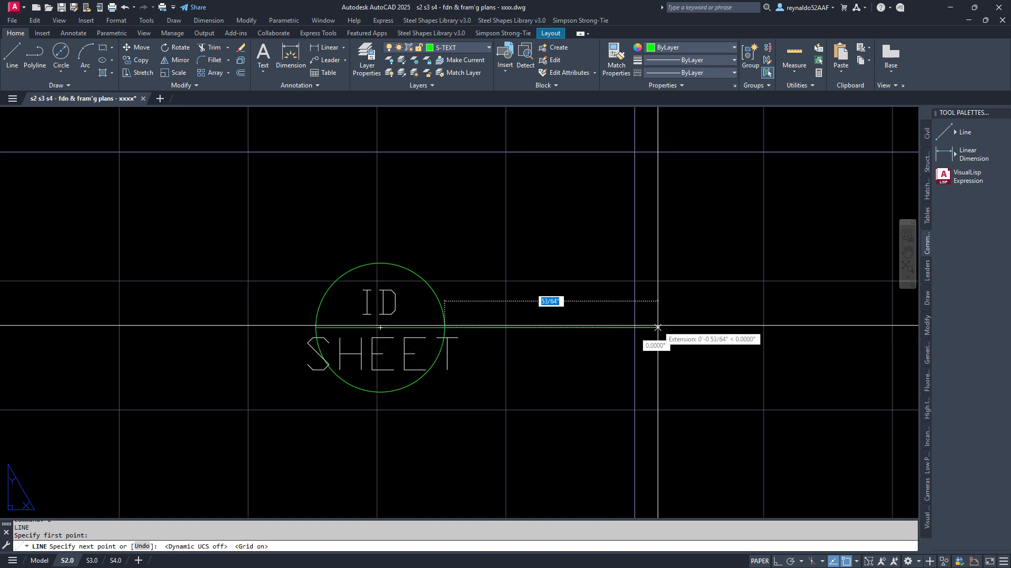
{"action": "key", "text": "F7"}
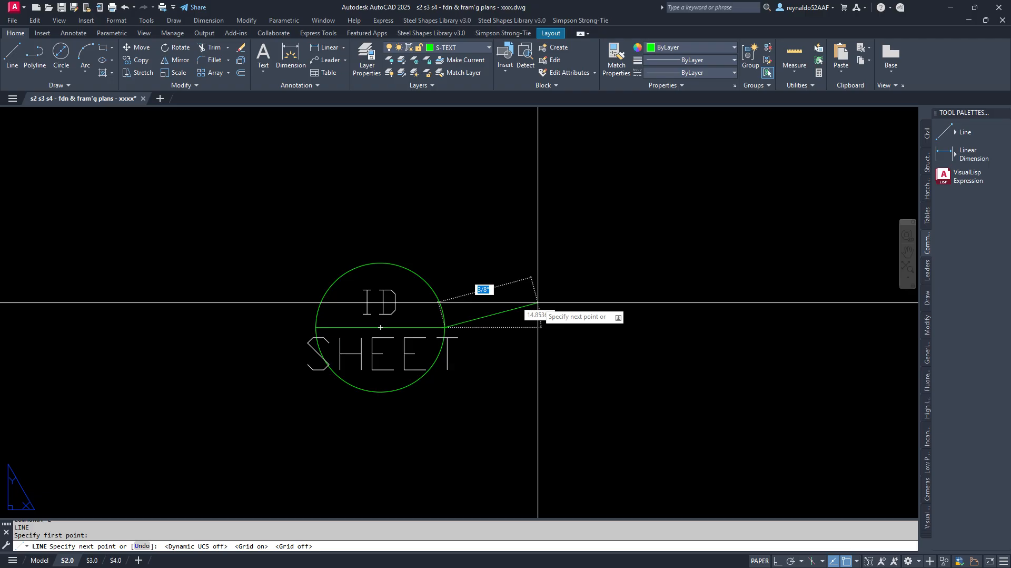
{"action": "key", "text": "F8"}
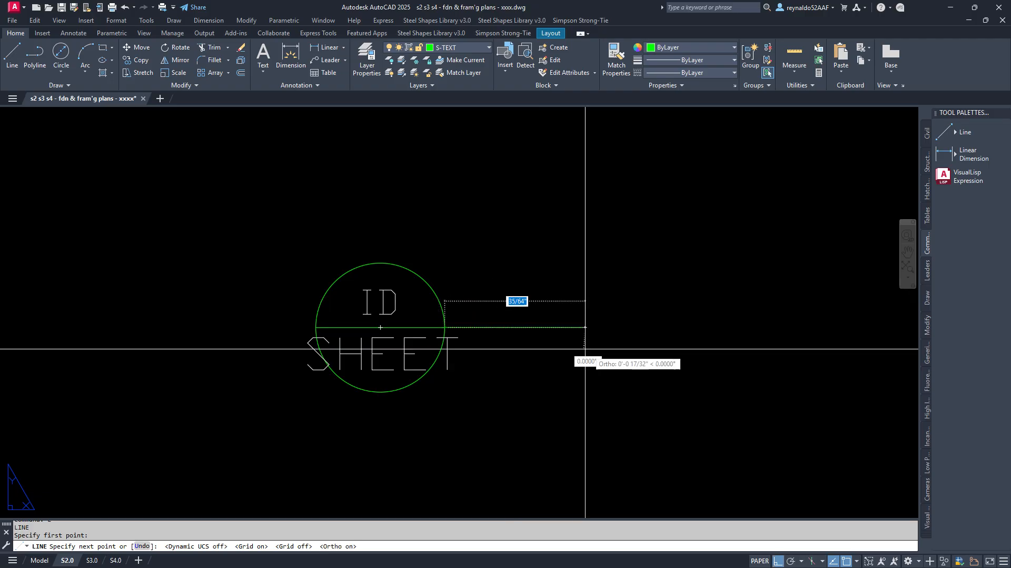
{"action": "scroll", "coordinate": [701, 327], "scroll_direction": "down", "scroll_amount": 5}
{"action": "left_click", "coordinate": [698, 373]}
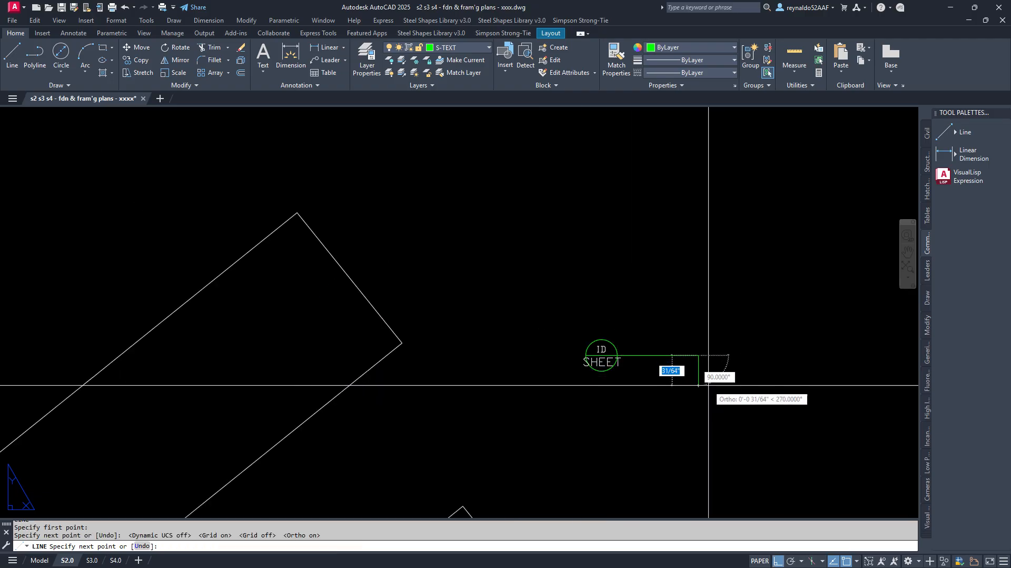
{"action": "key", "text": "Escape"}
{"action": "key", "text": "Escape"}
- Copy the circle, both lines and both attributes with a base point where the circle's right edge meets the lines
{"action": "scroll", "coordinate": [705, 376], "scroll_direction": "up", "scroll_amount": 4}
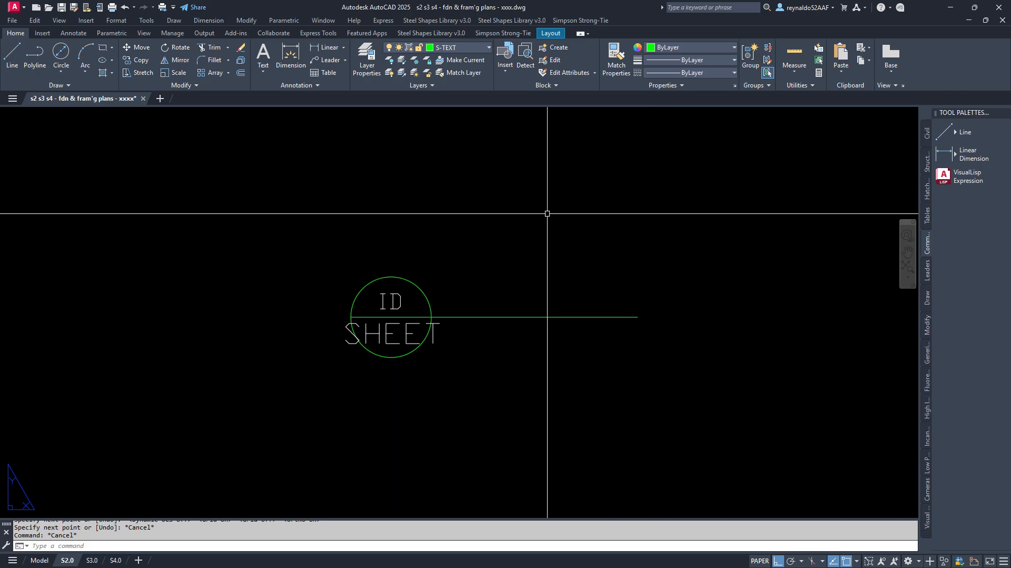
{"action": "middle_click_drag", "start_coordinate": [642, 271], "coordinate": [586, 278]}
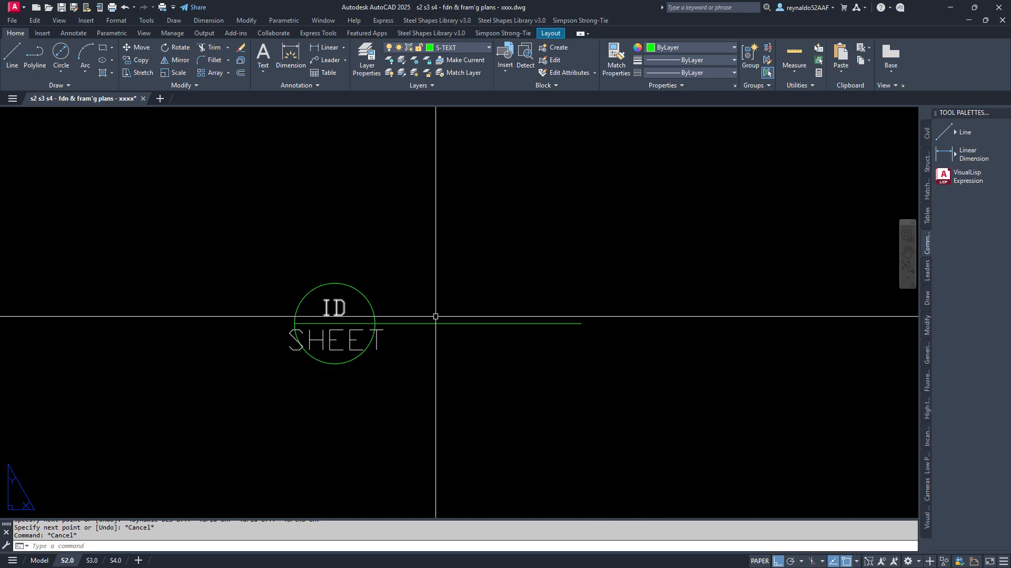
{"action": "left_click", "coordinate": [34, 20]}
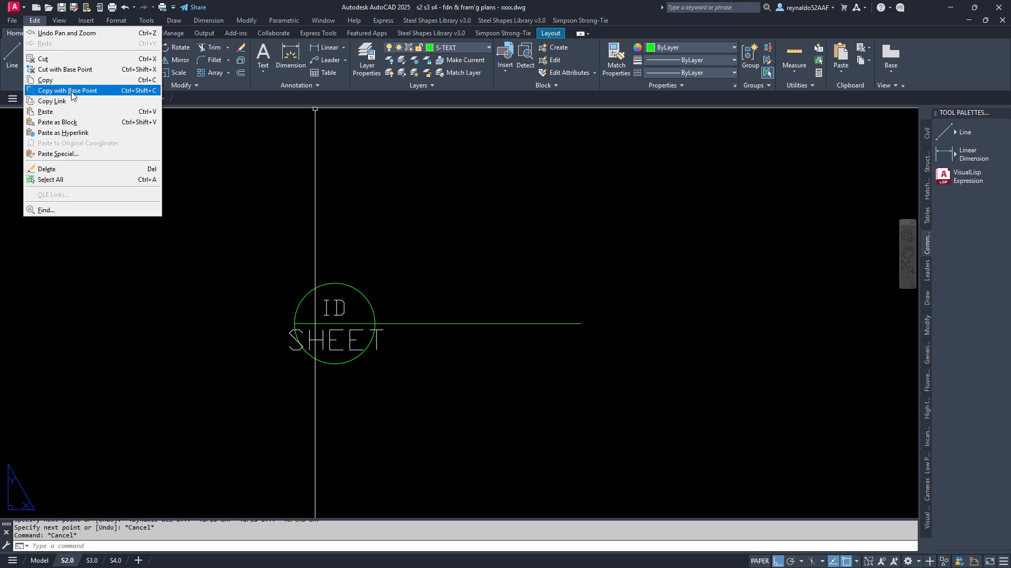
{"action": "left_click", "coordinate": [69, 90]}
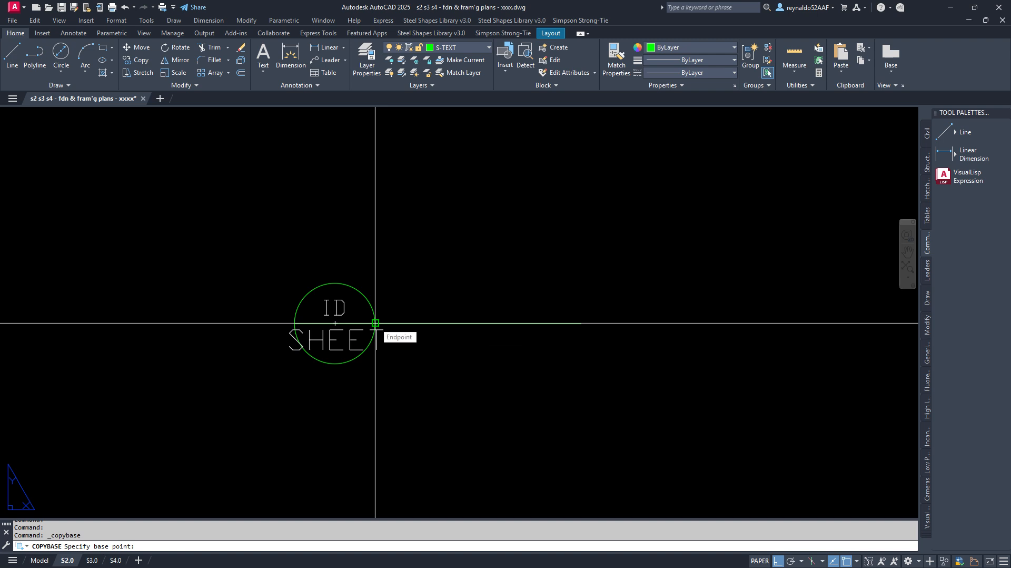
{"action": "scroll", "coordinate": [375, 322], "scroll_direction": "up", "scroll_amount": 2}
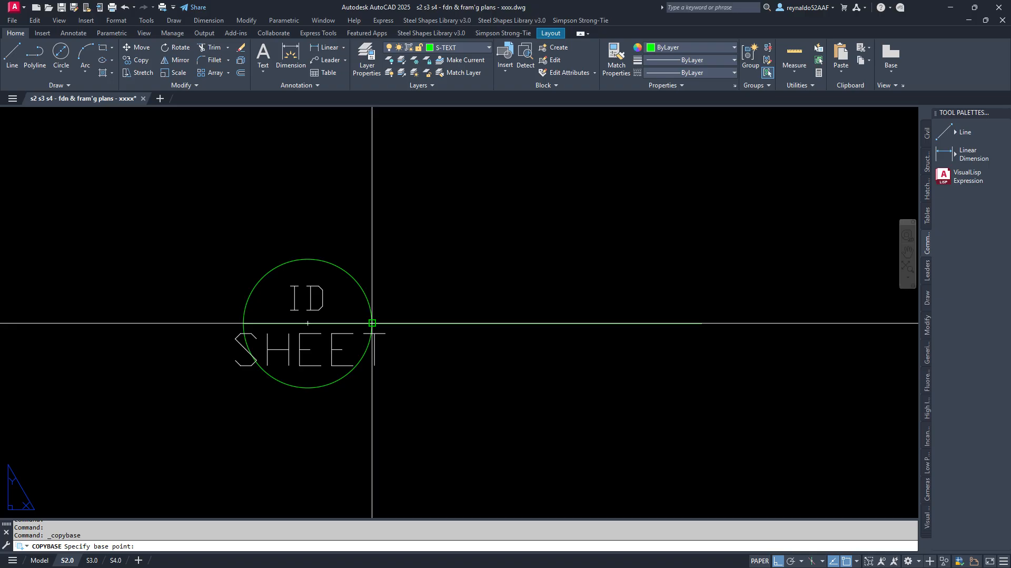
{"action": "left_click", "coordinate": [373, 323]}
{"action": "scroll", "coordinate": [440, 280], "scroll_direction": "down", "scroll_amount": 3}
{"action": "left_click", "coordinate": [581, 336]}
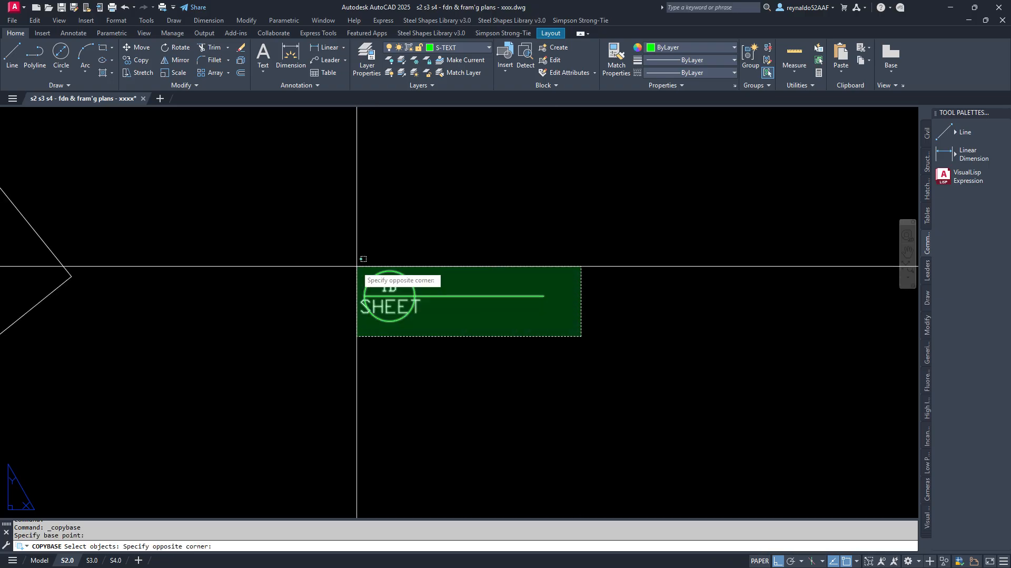
{"action": "left_click", "coordinate": [364, 258]}
{"action": "left_click", "coordinate": [324, 243]}
{"action": "left_click", "coordinate": [563, 337]}
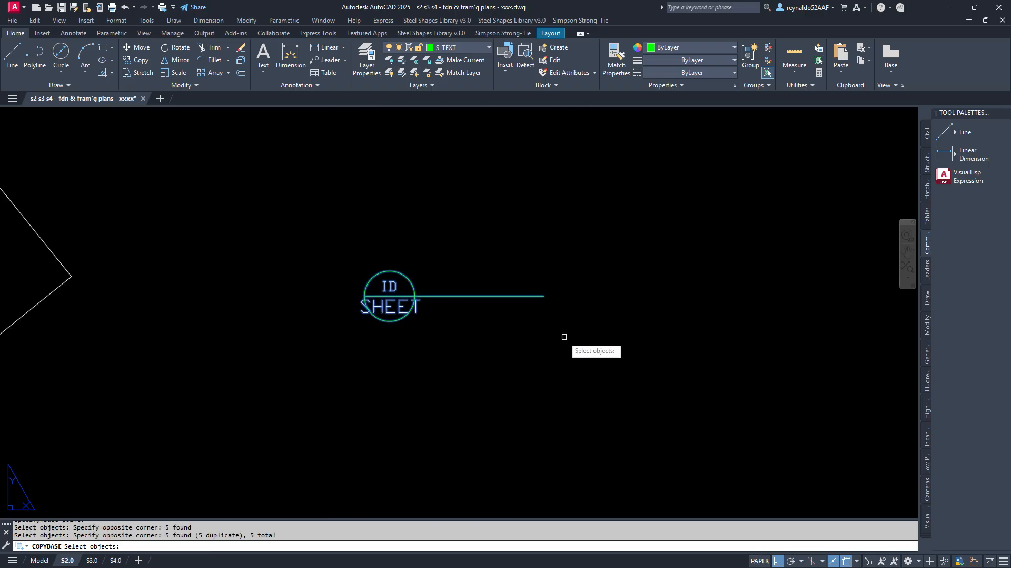
{"action": "left_click", "coordinate": [564, 337]}
{"action": "left_click", "coordinate": [352, 265]}
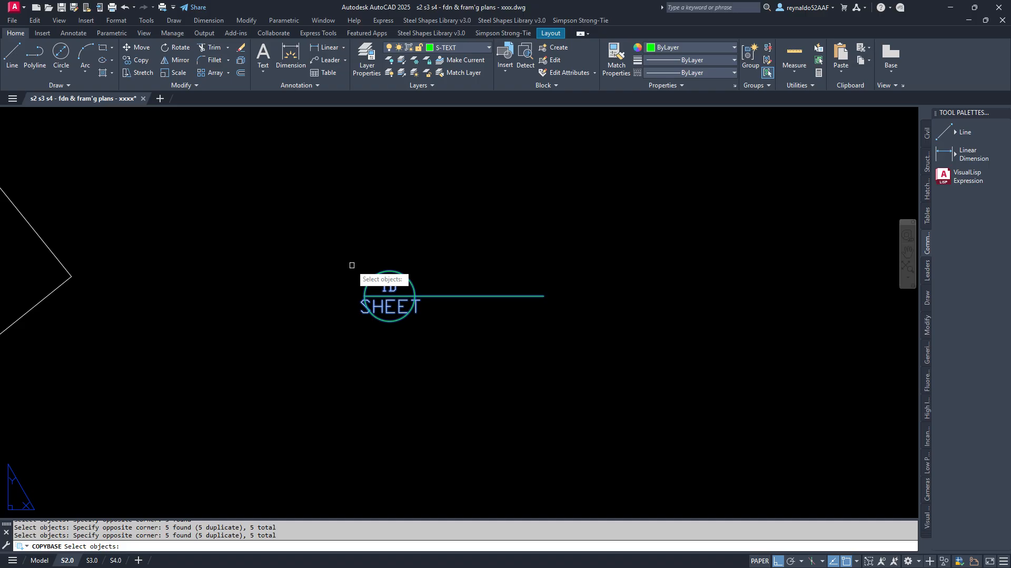
{"action": "key", "text": "Return"}
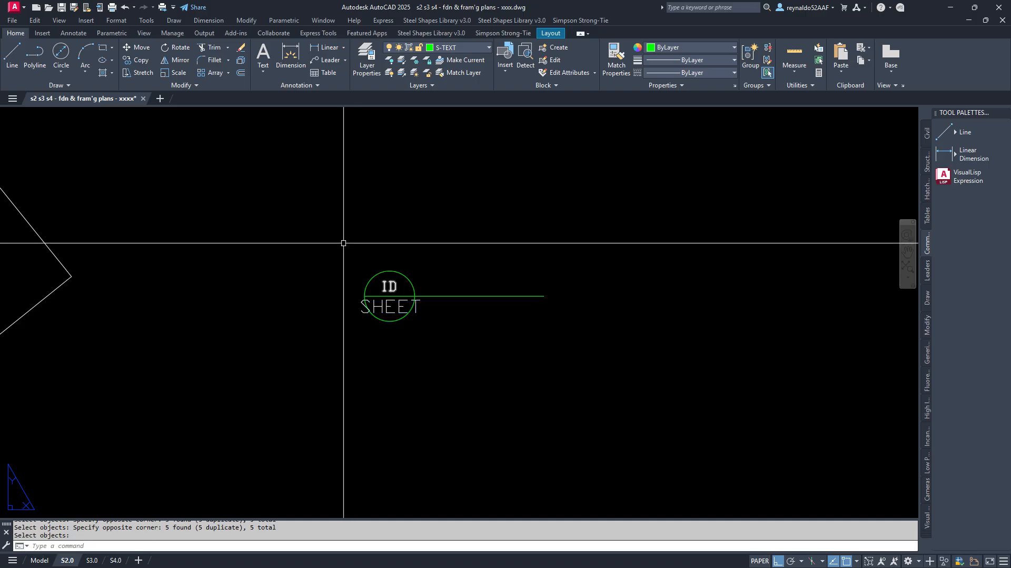
- Paste the copied tag as a block just below the original, with SHEET value 1 and ID value S2.0
{"action": "left_click", "coordinate": [34, 20]}
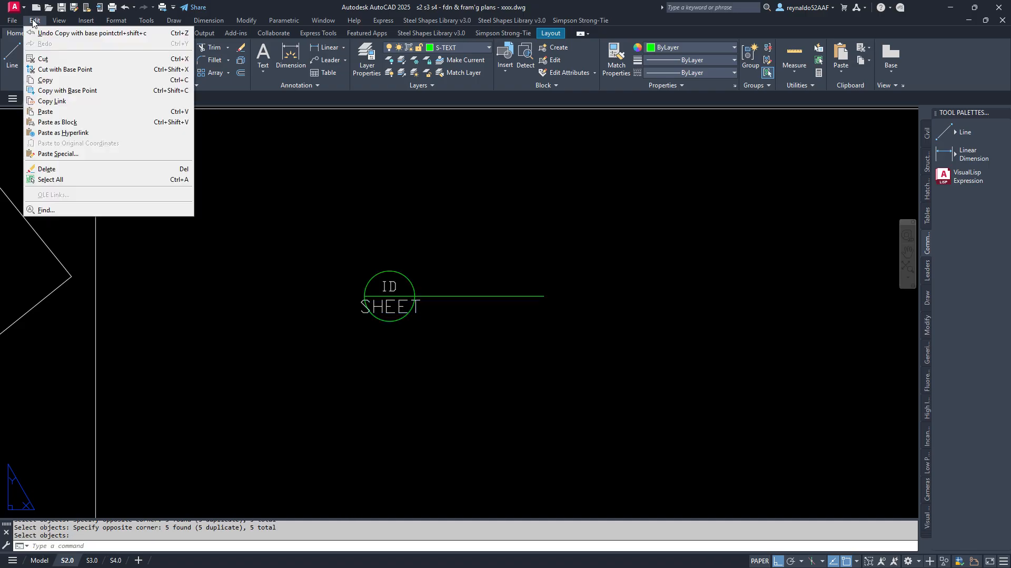
{"action": "left_click", "coordinate": [57, 122]}
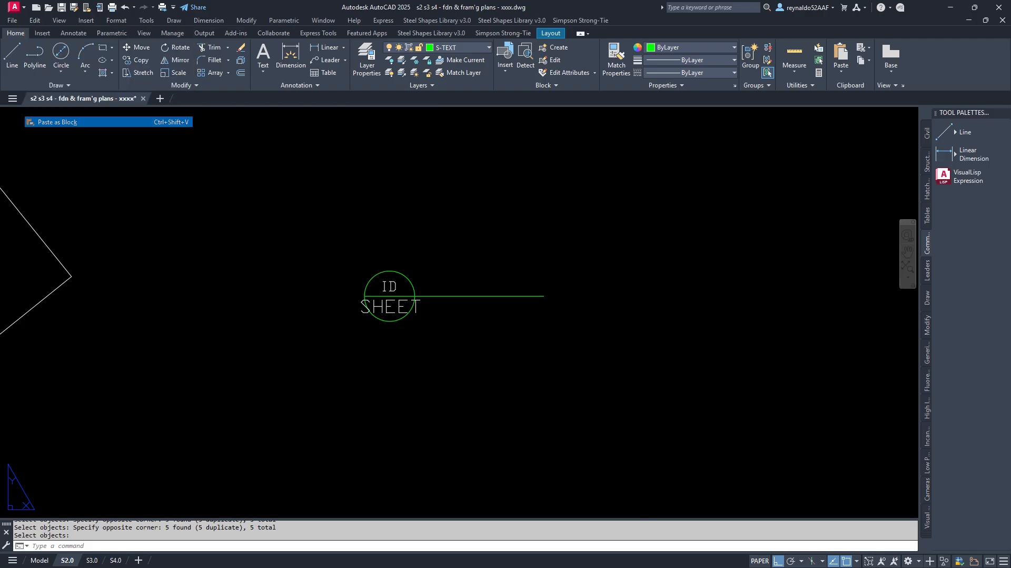
{"action": "left_click", "coordinate": [406, 372]}
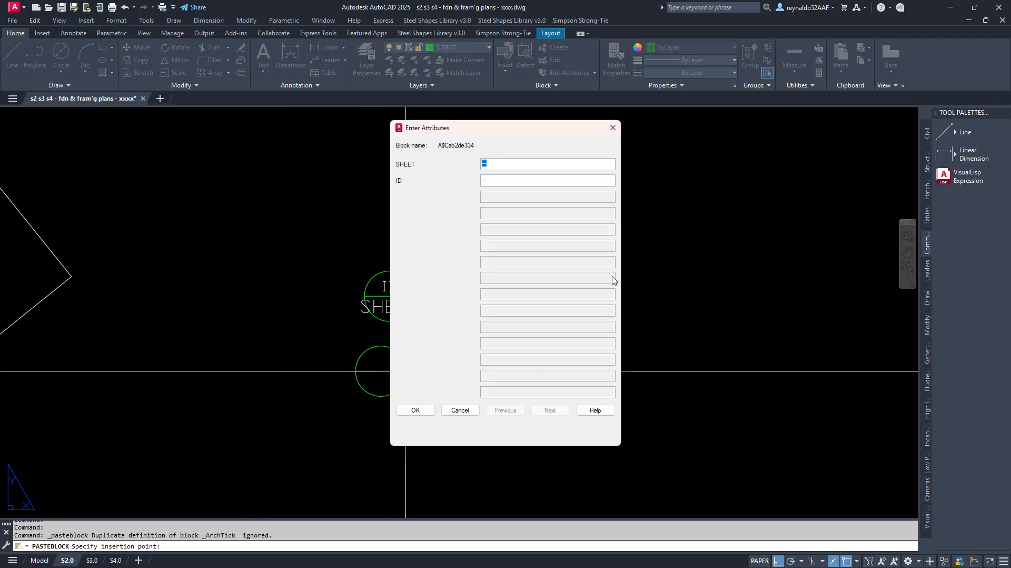
{"action": "left_click_drag", "start_coordinate": [488, 132], "coordinate": [614, 159]}
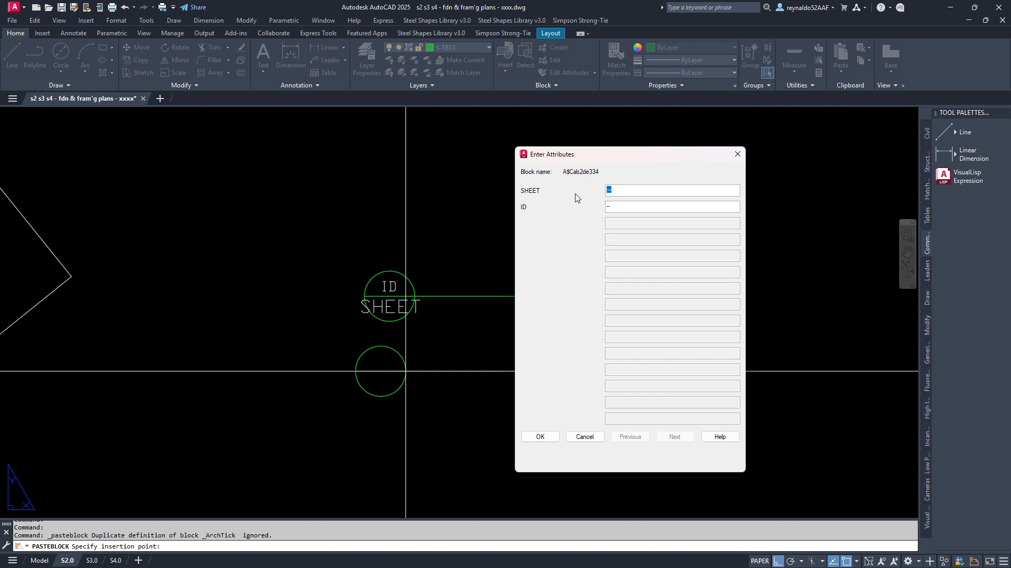
{"action": "left_click", "coordinate": [622, 207]}
{"action": "left_click", "coordinate": [540, 436]}
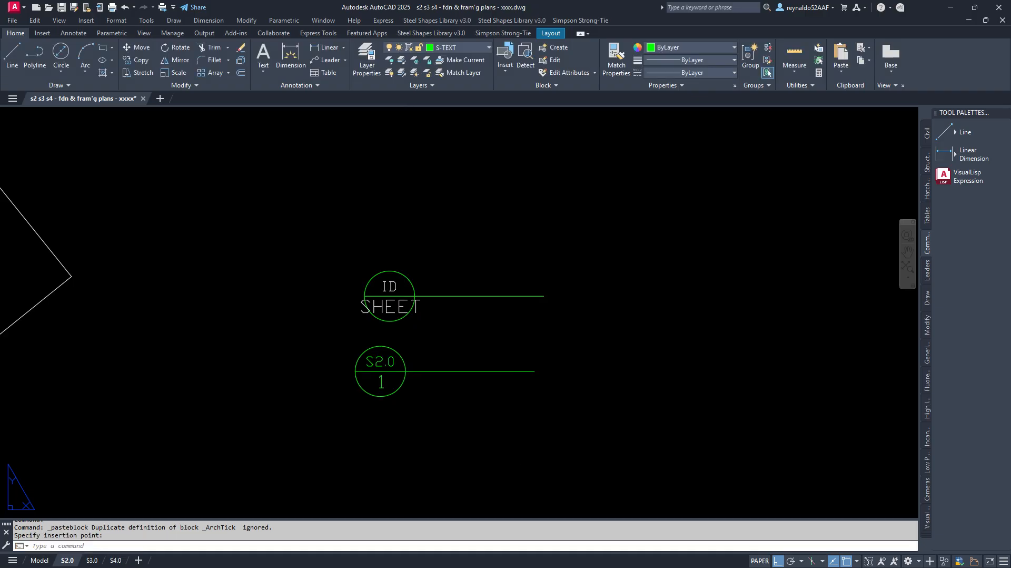
- Set the pasted tag block's ID value to 1 and its SHEET value to S2.0
{"action": "double_click", "coordinate": [396, 370]}
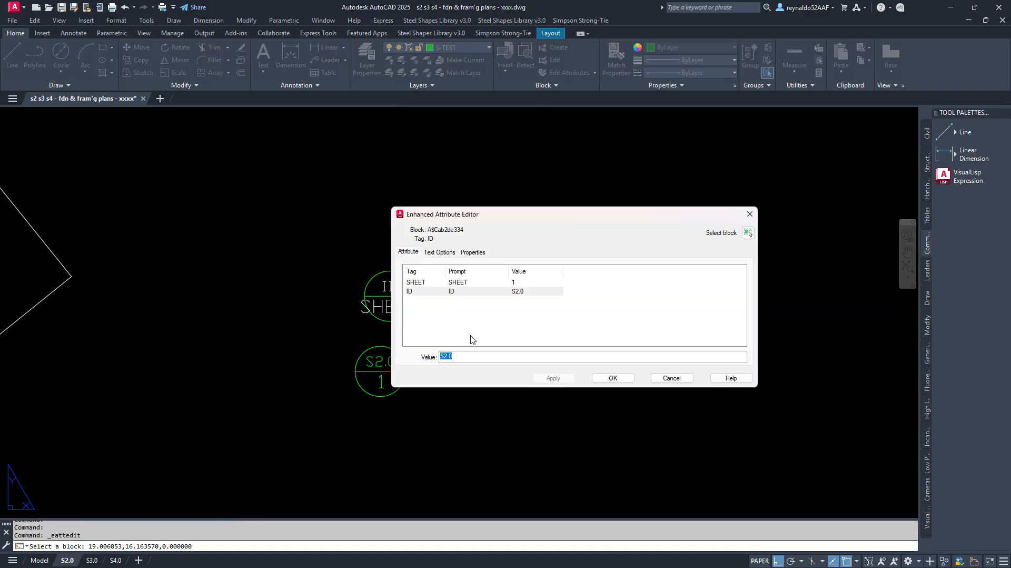
{"action": "type", "text": "1"}
{"action": "key", "text": "Return"}
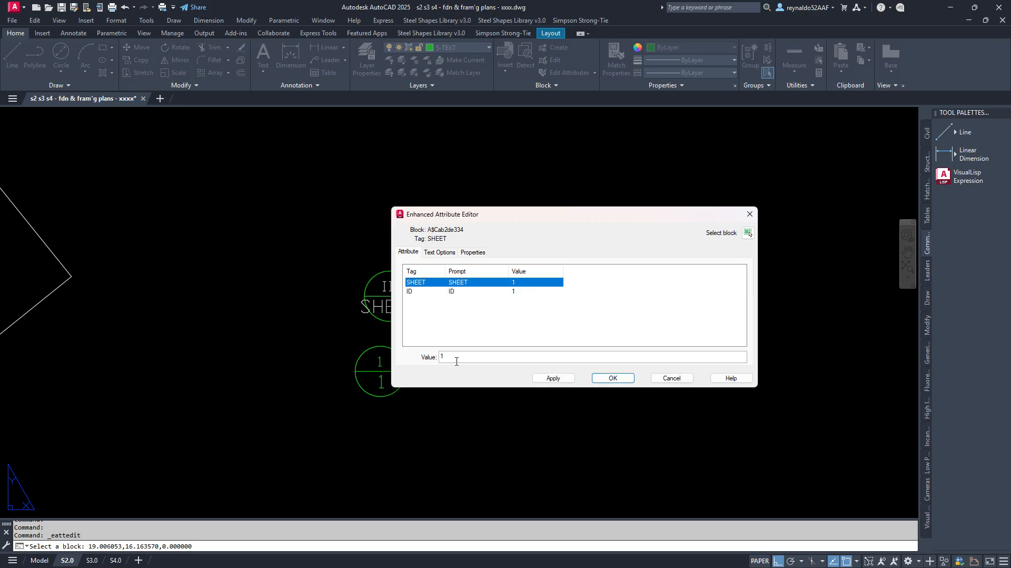
{"action": "key", "text": "Tab"}
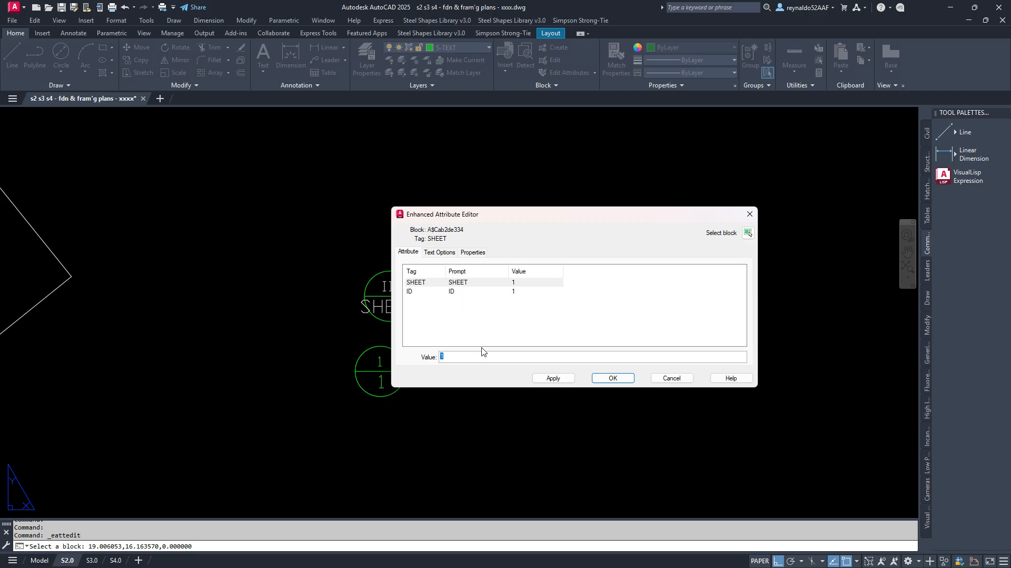
{"action": "type", "text": "S2.0"}
{"action": "left_click", "coordinate": [611, 377]}
{"action": "scroll", "coordinate": [394, 386], "scroll_direction": "up", "scroll_amount": 4}
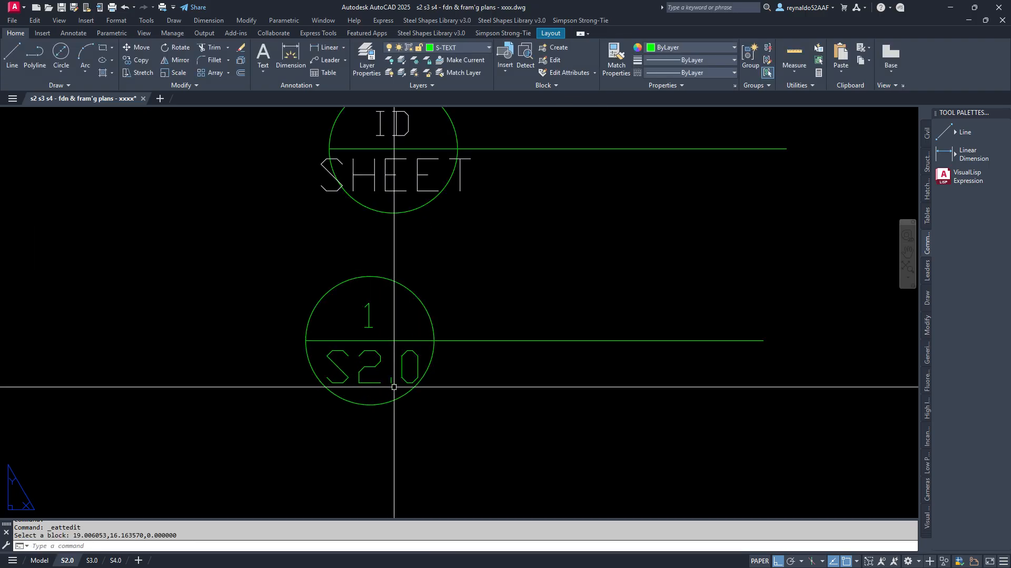
{"action": "double_click", "coordinate": [373, 364]}
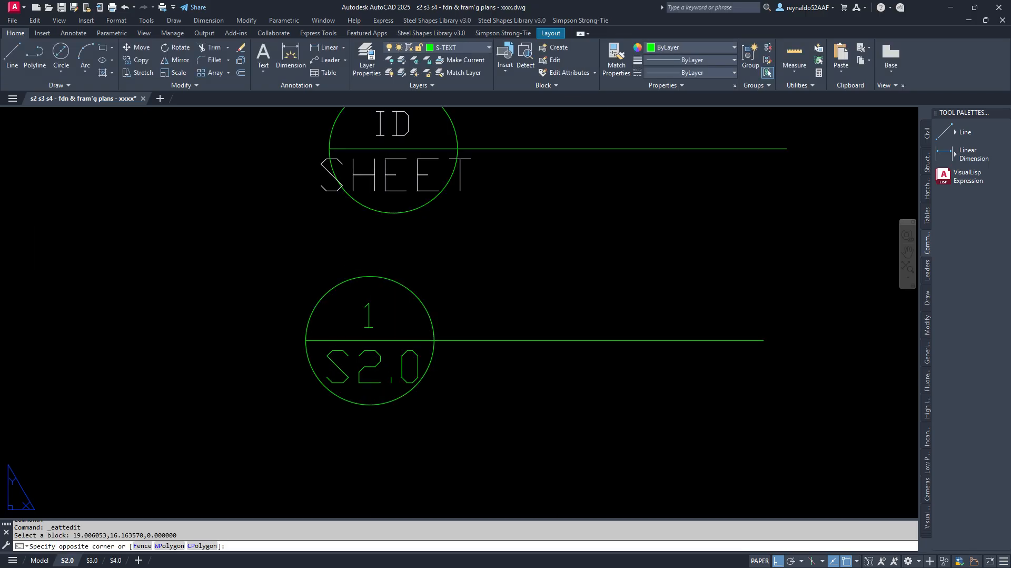
{"action": "left_click", "coordinate": [374, 365]}
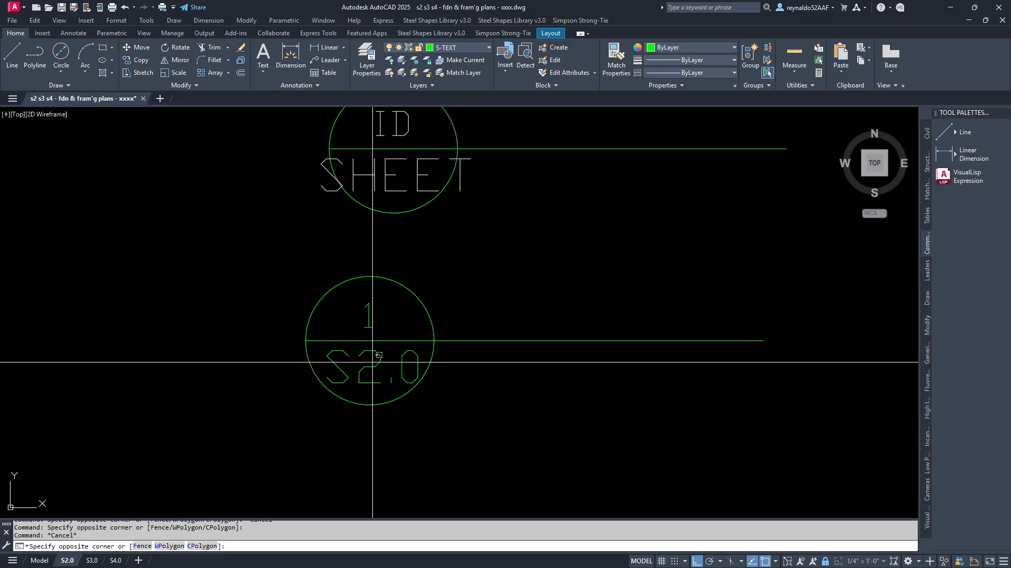
{"action": "scroll", "coordinate": [378, 355], "scroll_direction": "down", "scroll_amount": 5}
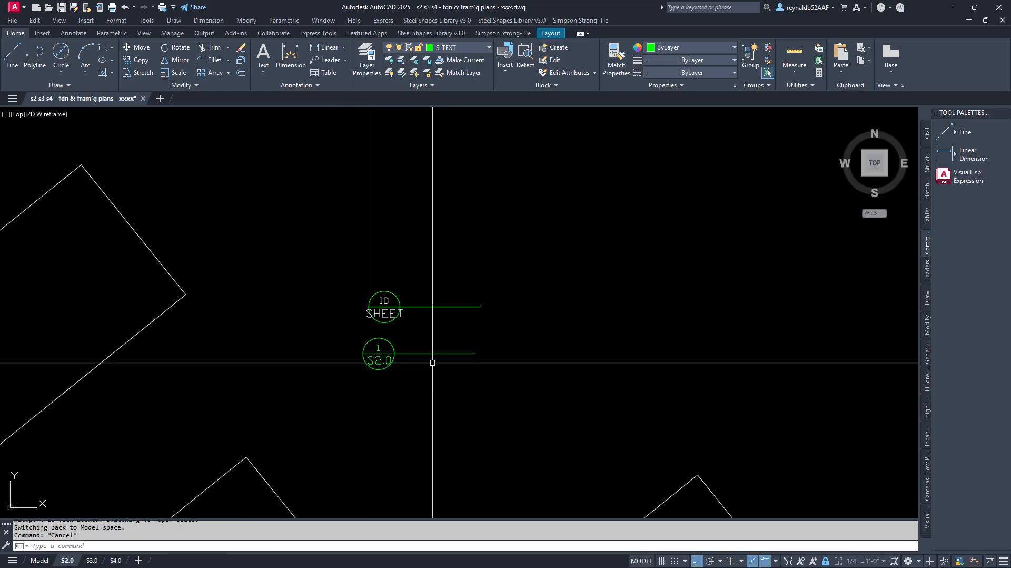
{"action": "left_click", "coordinate": [404, 352]}
{"action": "left_click", "coordinate": [348, 377]}
{"action": "key", "text": "Escape"}
{"action": "left_click", "coordinate": [403, 327]}
{"action": "left_click", "coordinate": [363, 282]}
{"action": "key", "text": "Escape"}
{"action": "scroll", "coordinate": [364, 281], "scroll_direction": "down", "scroll_amount": 1}
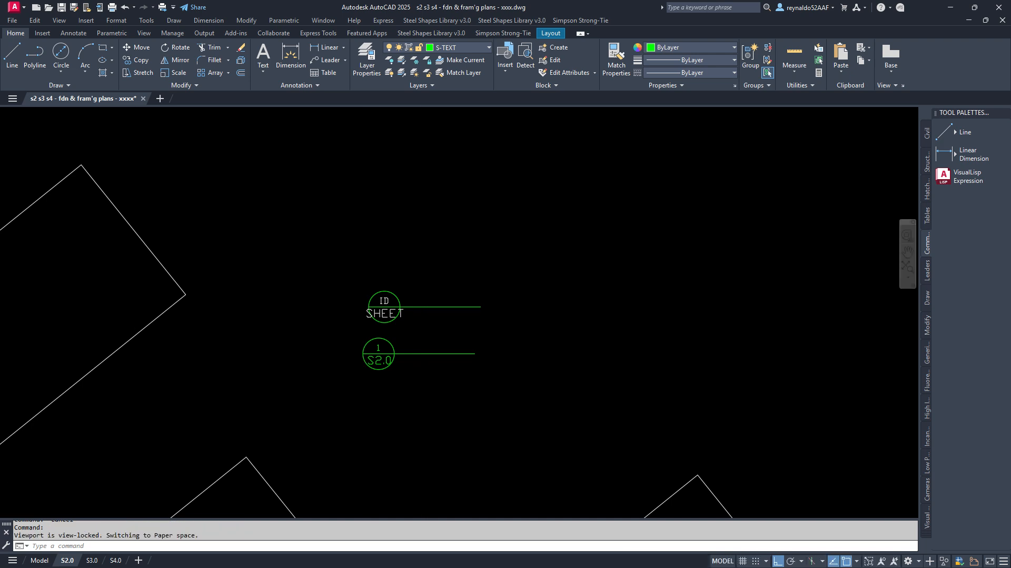
{"action": "scroll", "coordinate": [419, 266], "scroll_direction": "down", "scroll_amount": 4}
{"action": "key", "text": "Escape"}
{"action": "key", "text": "Escape"}
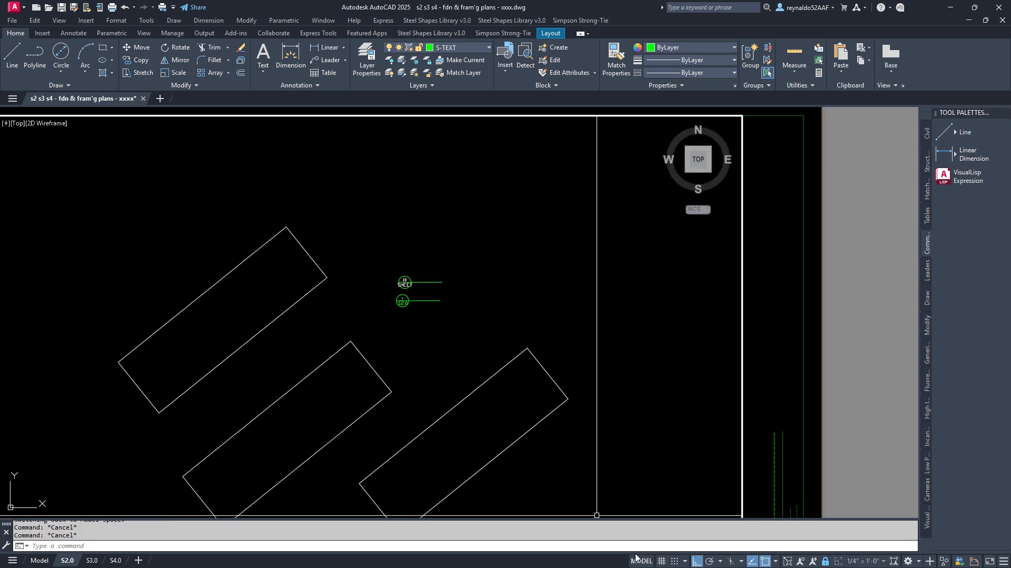
{"action": "left_click", "coordinate": [641, 562]}
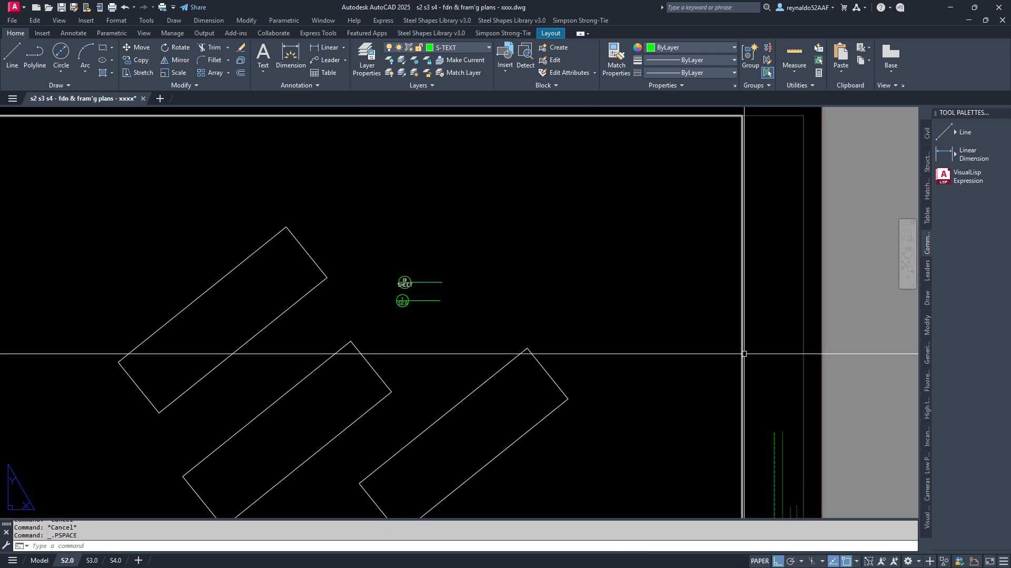
{"action": "left_click", "coordinate": [743, 352]}
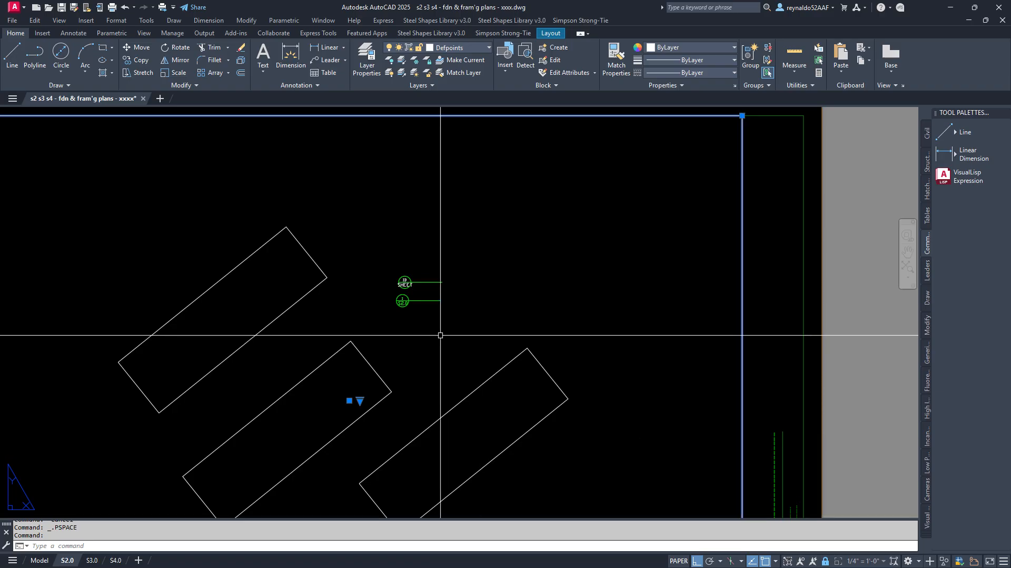
{"action": "key", "text": "Escape"}
- Review the SHEET and ID attribute values of the pasted tag block and leave them unchanged
{"action": "scroll", "coordinate": [391, 304], "scroll_direction": "up", "scroll_amount": 6}
{"action": "double_click", "coordinate": [392, 305]}
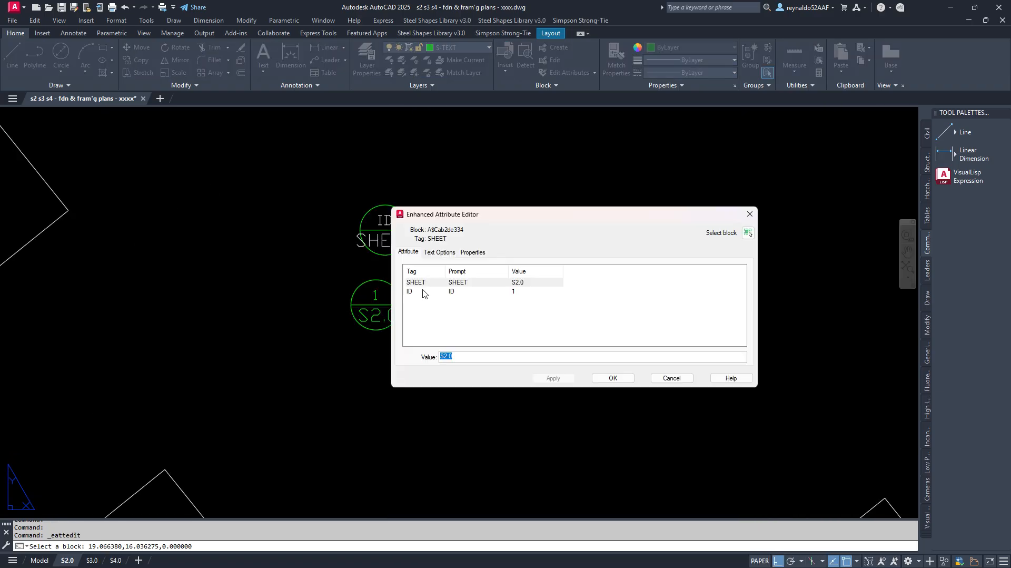
{"action": "left_click_drag", "start_coordinate": [533, 218], "coordinate": [367, 209]}
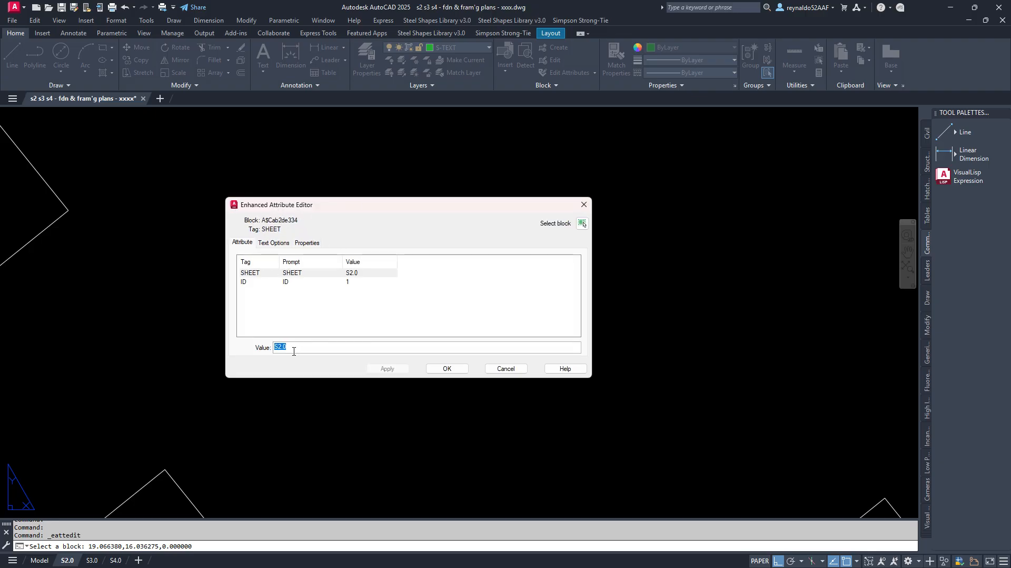
{"action": "left_click", "coordinate": [285, 283]}
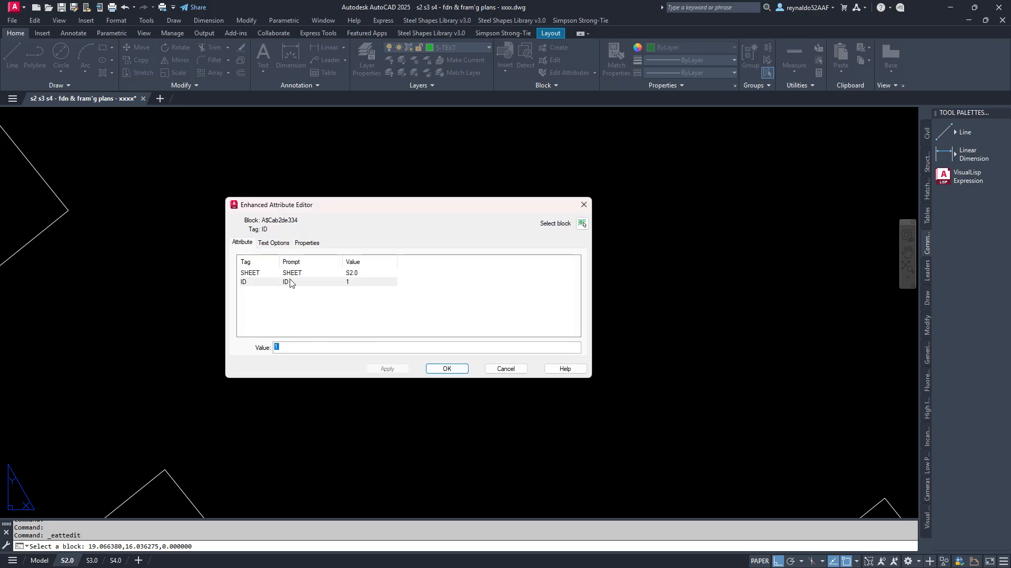
{"action": "left_click", "coordinate": [354, 272]}
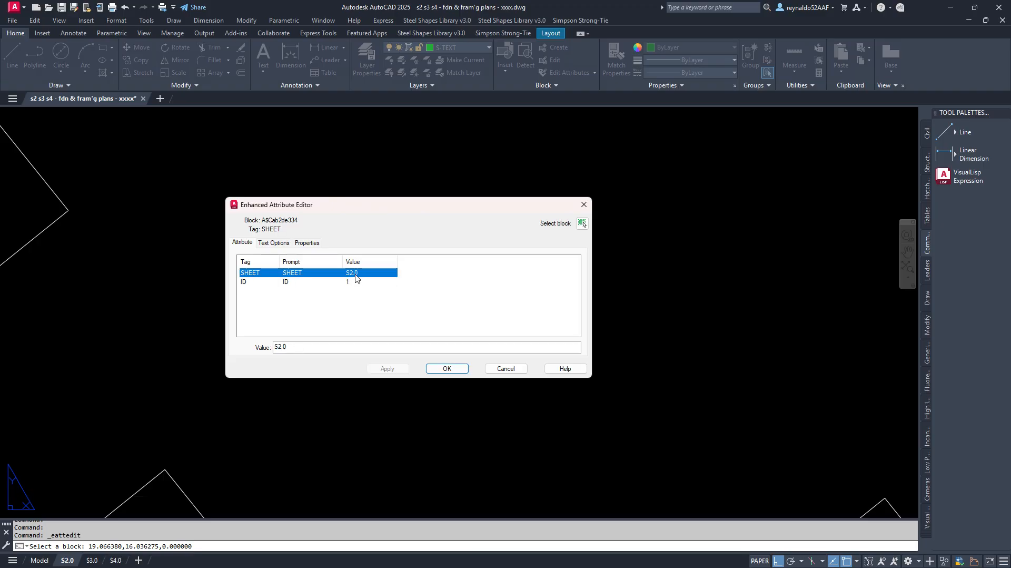
{"action": "left_click", "coordinate": [506, 368]}
{"action": "left_click", "coordinate": [486, 316]}
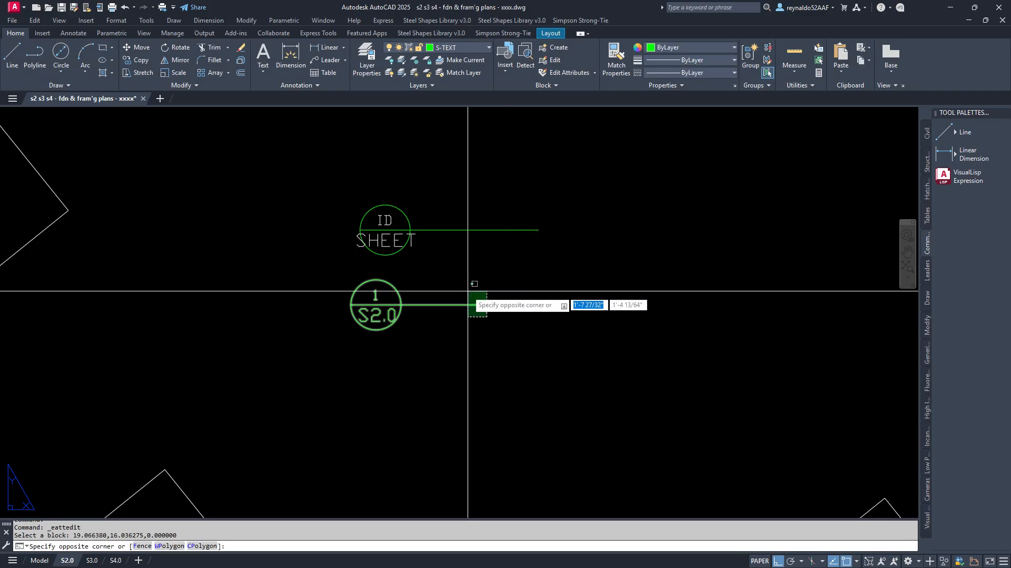
{"action": "left_click", "coordinate": [468, 291]}
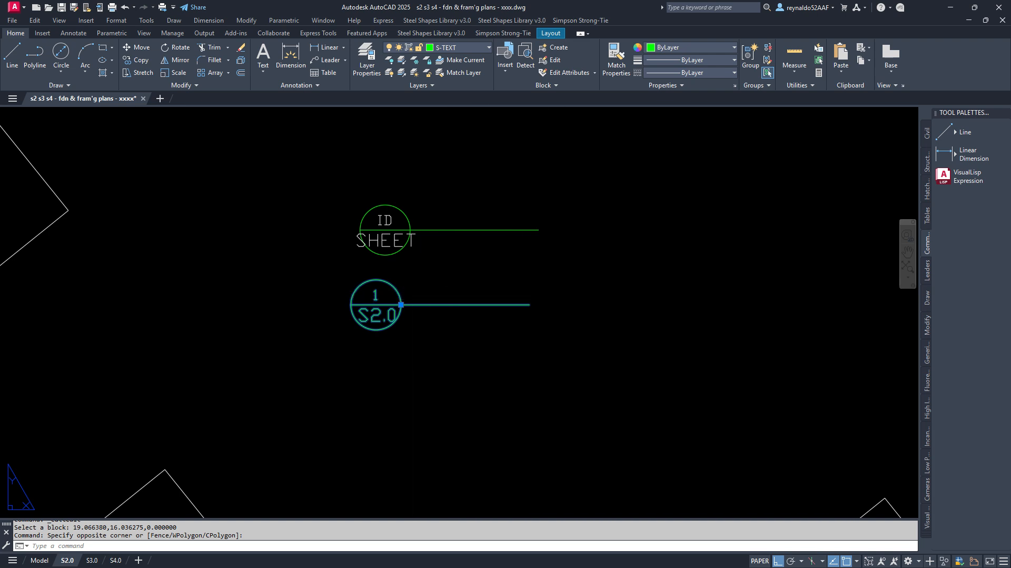
{"action": "key", "text": "Escape"}
{"action": "scroll", "coordinate": [468, 318], "scroll_direction": "down", "scroll_amount": 4}
{"action": "scroll", "coordinate": [470, 306], "scroll_direction": "up", "scroll_amount": 2}
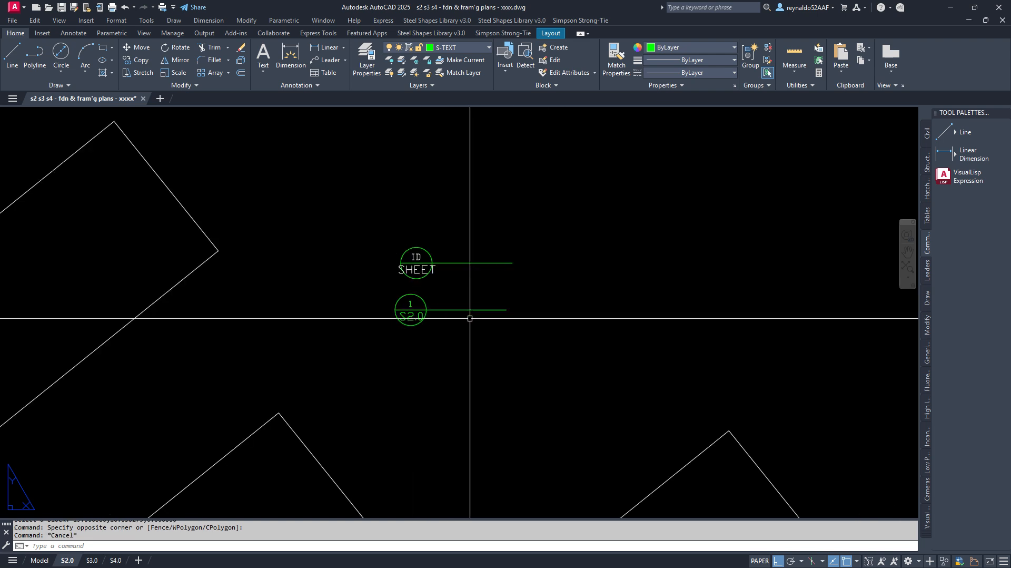
{"action": "left_click", "coordinate": [470, 318]}
{"action": "left_click", "coordinate": [456, 301]}
{"action": "key", "text": "Escape"}
{"action": "key", "text": "Escape"}
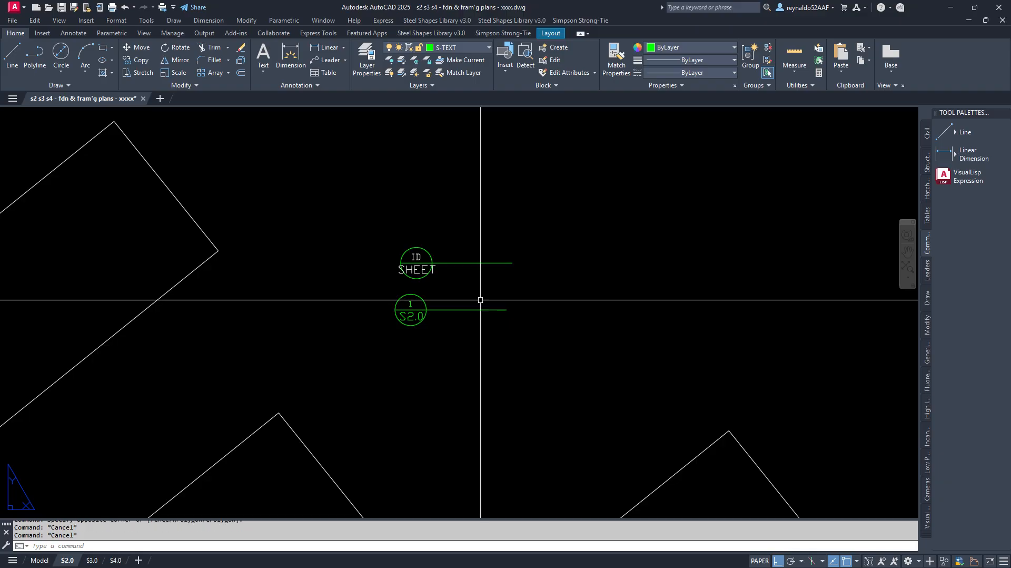
{"action": "key", "text": "Escape"}
{"action": "type", "text": "n"}
{"action": "key", "text": "Return"}
{"action": "left_click", "coordinate": [487, 331]}
{"action": "left_click", "coordinate": [473, 301]}
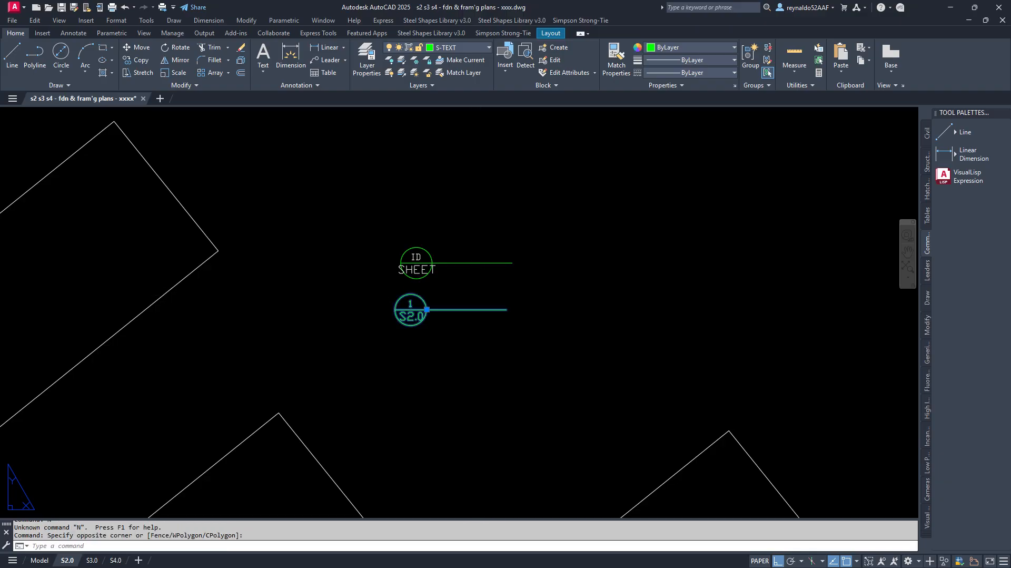
{"action": "key", "text": "Return"}
{"action": "left_click", "coordinate": [503, 370]}
{"action": "scroll", "coordinate": [501, 359], "scroll_direction": "down", "scroll_amount": 4}
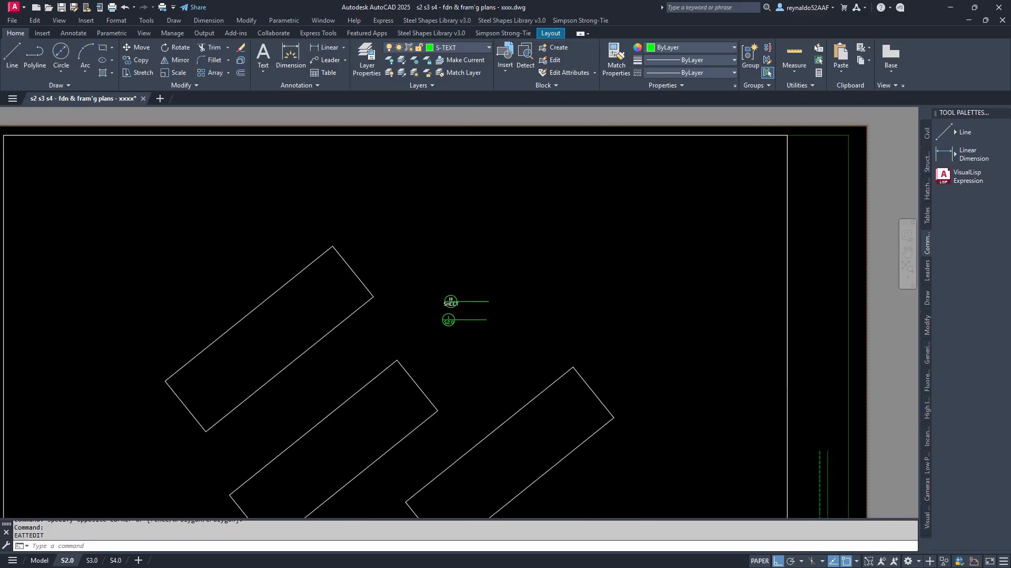
{"action": "scroll", "coordinate": [480, 316], "scroll_direction": "up", "scroll_amount": 1}
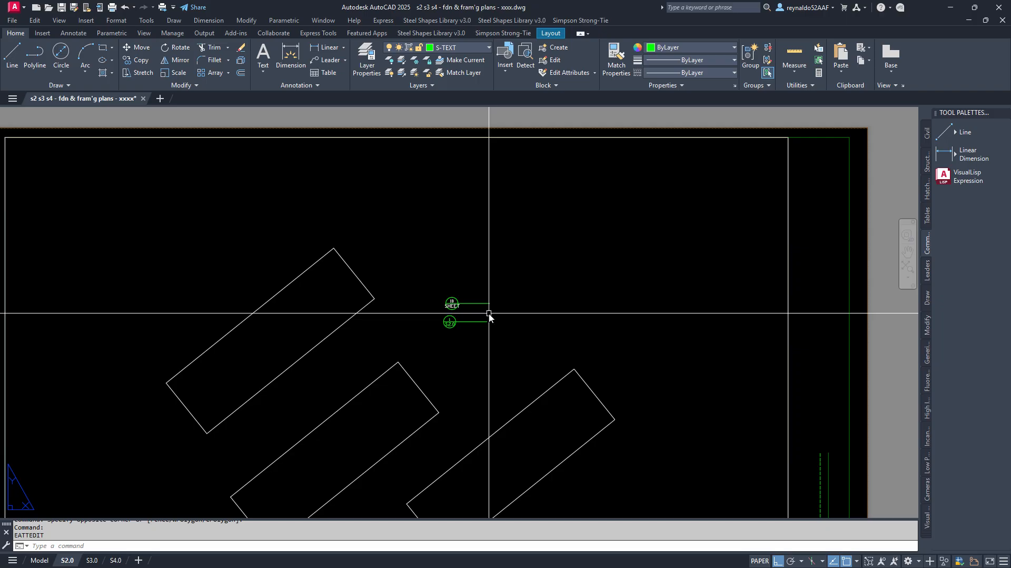
- Move the pasted tag block straight down, farther from the original tag geometry
{"action": "type", "text": "m"}
{"action": "key", "text": "Return"}
{"action": "left_click", "coordinate": [482, 321]}
{"action": "key", "text": "Return"}
{"action": "left_click", "coordinate": [519, 312]}
{"action": "left_click", "coordinate": [519, 360]}
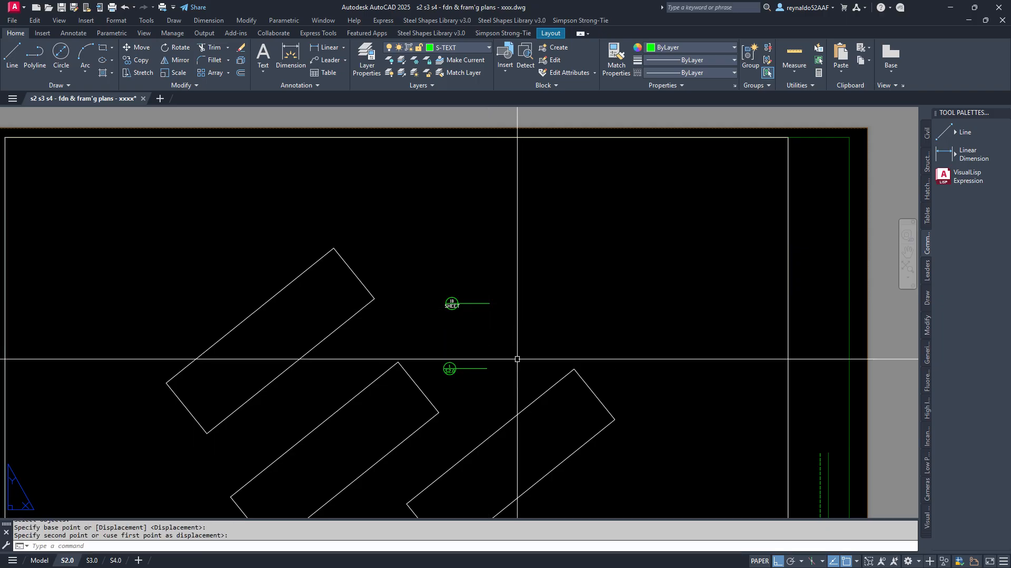
{"action": "key", "text": "Return"}
{"action": "key", "text": "Escape"}
- Check the moved tag block's attribute values and close the attribute editor without changes
{"action": "scroll", "coordinate": [487, 376], "scroll_direction": "up", "scroll_amount": 3}
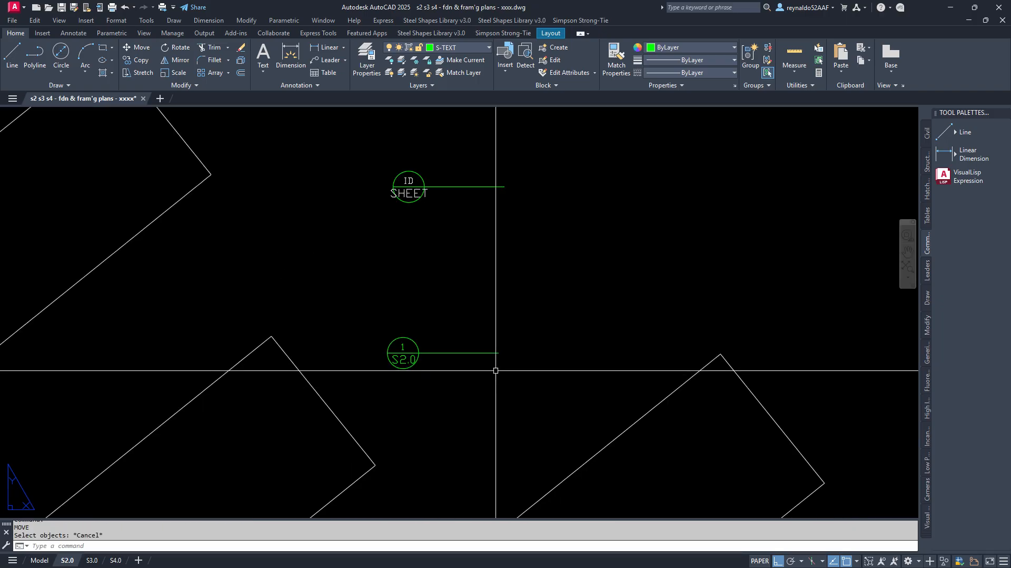
{"action": "double_click", "coordinate": [446, 353]}
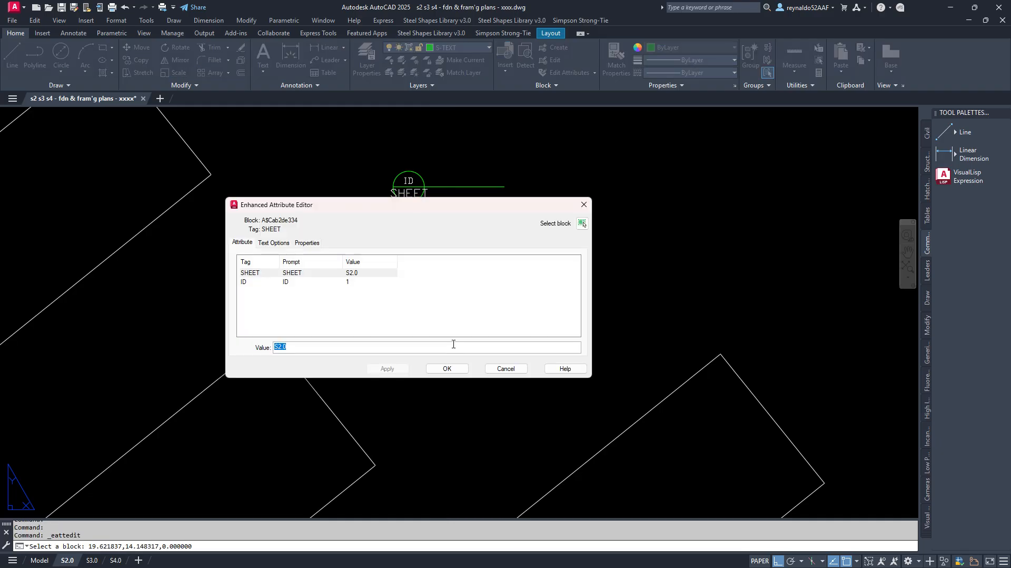
{"action": "left_click", "coordinate": [512, 370]}
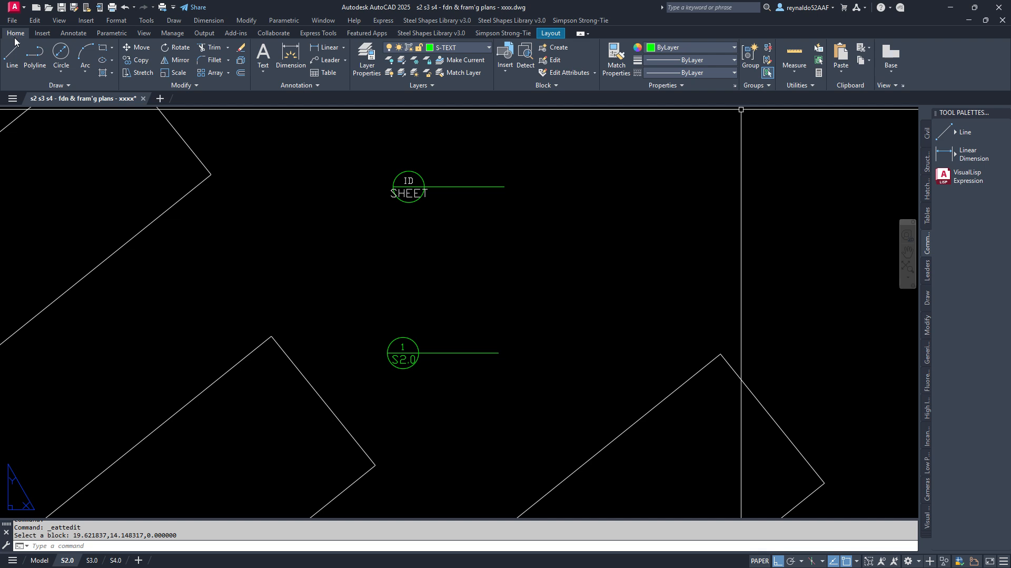
- Open the tag's block definition, A$Cab2de334, in the Block Editor after checking the block previews
{"action": "left_click", "coordinate": [558, 61]}
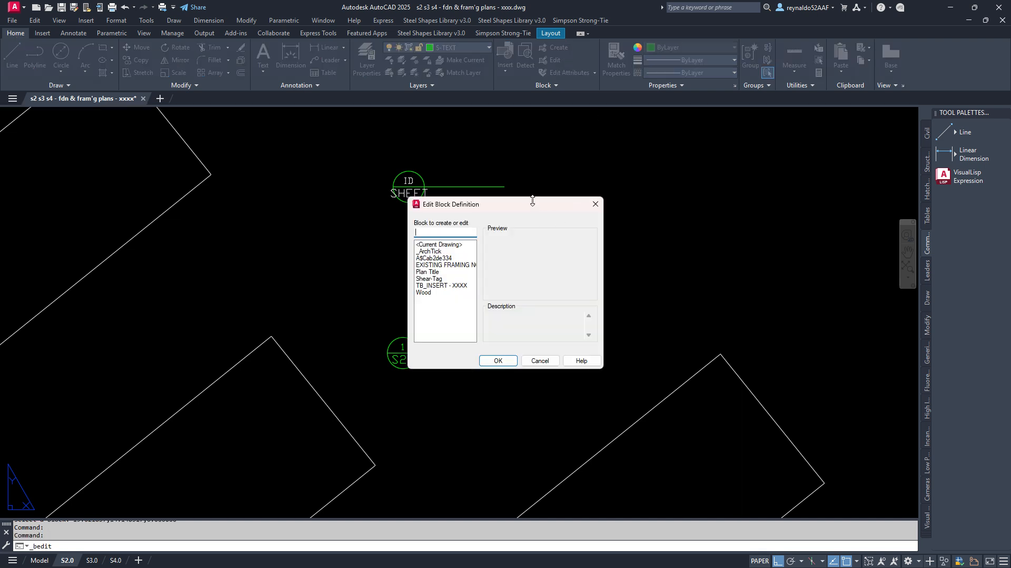
{"action": "left_click_drag", "start_coordinate": [523, 206], "coordinate": [675, 208]}
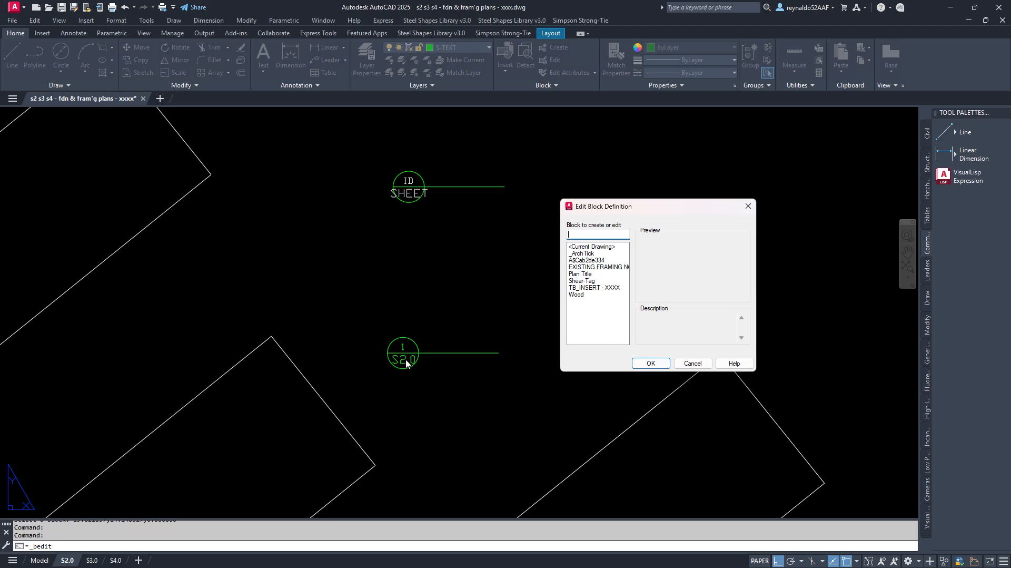
{"action": "left_click", "coordinate": [593, 254]}
{"action": "left_click", "coordinate": [590, 261]}
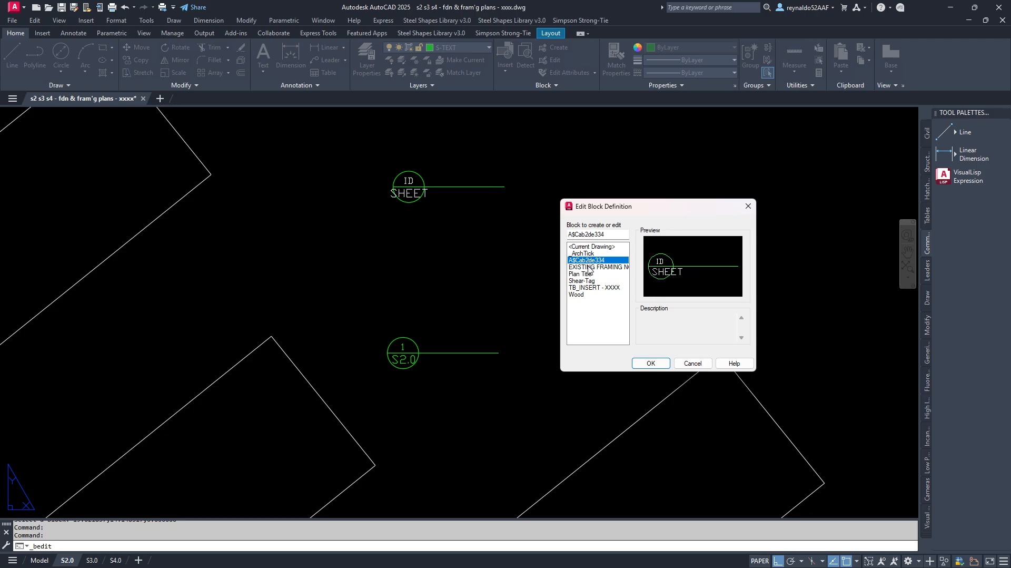
{"action": "left_click", "coordinate": [588, 267]}
{"action": "left_click", "coordinate": [585, 275]}
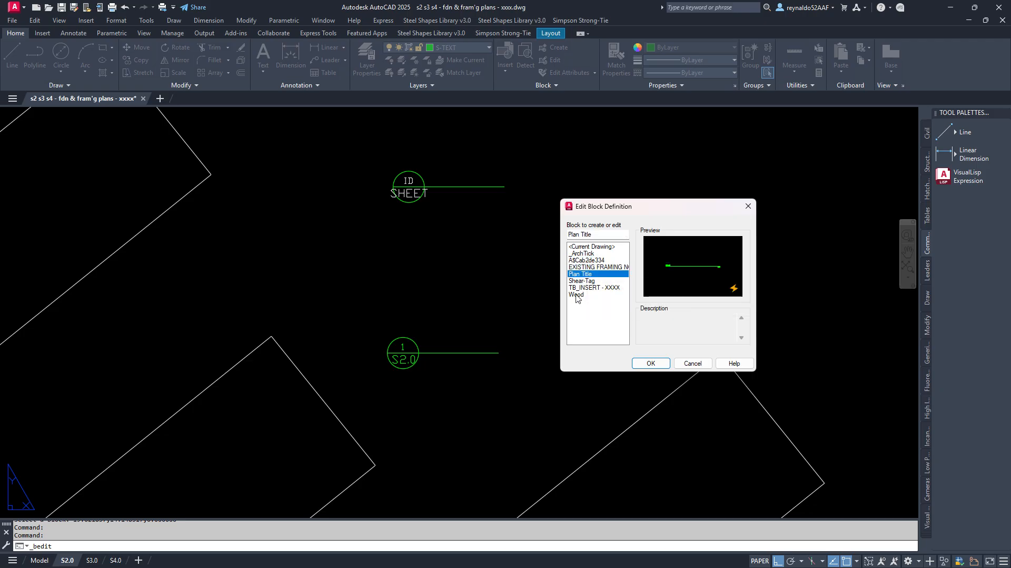
{"action": "left_click", "coordinate": [588, 261]}
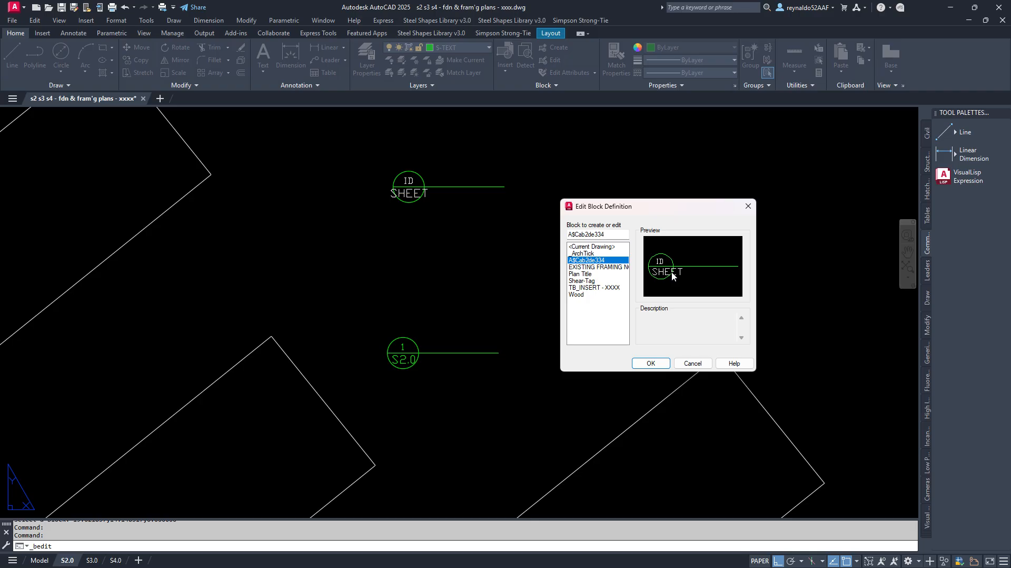
{"action": "left_click", "coordinate": [652, 363]}
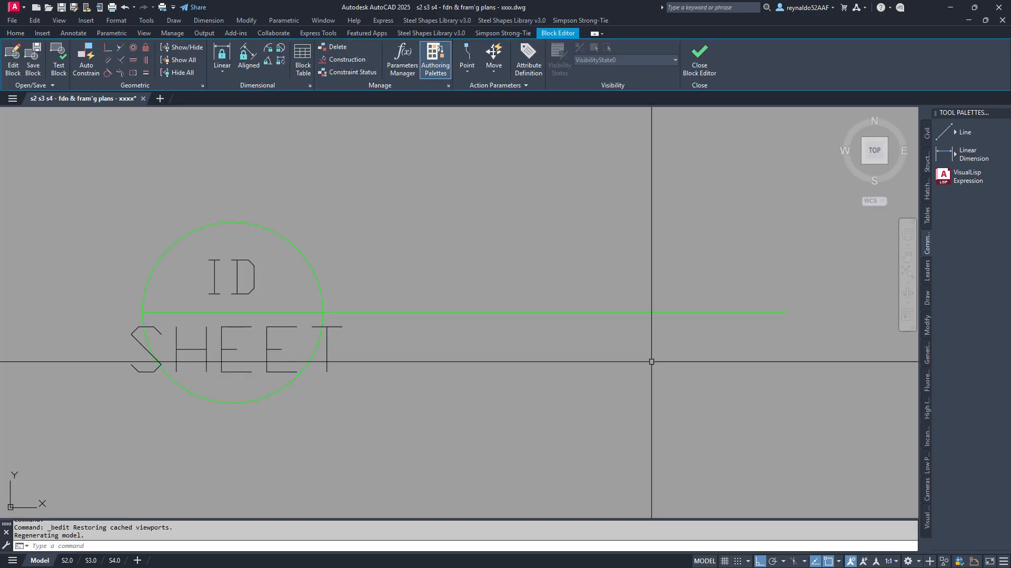
- Turn the block authoring palettes off and back on
{"action": "middle_click_drag", "start_coordinate": [437, 363], "coordinate": [491, 352]}
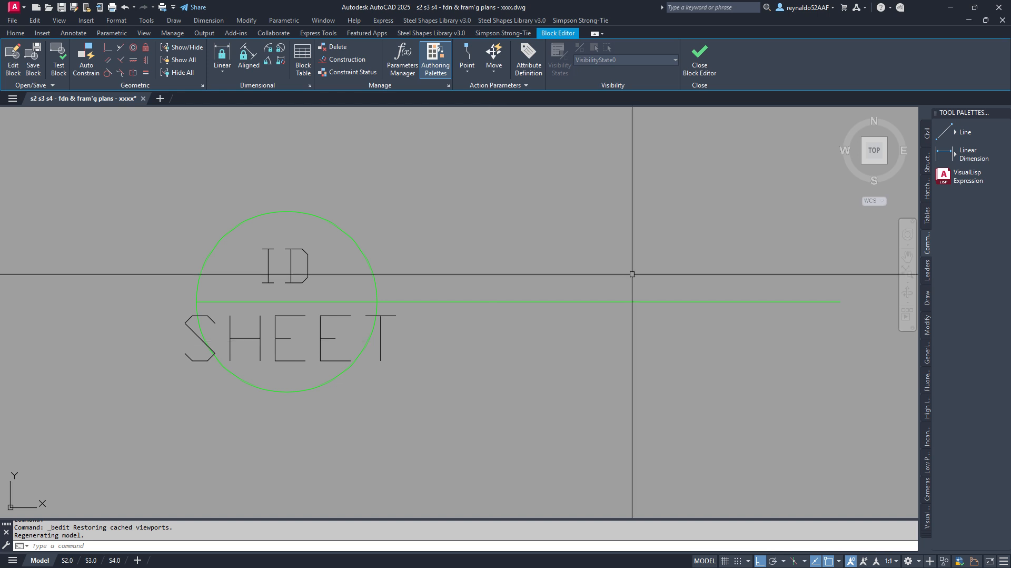
{"action": "left_click", "coordinate": [436, 74]}
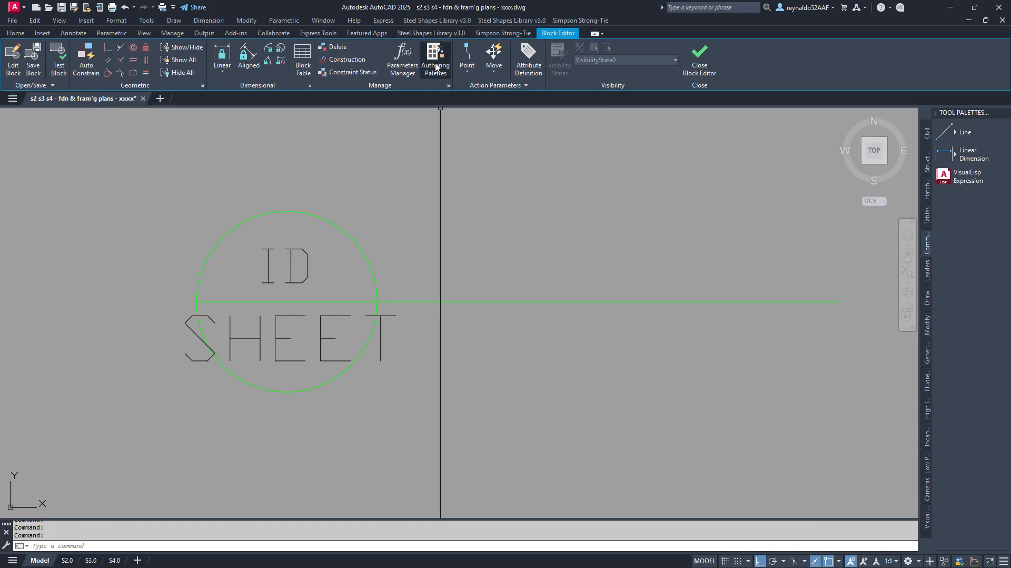
{"action": "left_click", "coordinate": [436, 67]}
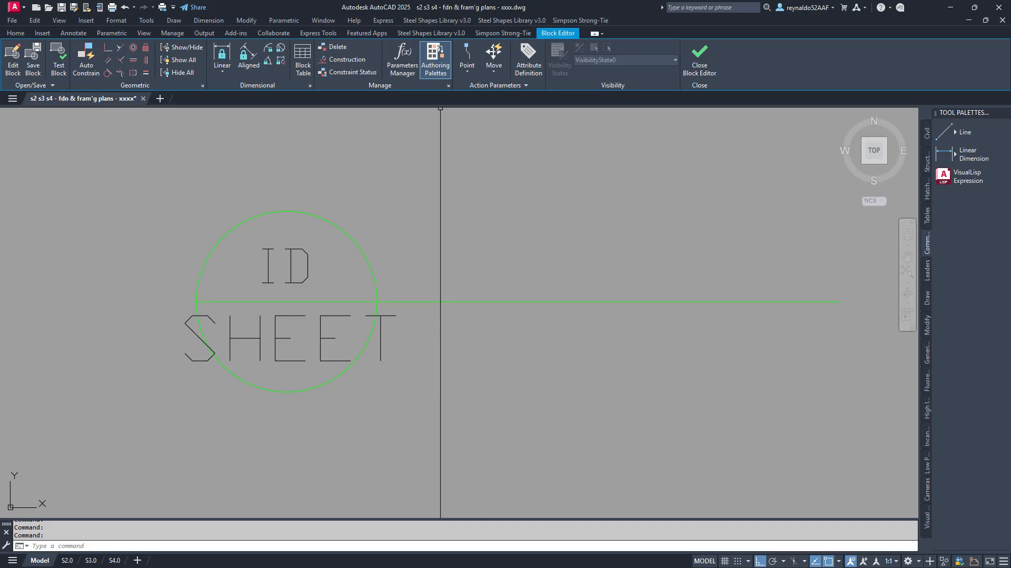
- Add a linear parameter along the leader line, from the circle's edge to the line's free end, with its label above the tag
{"action": "mouse_move", "coordinate": [5, 221]}
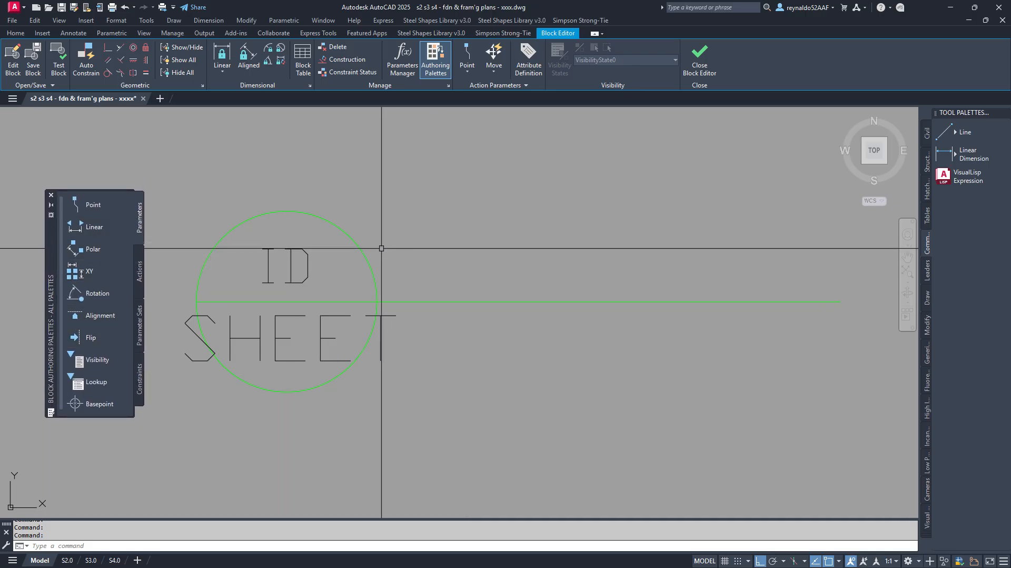
{"action": "scroll", "coordinate": [381, 248], "scroll_direction": "down", "scroll_amount": 5}
{"action": "scroll", "coordinate": [455, 308], "scroll_direction": "up", "scroll_amount": 3}
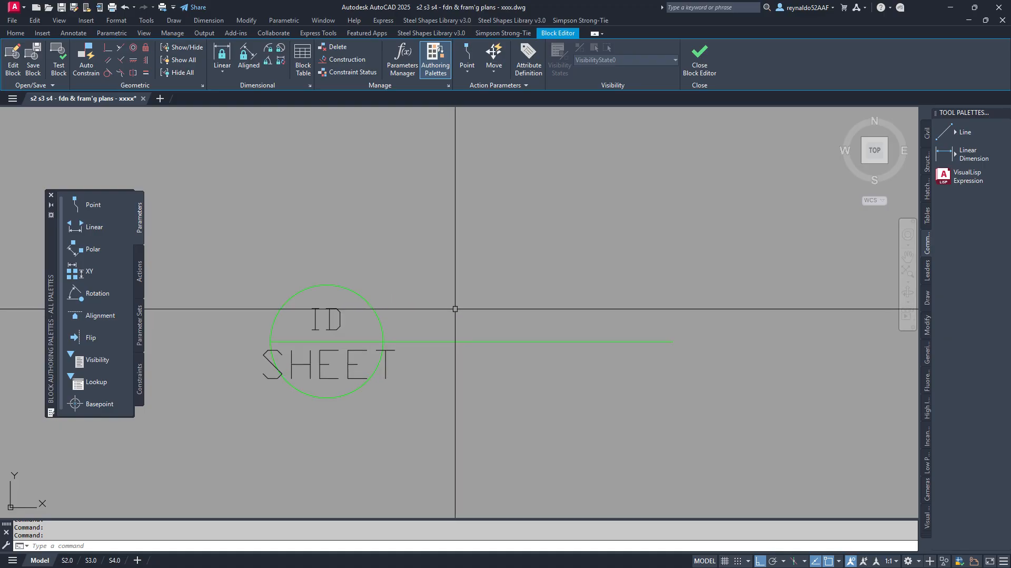
{"action": "left_click", "coordinate": [553, 349]}
{"action": "left_click", "coordinate": [502, 294]}
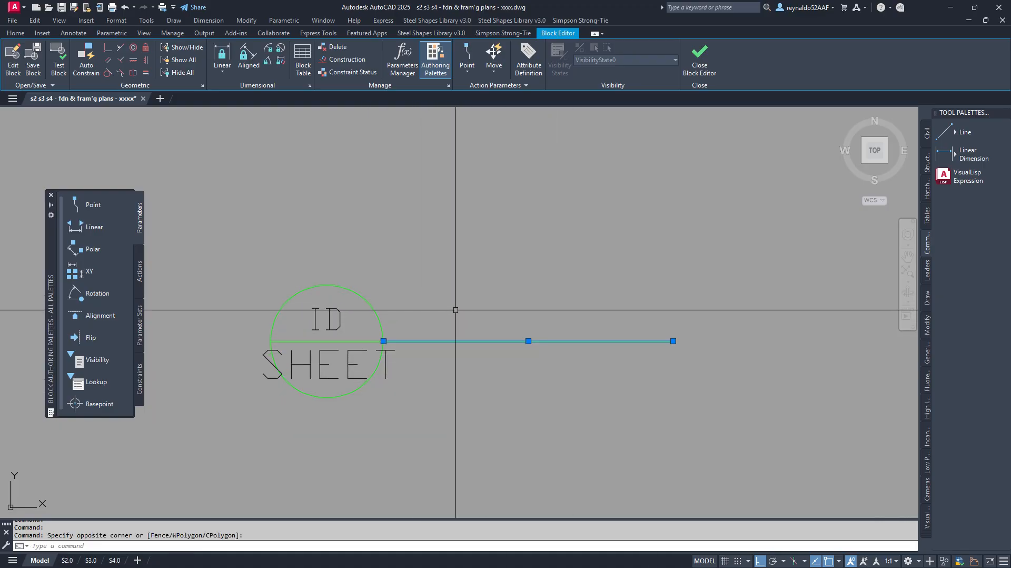
{"action": "key", "text": "Escape"}
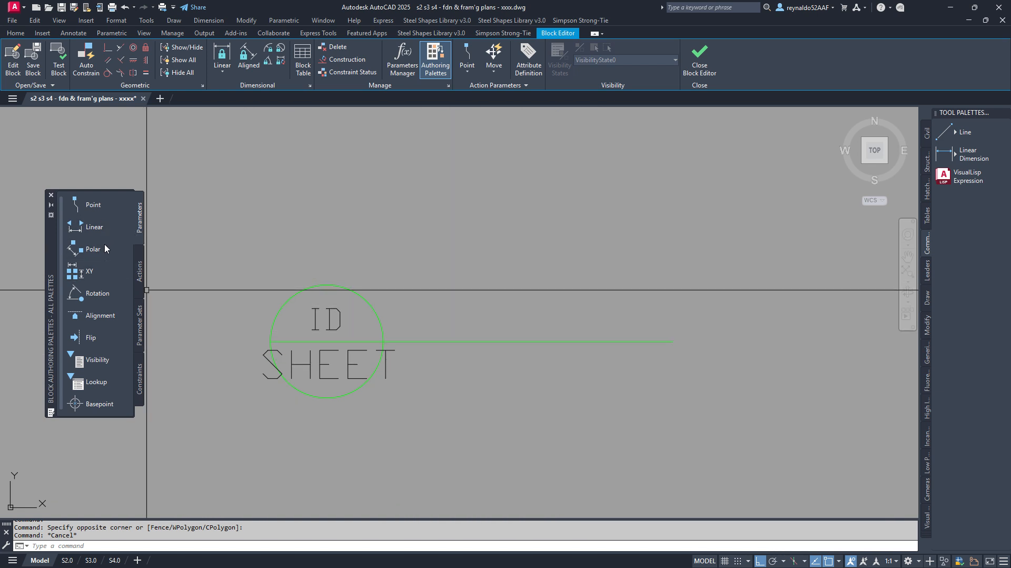
{"action": "left_click", "coordinate": [80, 229]}
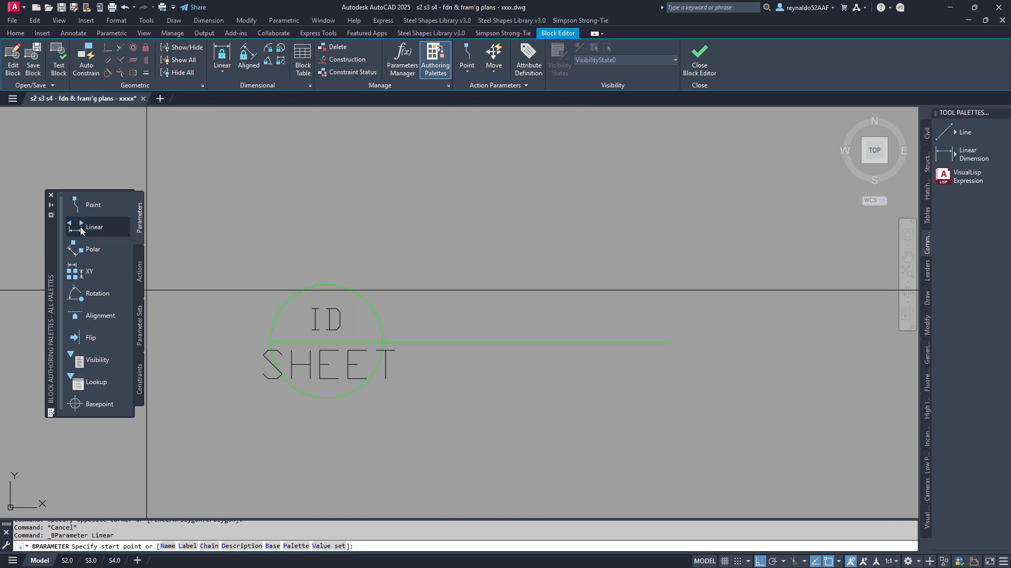
{"action": "left_click", "coordinate": [384, 341]}
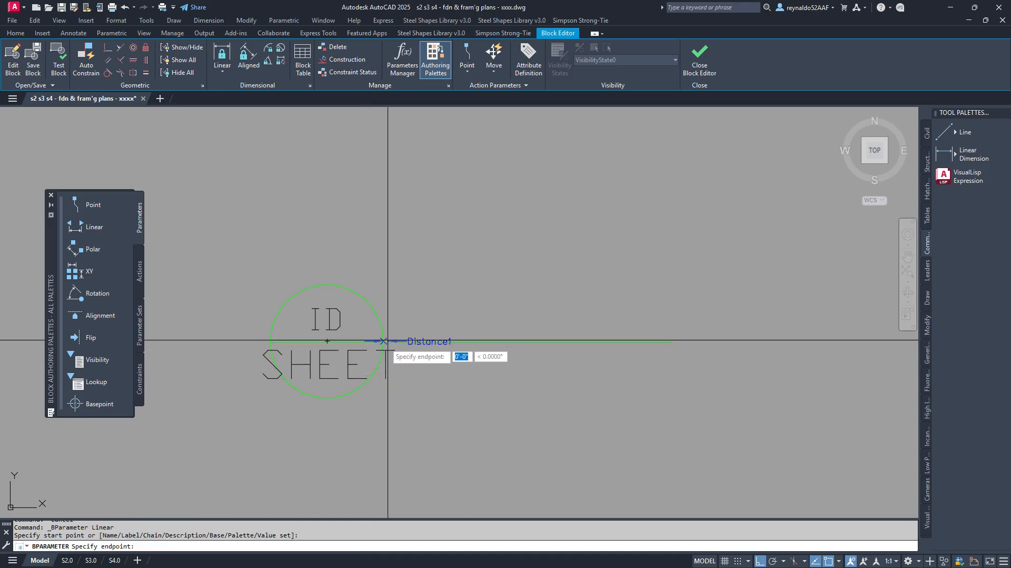
{"action": "left_click", "coordinate": [673, 342]}
{"action": "left_click", "coordinate": [700, 243]}
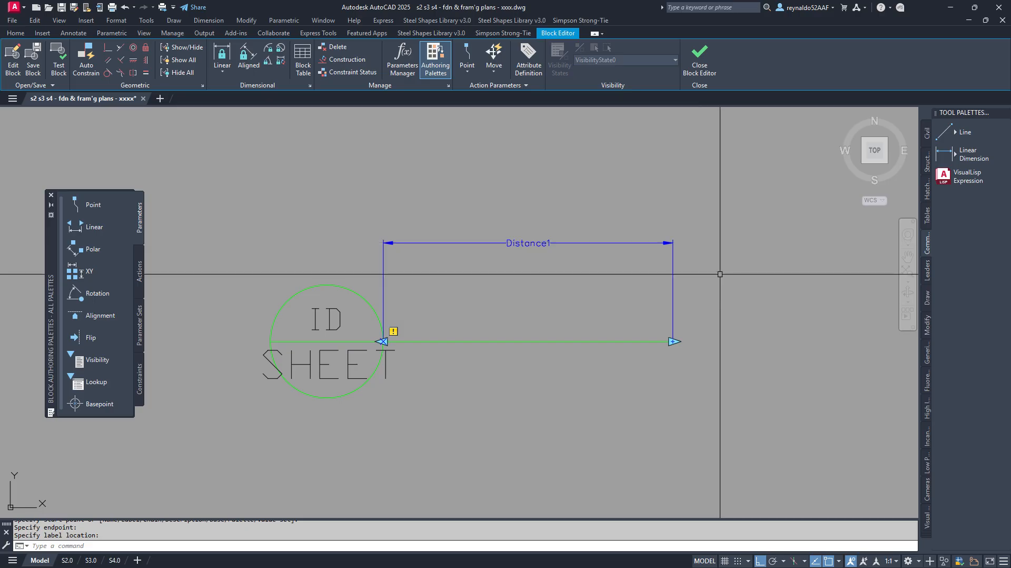
{"action": "key", "text": "Escape"}
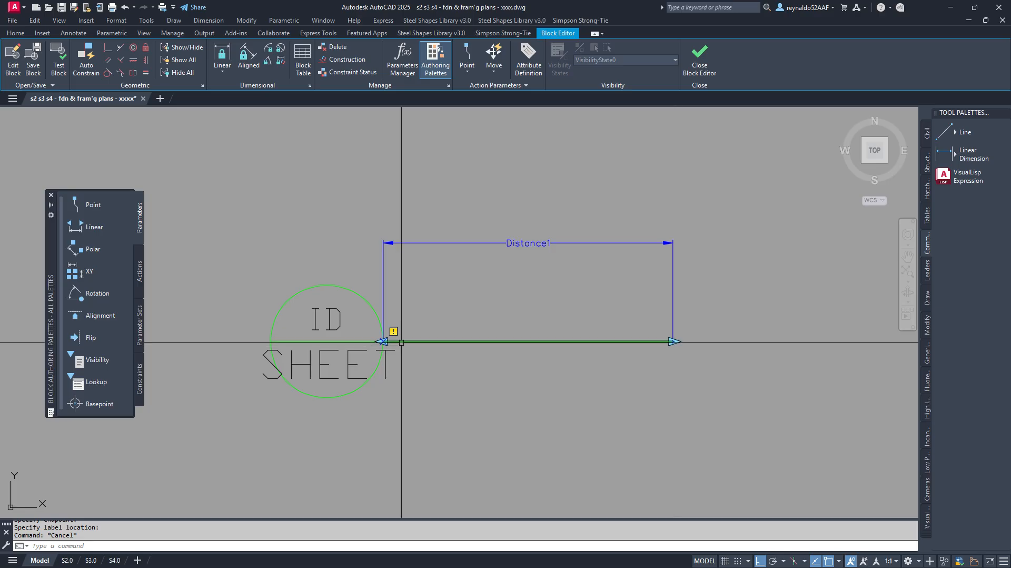
- Set the linear parameter's number of grips to 1, keeping only the grip at the leader line's free end
{"action": "key", "text": "Escape"}
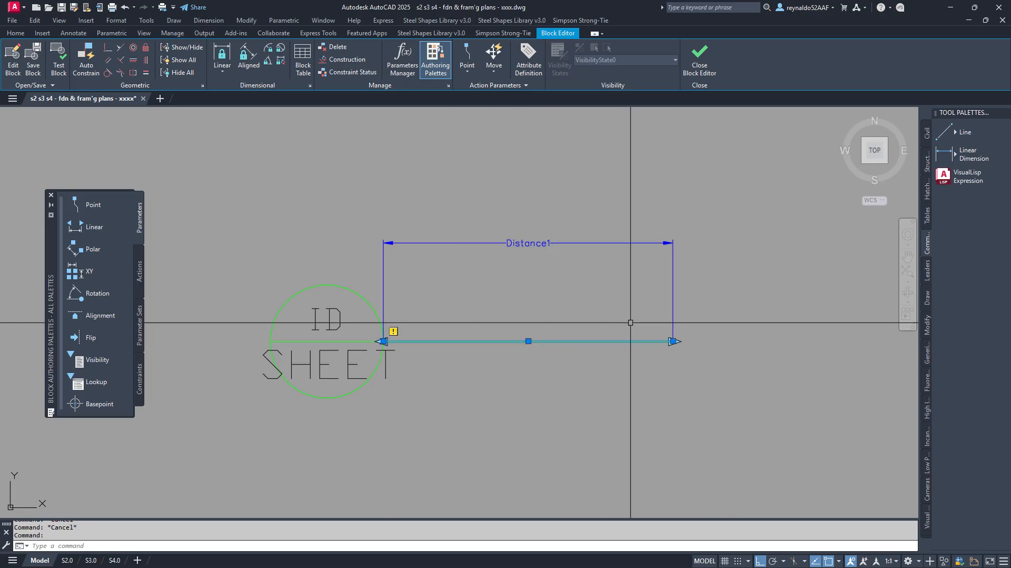
{"action": "key", "text": "Escape"}
{"action": "left_click", "coordinate": [685, 319]}
{"action": "left_click", "coordinate": [660, 314]}
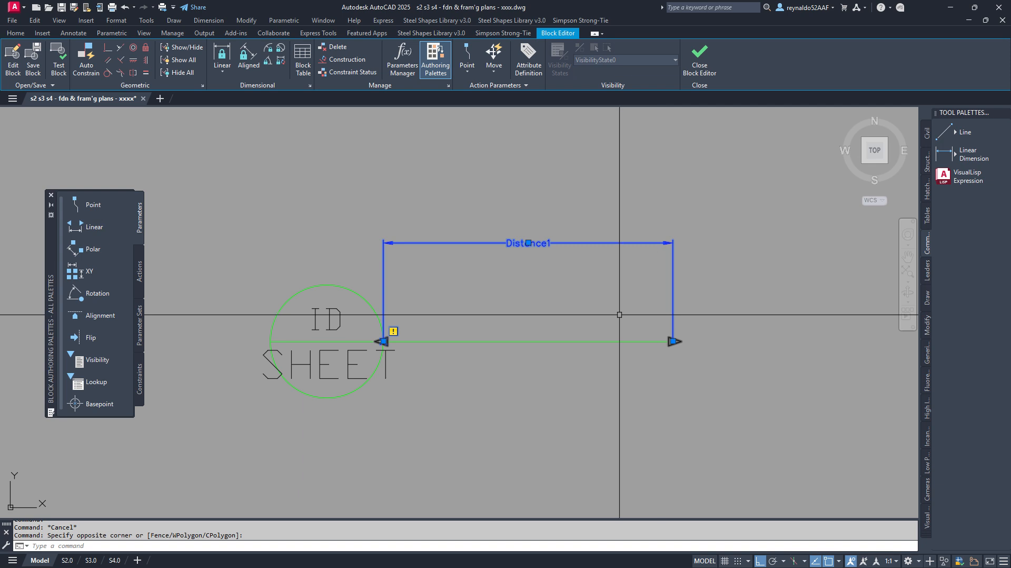
{"action": "key", "text": "ctrl+1"}
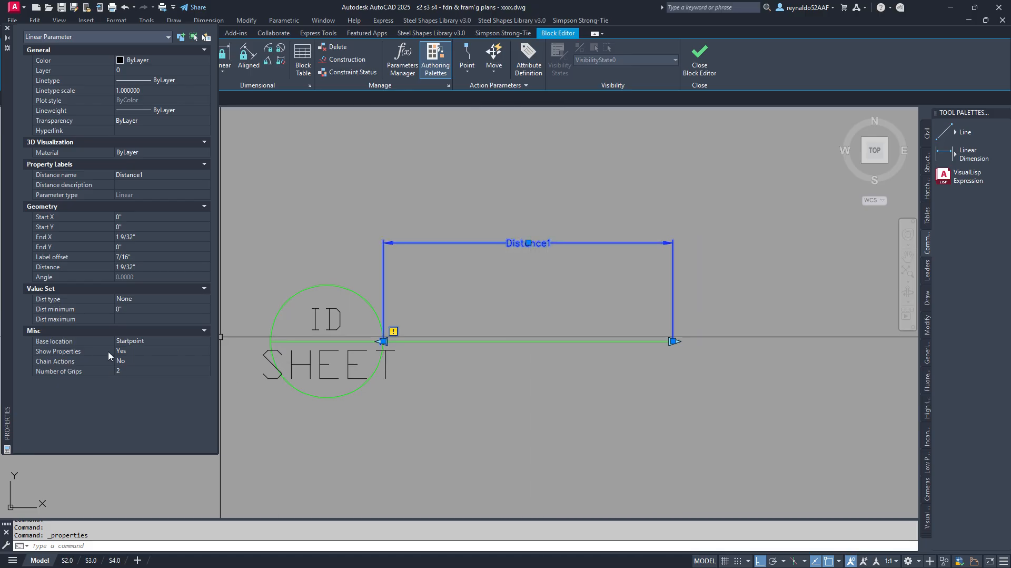
{"action": "left_click", "coordinate": [141, 372]}
{"action": "left_click", "coordinate": [123, 391]}
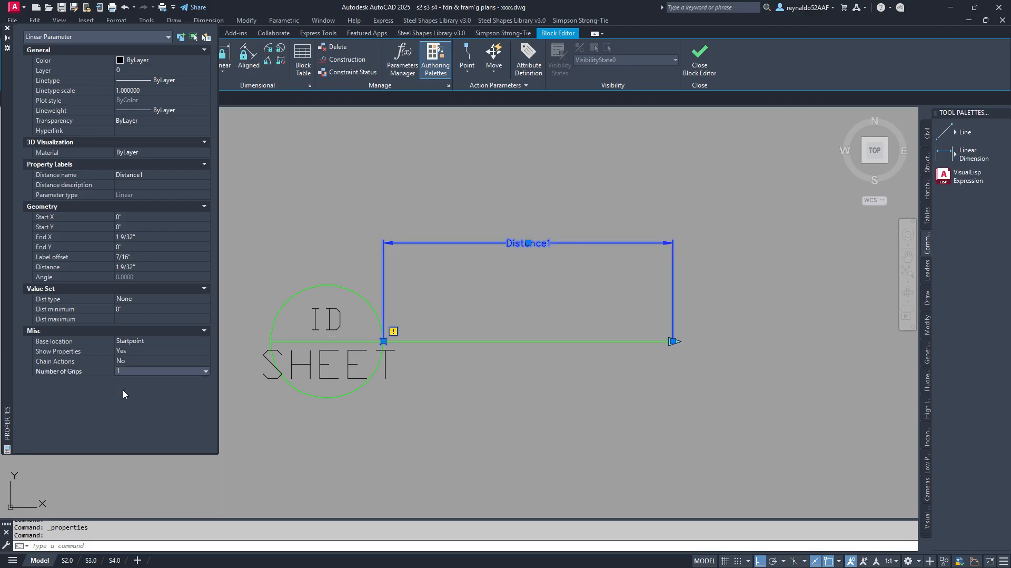
{"action": "left_click", "coordinate": [7, 30]}
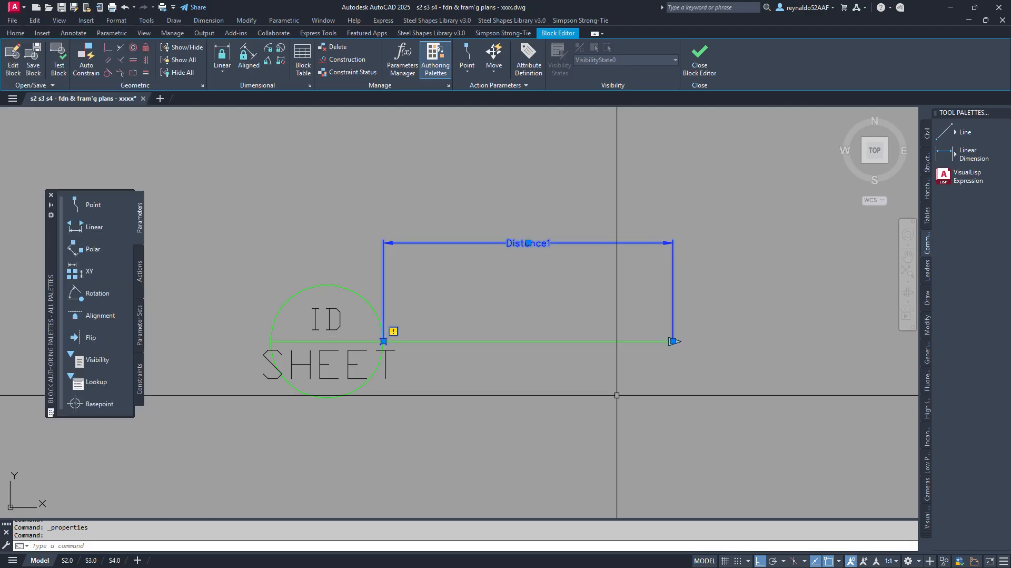
{"action": "key", "text": "Escape"}
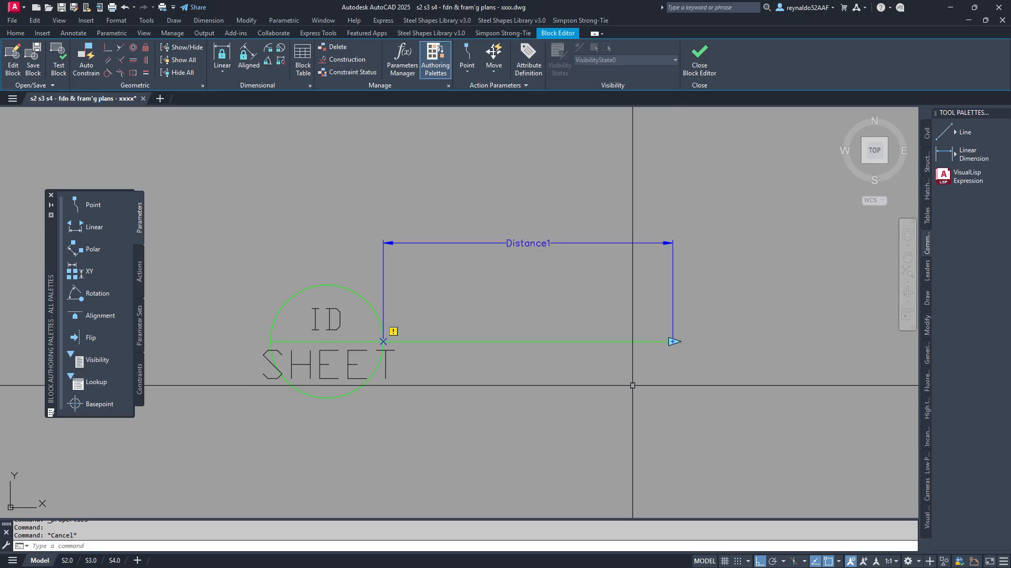
- Add a stretch action to the Distance1 parameter's end point, framing the leader's free half and including the line and parameter in the selection
{"action": "scroll", "coordinate": [630, 382], "scroll_direction": "down", "scroll_amount": 2}
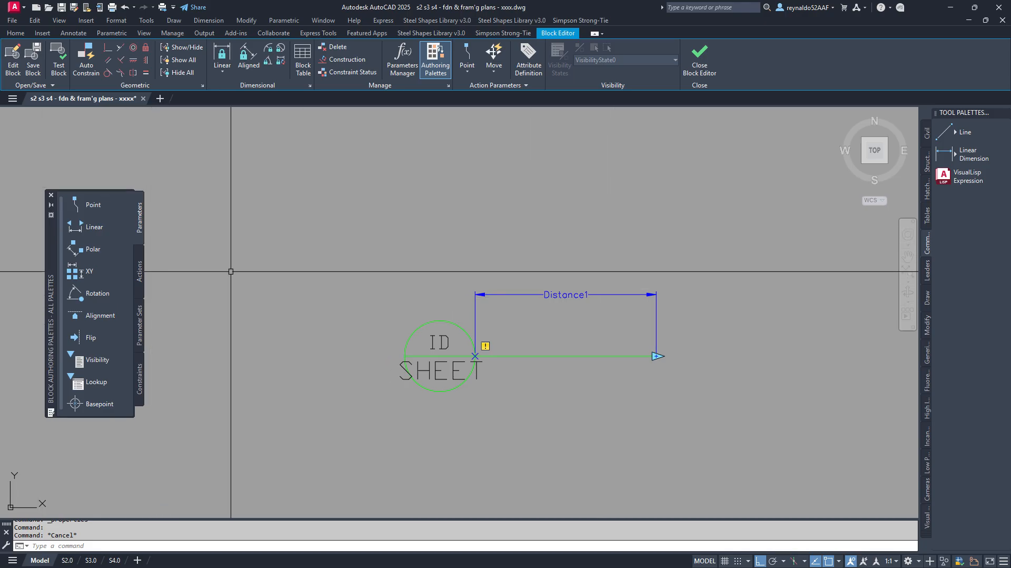
{"action": "left_click", "coordinate": [140, 274]}
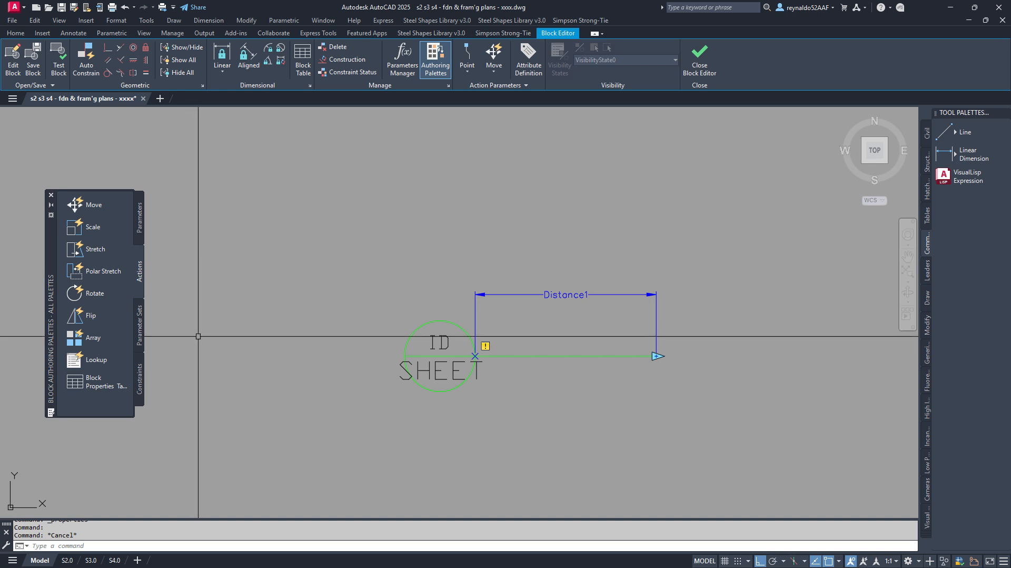
{"action": "left_click", "coordinate": [89, 254]}
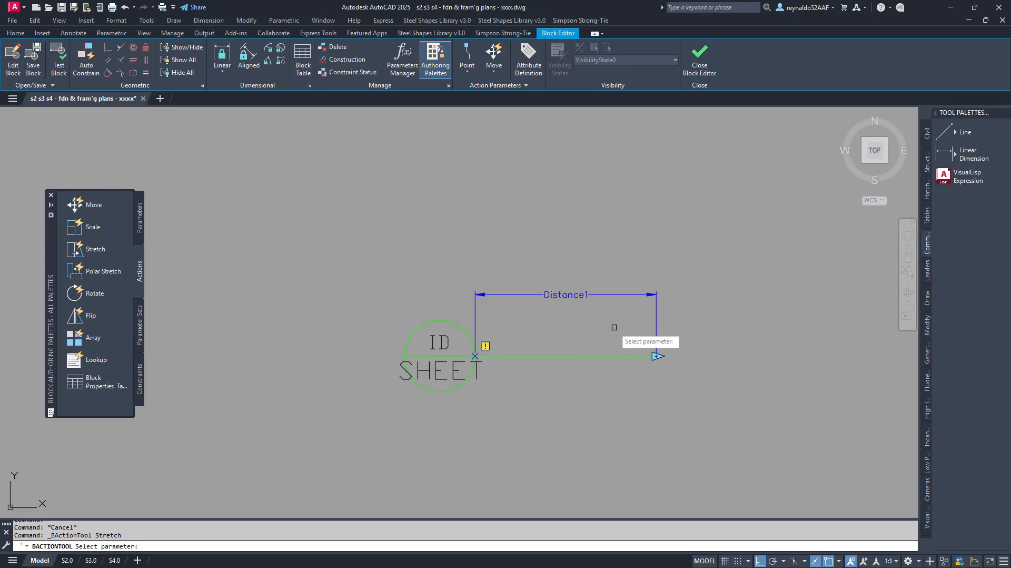
{"action": "left_click", "coordinate": [567, 295]}
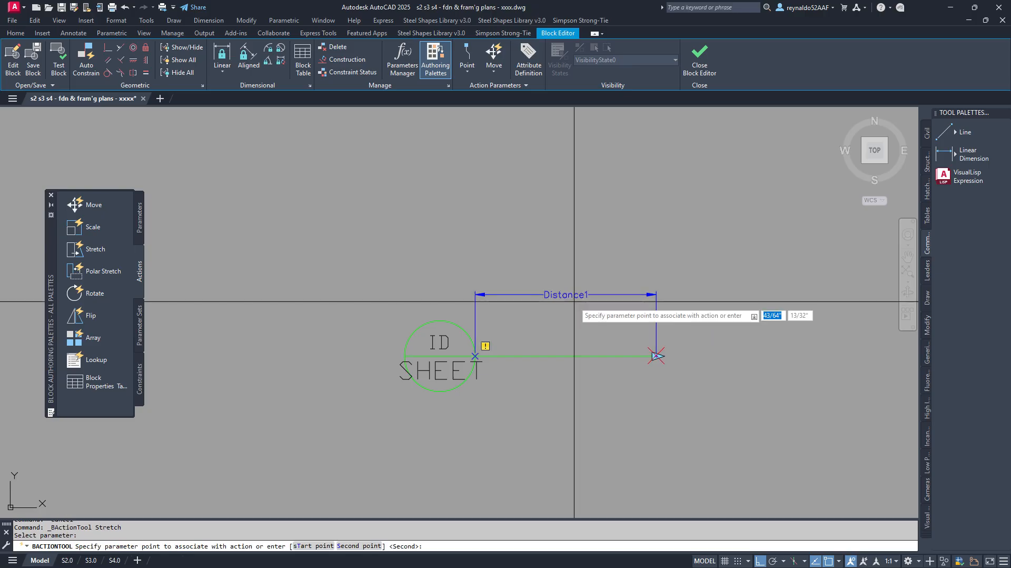
{"action": "left_click", "coordinate": [657, 356]}
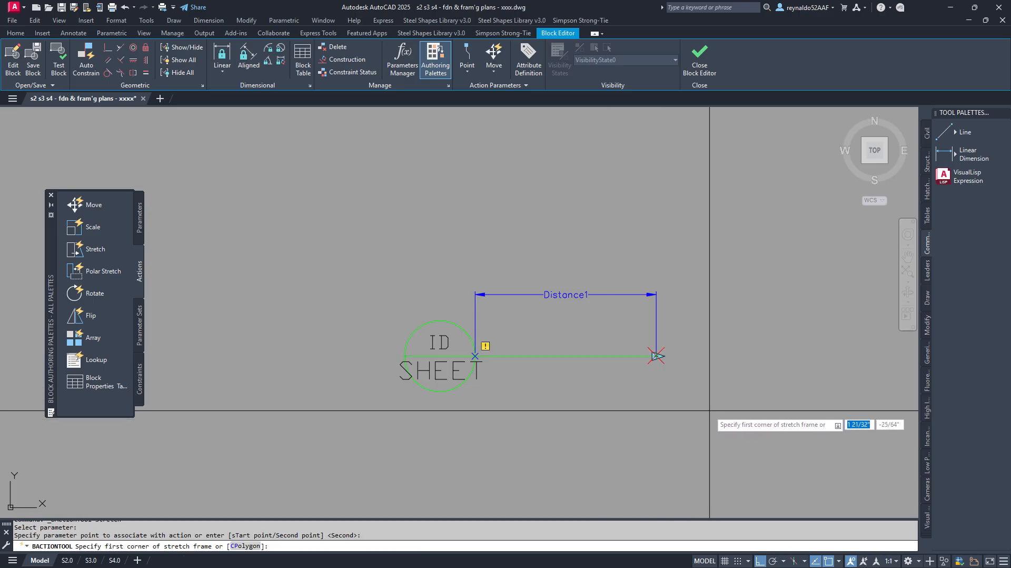
{"action": "left_click", "coordinate": [709, 410]}
{"action": "left_click", "coordinate": [570, 234]}
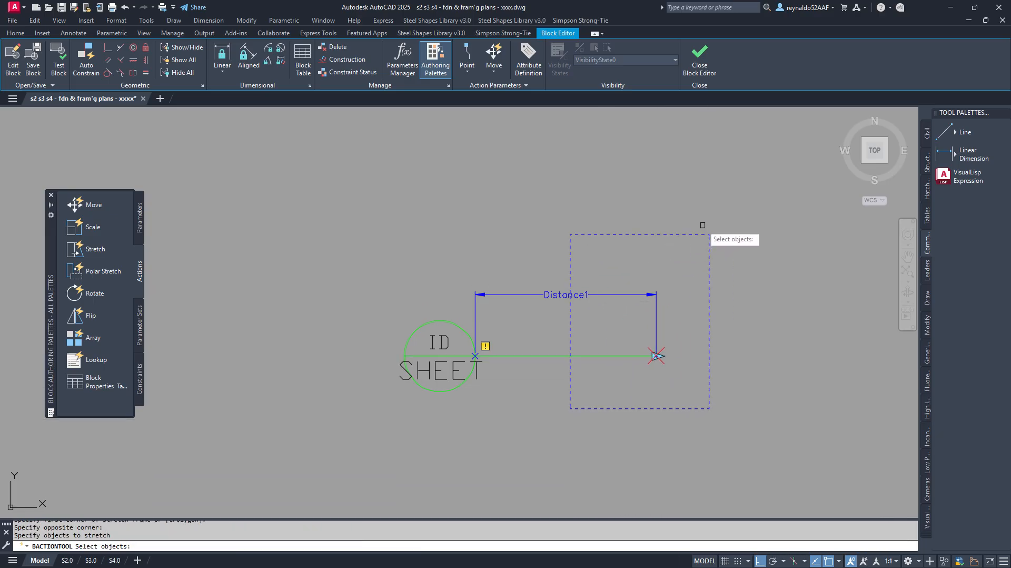
{"action": "left_click", "coordinate": [708, 209]}
{"action": "left_click", "coordinate": [564, 429]}
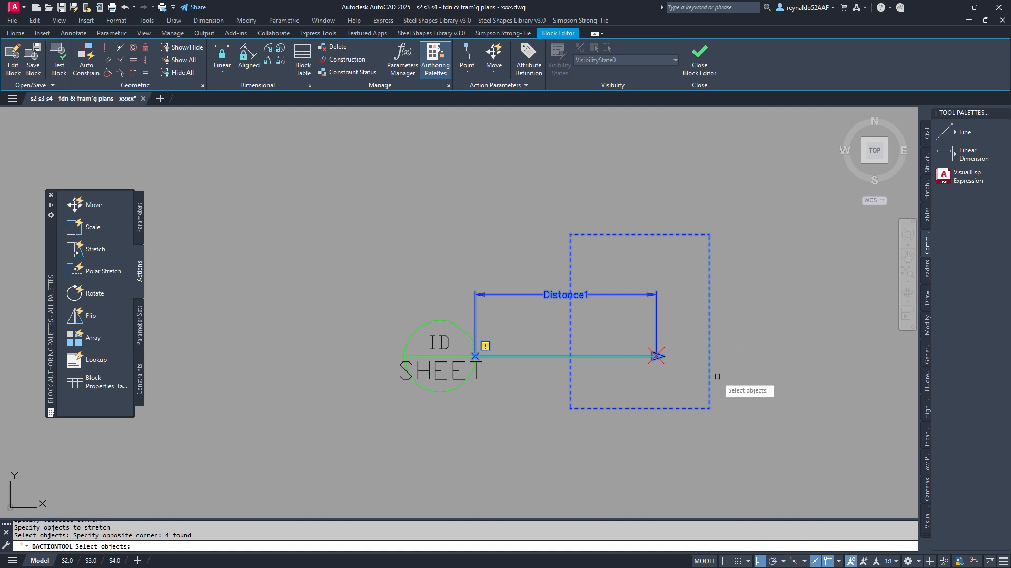
{"action": "left_click", "coordinate": [728, 182]}
{"action": "left_click", "coordinate": [562, 426]}
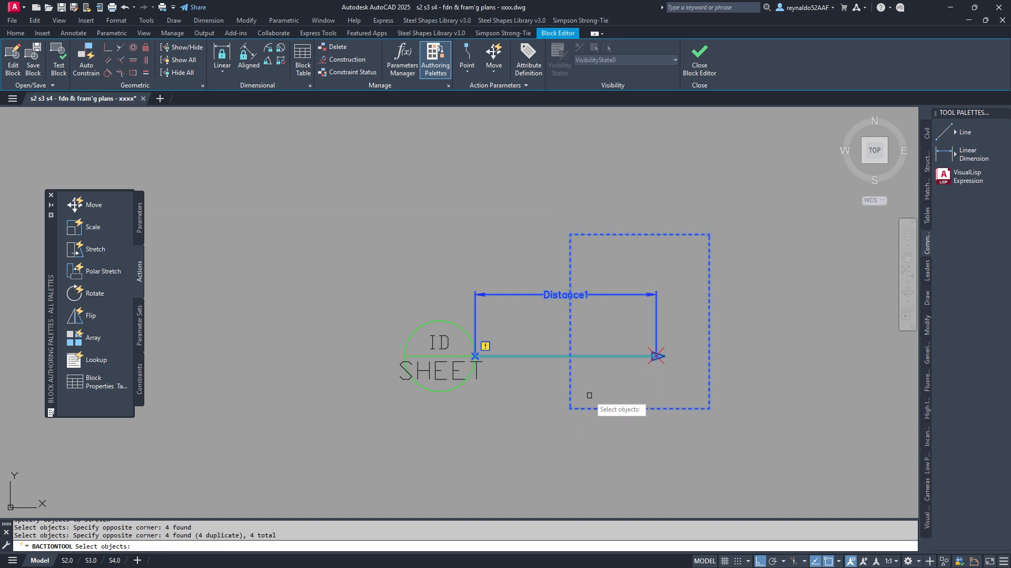
{"action": "key", "text": "Return"}
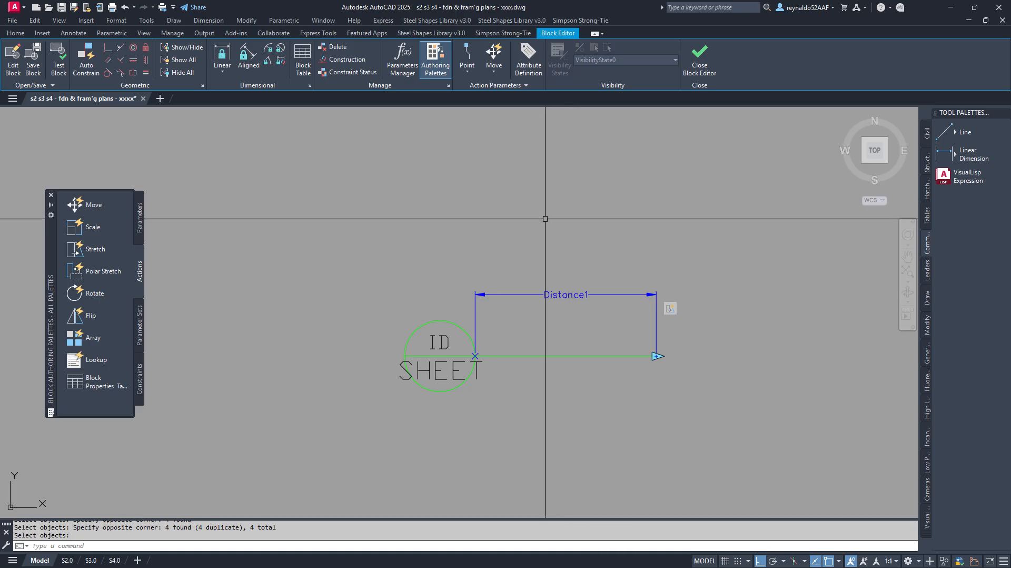
- Test the block by stretching its leader line shorter and longer with the end grip, and close the test window
{"action": "left_click", "coordinate": [56, 71]}
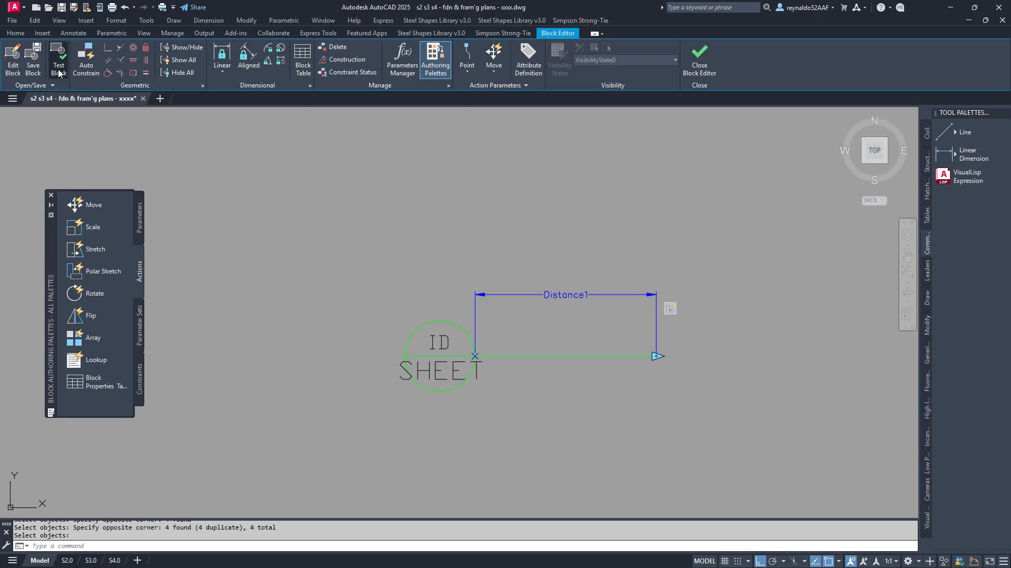
{"action": "left_click", "coordinate": [544, 311]}
{"action": "left_click", "coordinate": [532, 344]}
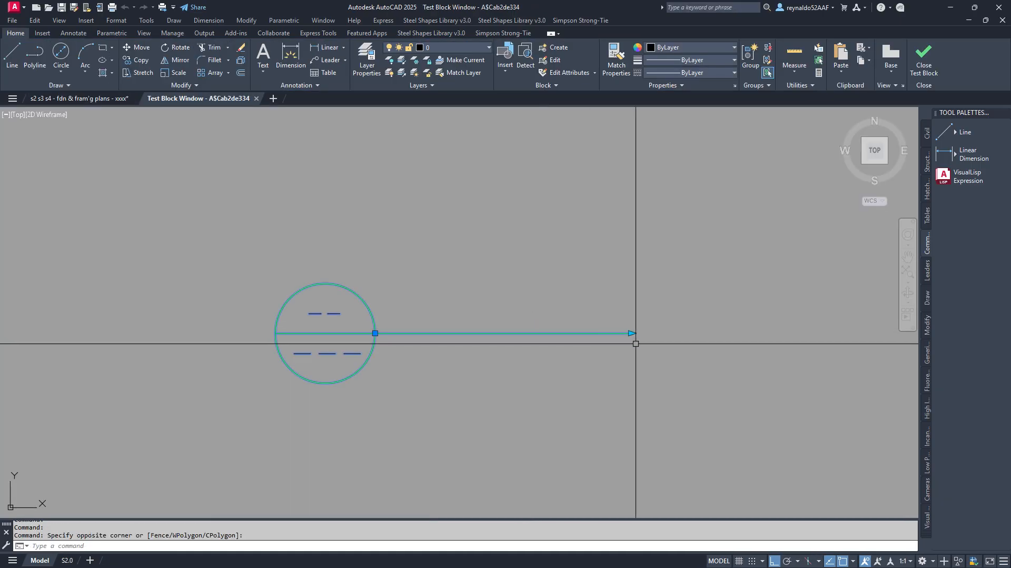
{"action": "left_click", "coordinate": [631, 333]}
{"action": "left_click", "coordinate": [481, 354]}
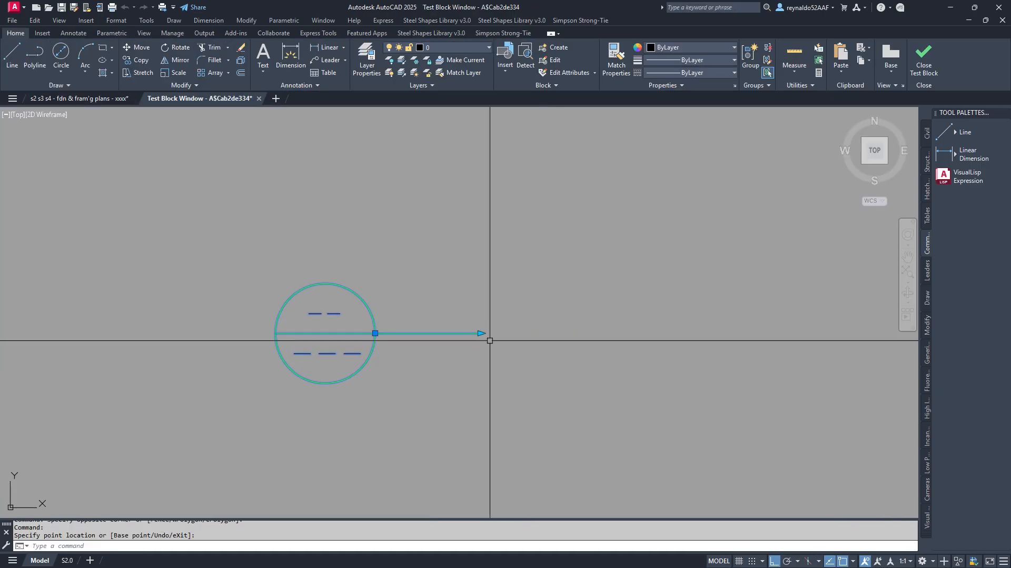
{"action": "left_click", "coordinate": [481, 333]}
{"action": "left_click", "coordinate": [657, 333]}
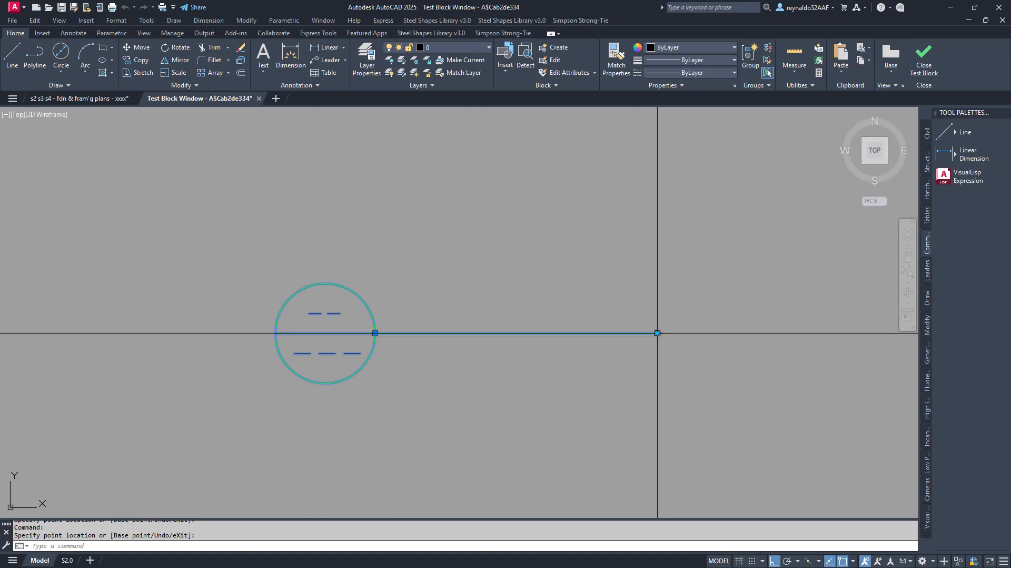
{"action": "left_click", "coordinate": [658, 332]}
{"action": "left_click", "coordinate": [443, 349]}
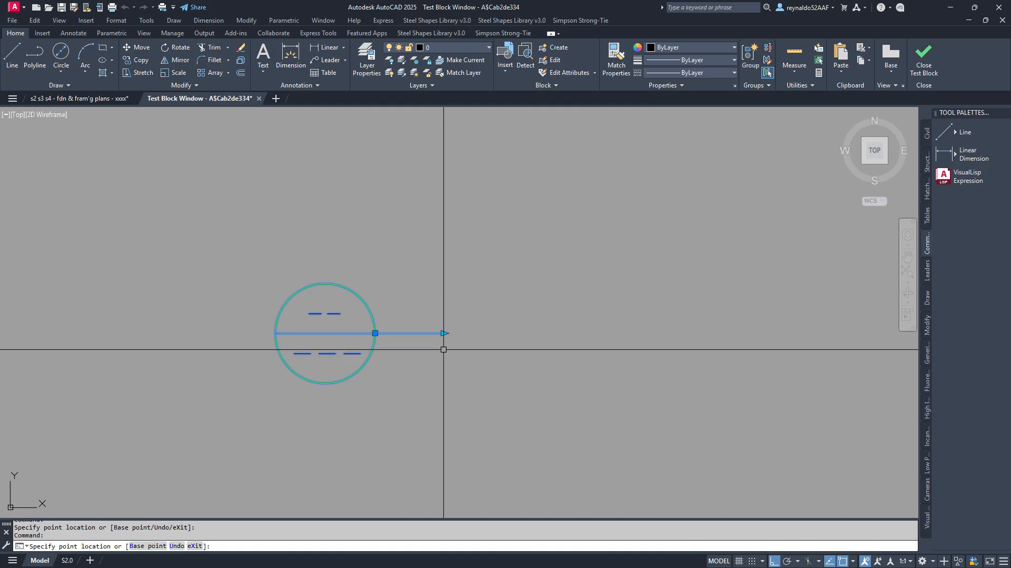
{"action": "left_click", "coordinate": [645, 333]}
{"action": "left_click", "coordinate": [645, 333]}
{"action": "left_click", "coordinate": [375, 332]}
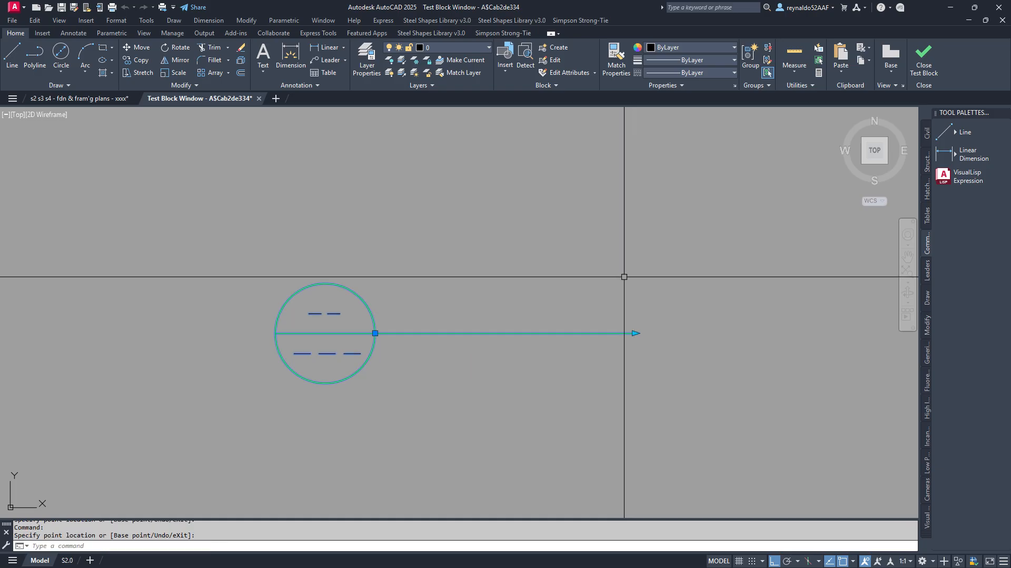
{"action": "left_click", "coordinate": [918, 77]}
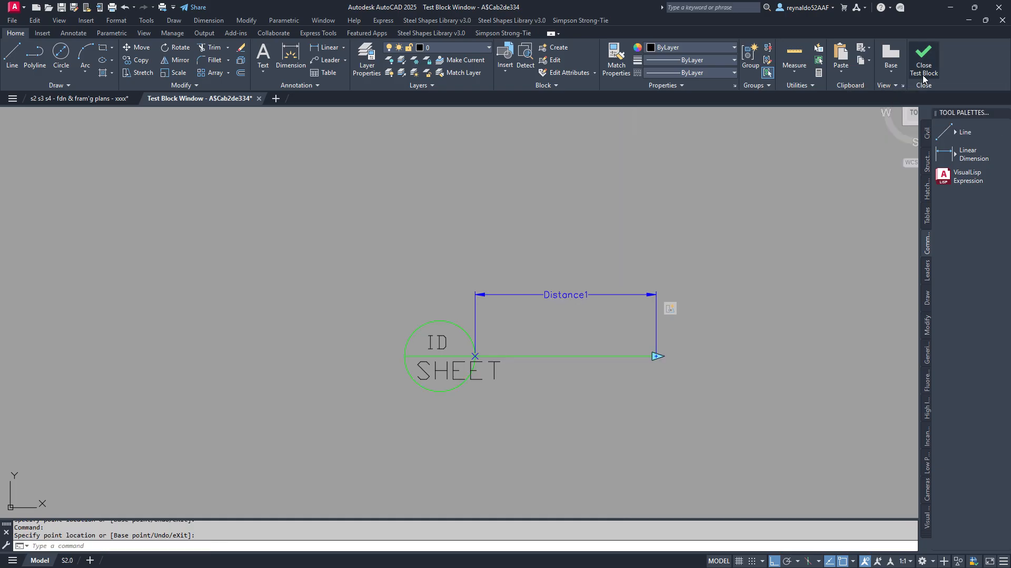
- Add a rotation parameter centred on the tag's circle, with its radius to the leader line's midpoint and its default angle along the leader
{"action": "mouse_move", "coordinate": [524, 266]}
{"action": "middle_mouse_down"}
{"action": "mouse_move", "coordinate": [601, 262]}
{"action": "mouse_move", "coordinate": [528, 258]}
{"action": "middle_mouse_up"}
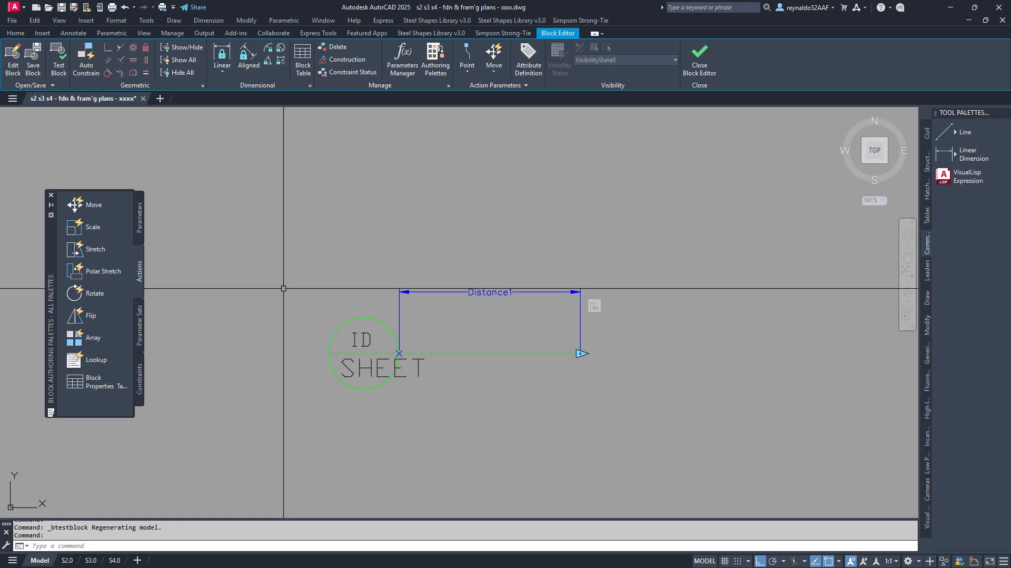
{"action": "left_click", "coordinate": [140, 223]}
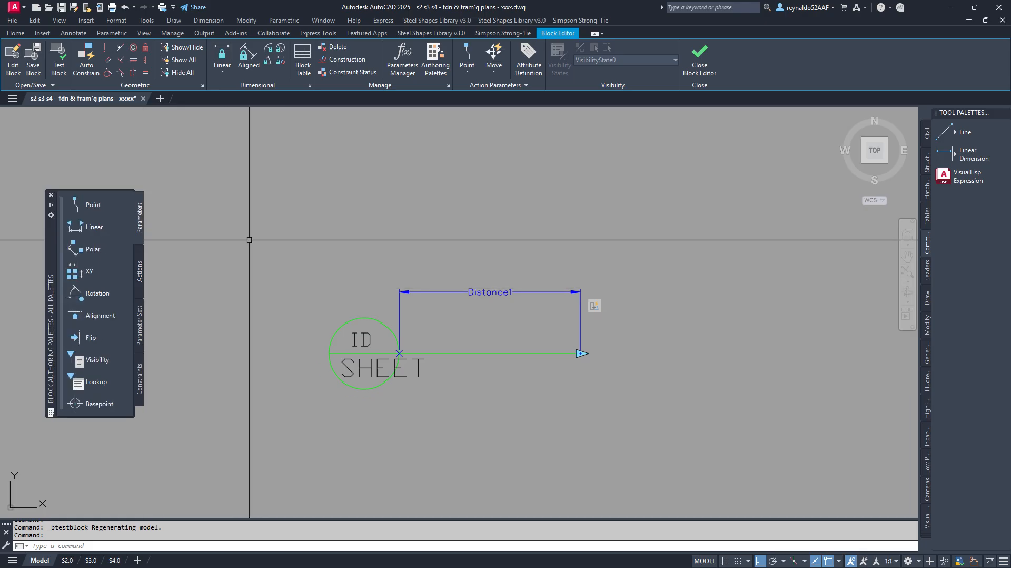
{"action": "left_click", "coordinate": [95, 293]}
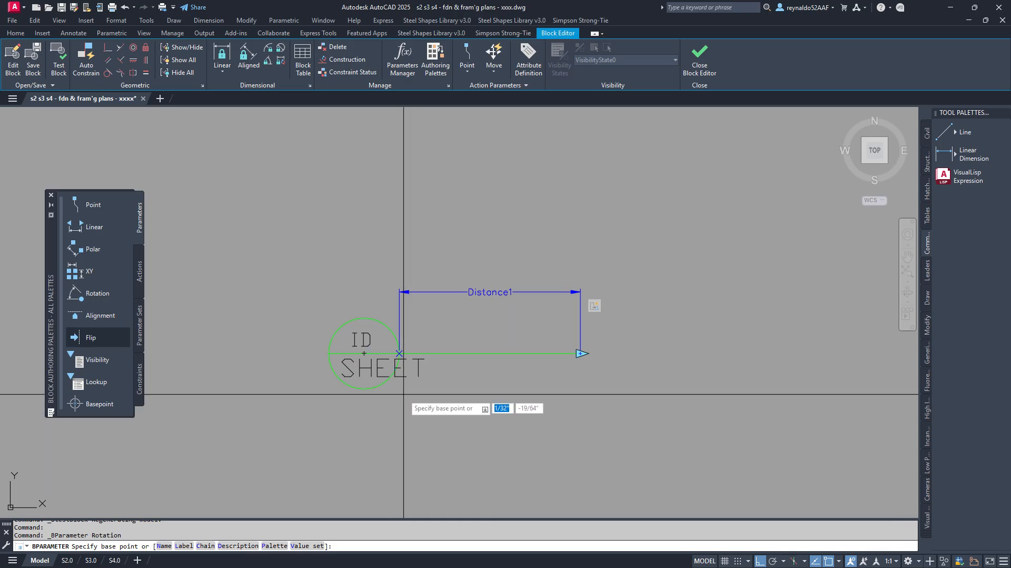
{"action": "left_click", "coordinate": [363, 353]}
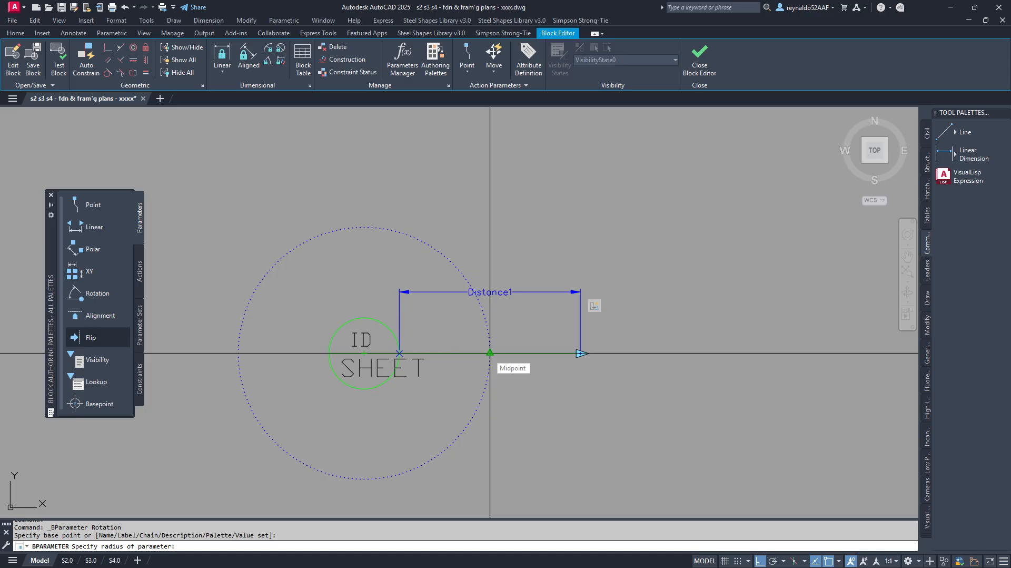
{"action": "left_click", "coordinate": [490, 353]}
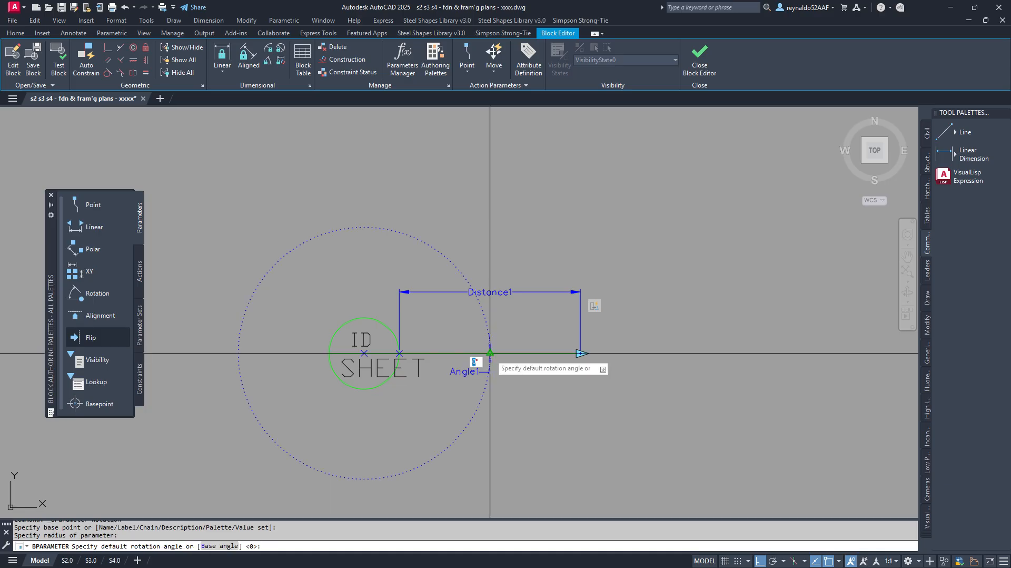
{"action": "left_click", "coordinate": [489, 353]}
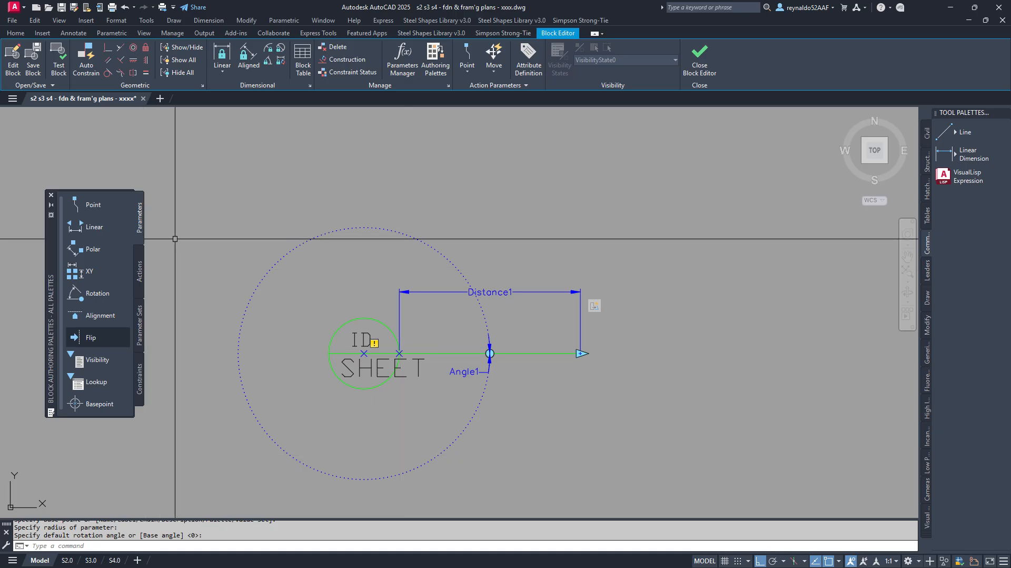
- Add a rotate action to the Angle1 rotation parameter, with the leader line and both parameters in its selection set
{"action": "left_click", "coordinate": [140, 271]}
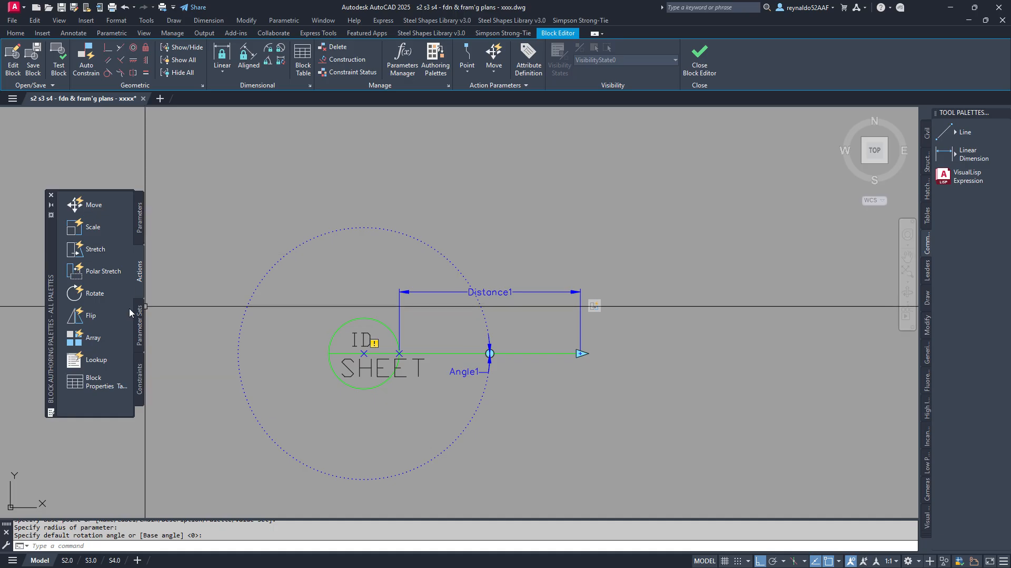
{"action": "left_click", "coordinate": [87, 293]}
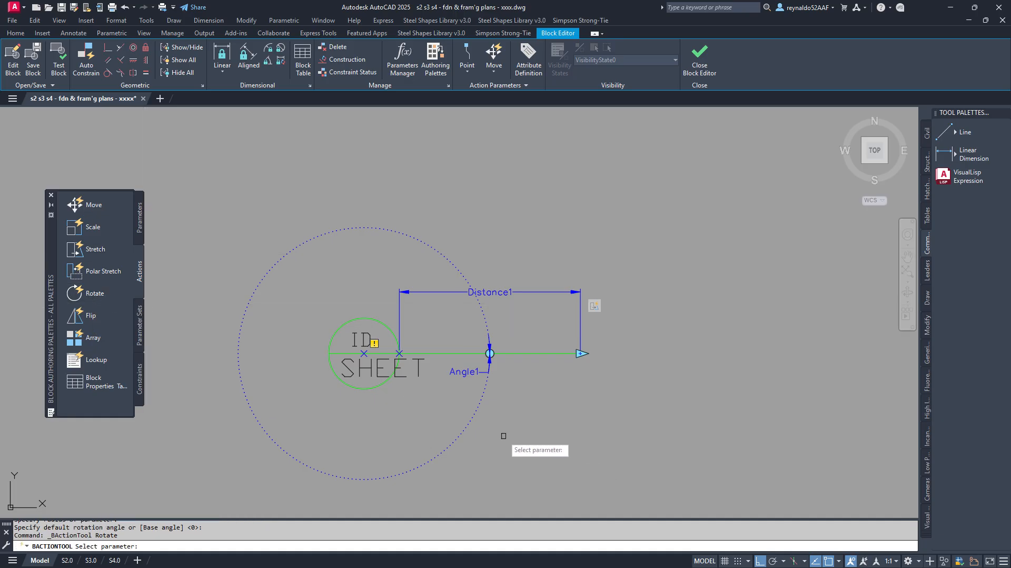
{"action": "left_click", "coordinate": [471, 419]}
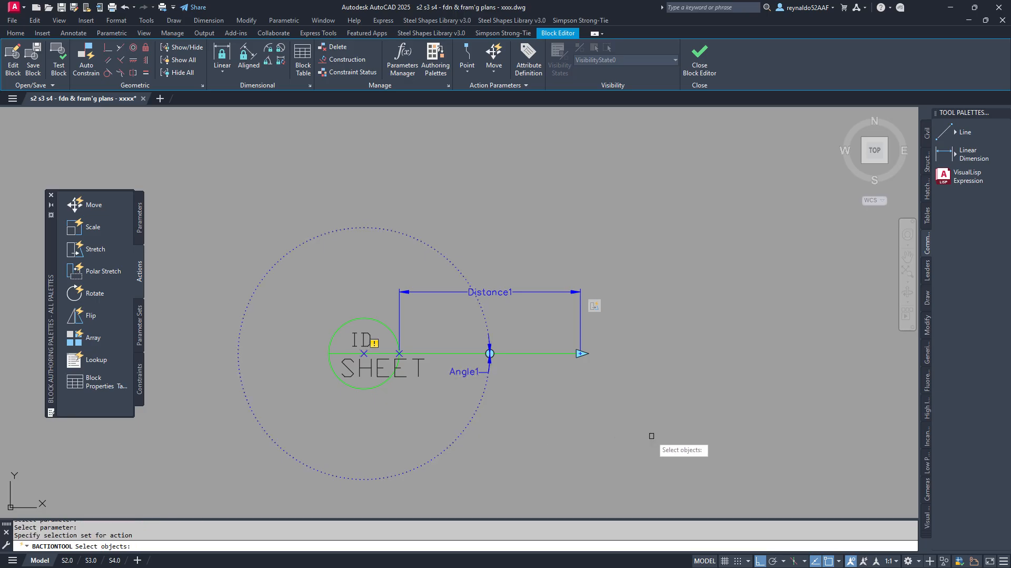
{"action": "left_click", "coordinate": [679, 442]}
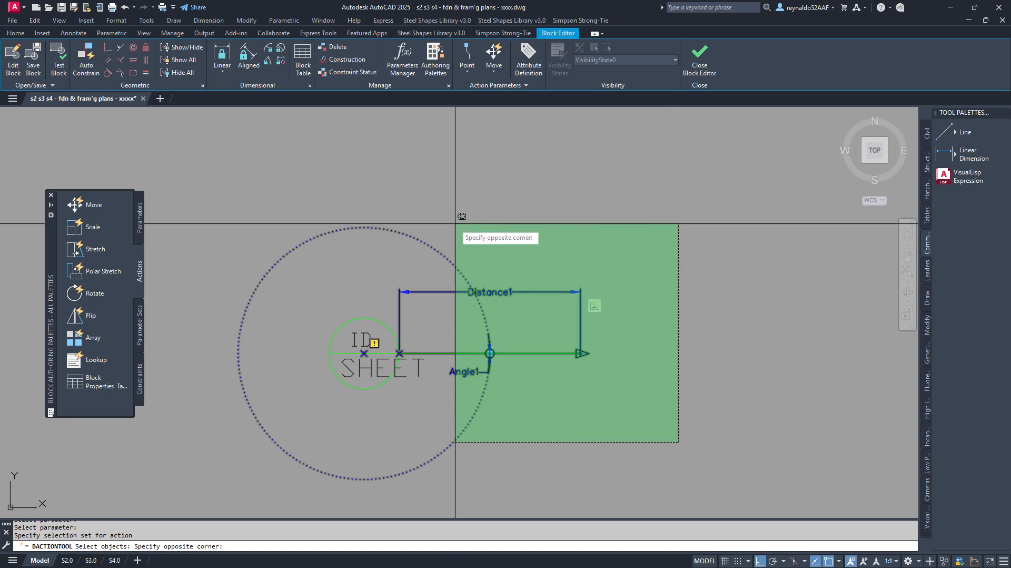
{"action": "left_click", "coordinate": [454, 224]}
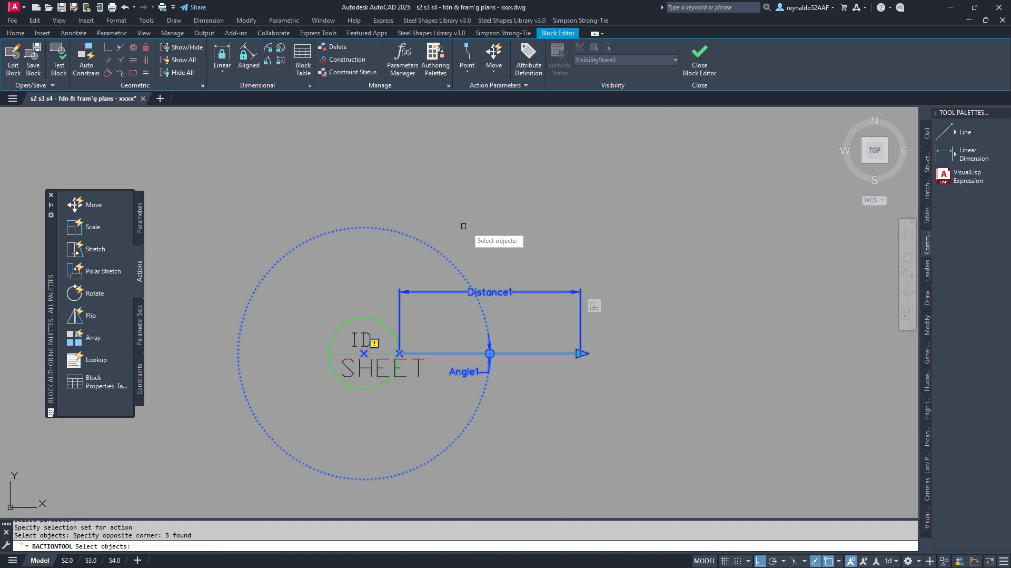
{"action": "left_click", "coordinate": [631, 440]}
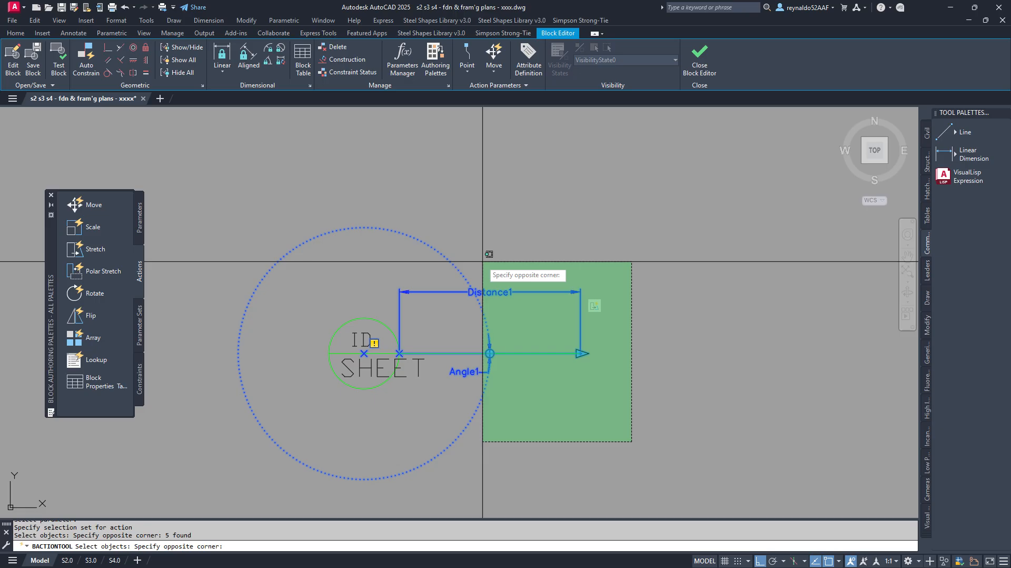
{"action": "left_click", "coordinate": [452, 240]}
{"action": "left_click", "coordinate": [610, 438]}
{"action": "left_click", "coordinate": [502, 247]}
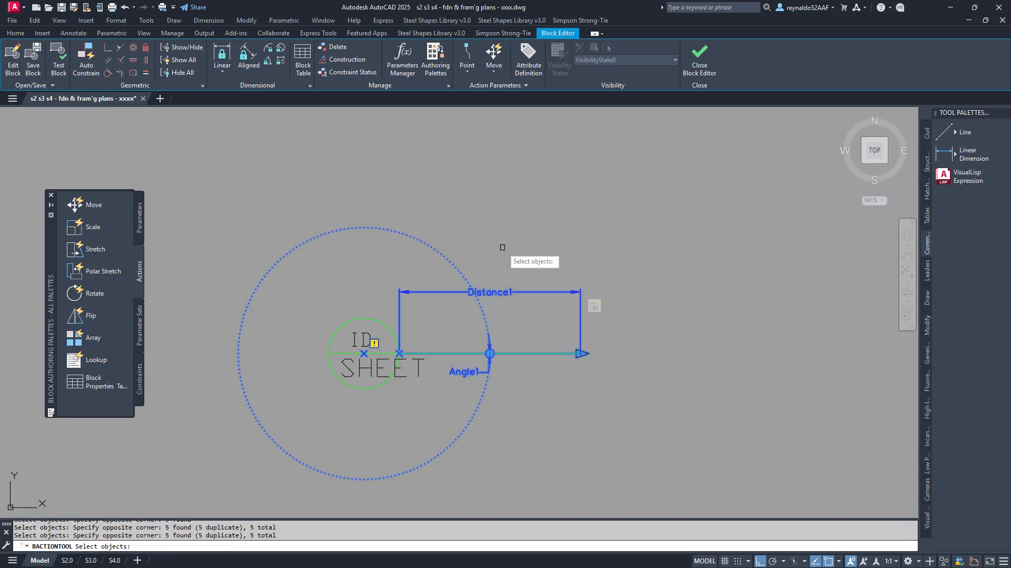
{"action": "left_click", "coordinate": [600, 422]}
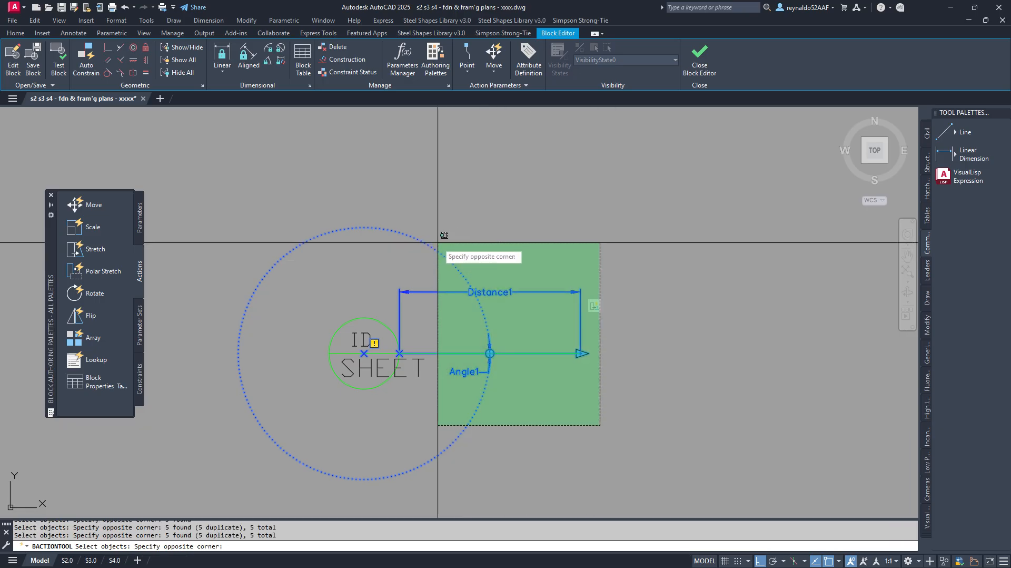
{"action": "left_click", "coordinate": [458, 237]}
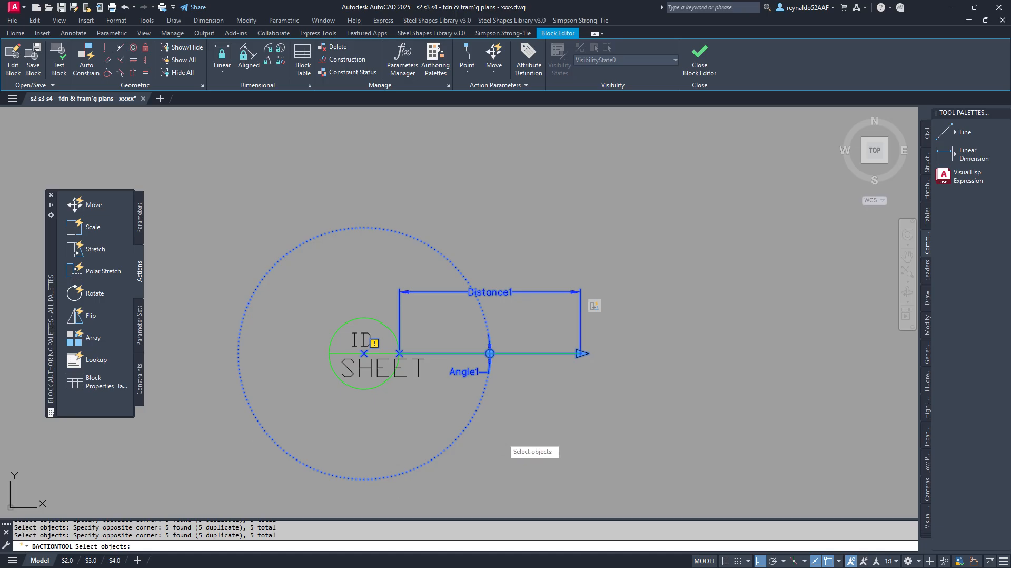
{"action": "key", "text": "Return"}
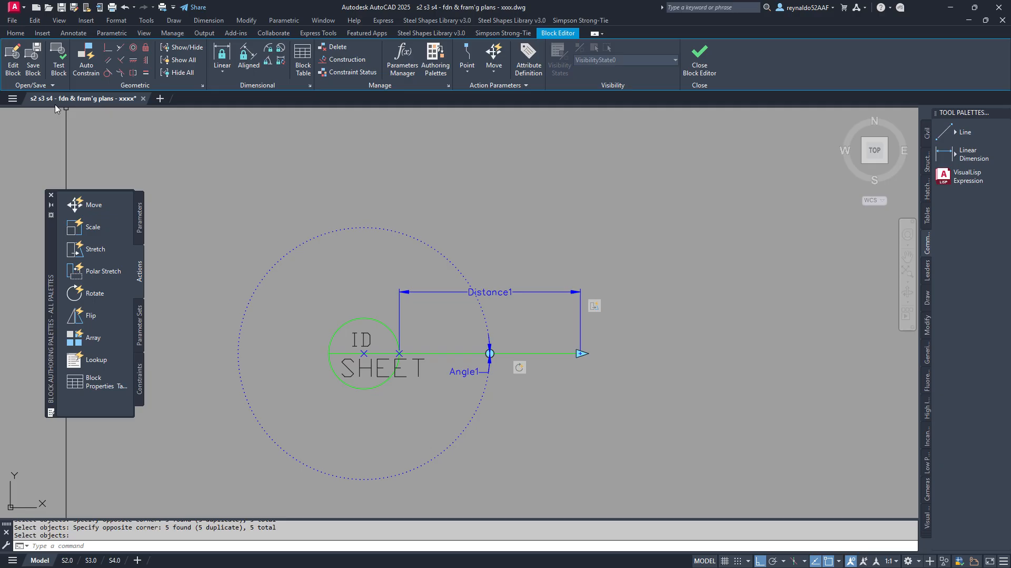
- Test the block by trying the rotation grip at the leader's midpoint and its end grip, and close the test window
{"action": "left_click", "coordinate": [58, 67]}
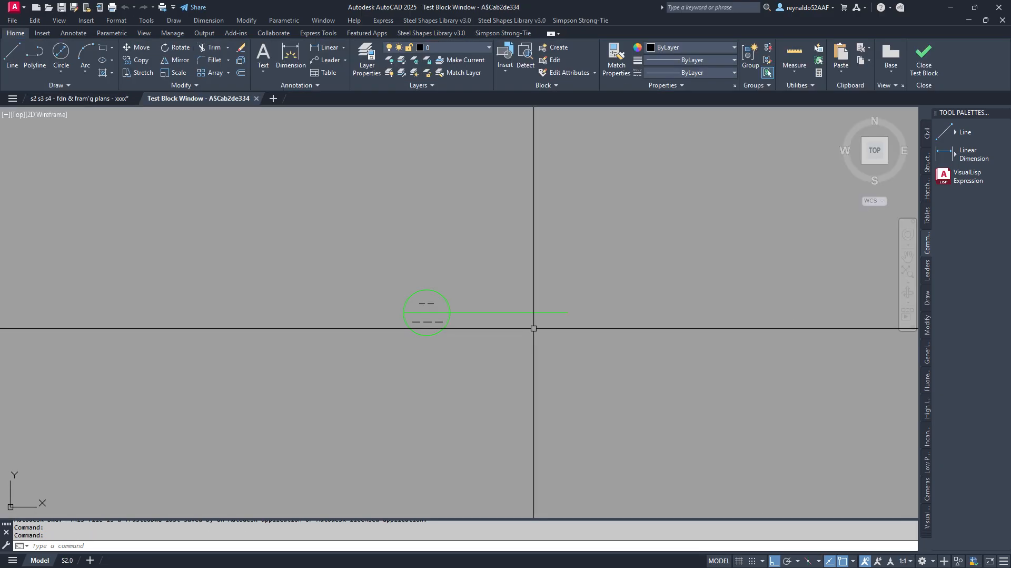
{"action": "left_click", "coordinate": [525, 325]}
{"action": "left_click", "coordinate": [516, 297]}
{"action": "left_click", "coordinate": [503, 304]}
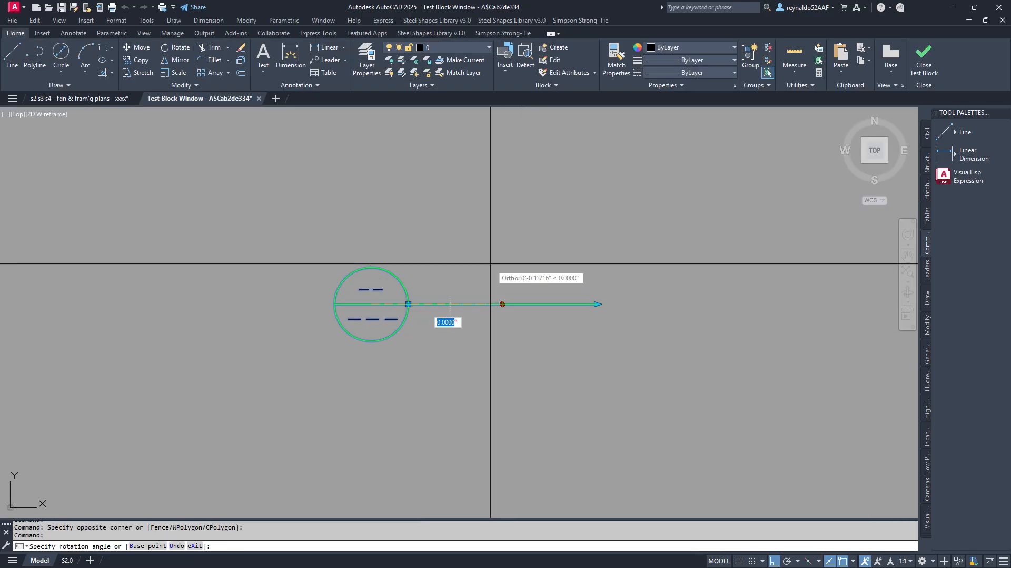
{"action": "key", "text": "Escape"}
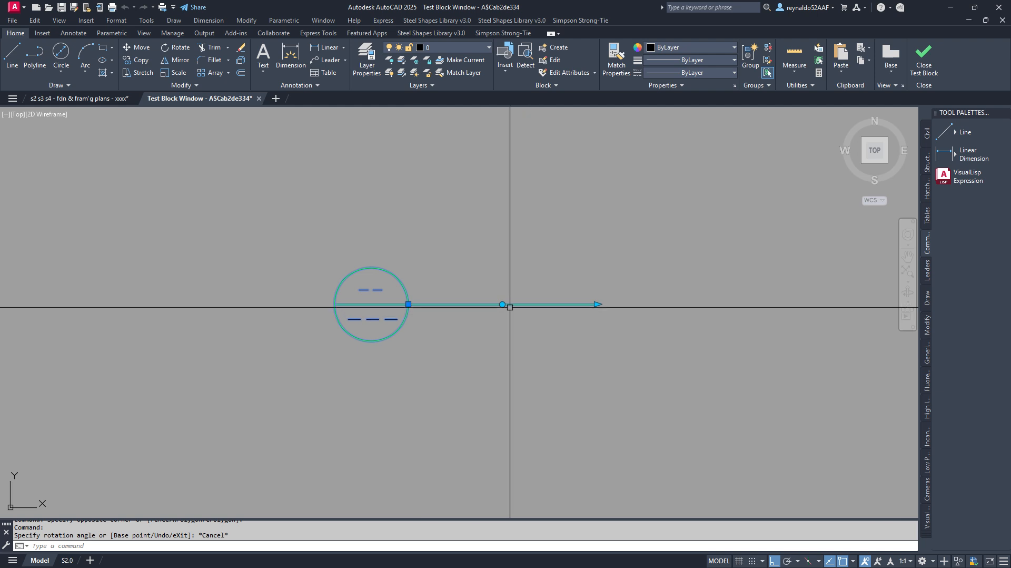
{"action": "left_click", "coordinate": [502, 304]}
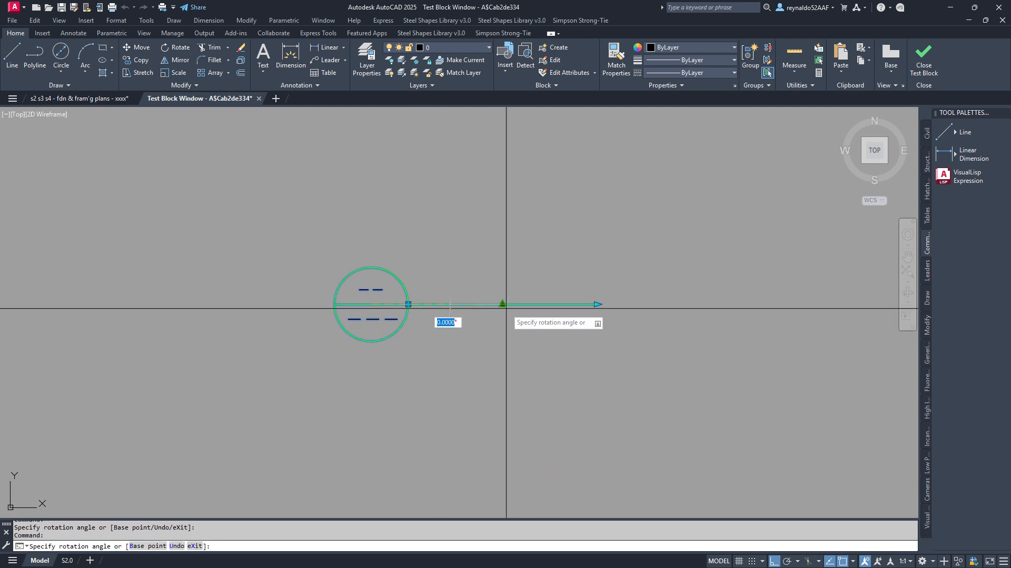
{"action": "key", "text": "Escape"}
{"action": "left_click", "coordinate": [577, 302]}
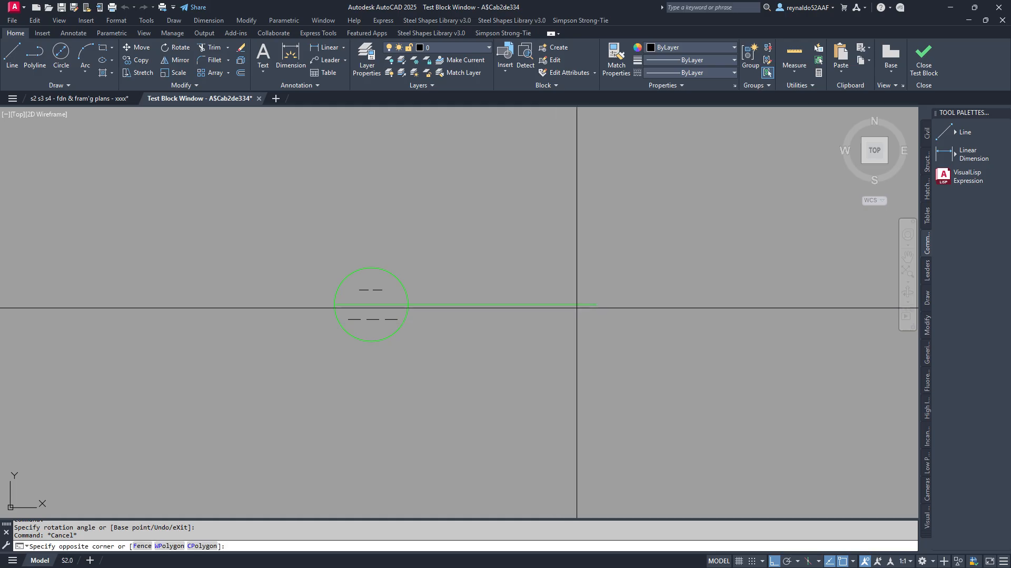
{"action": "left_click", "coordinate": [598, 304]}
{"action": "key", "text": "Escape"}
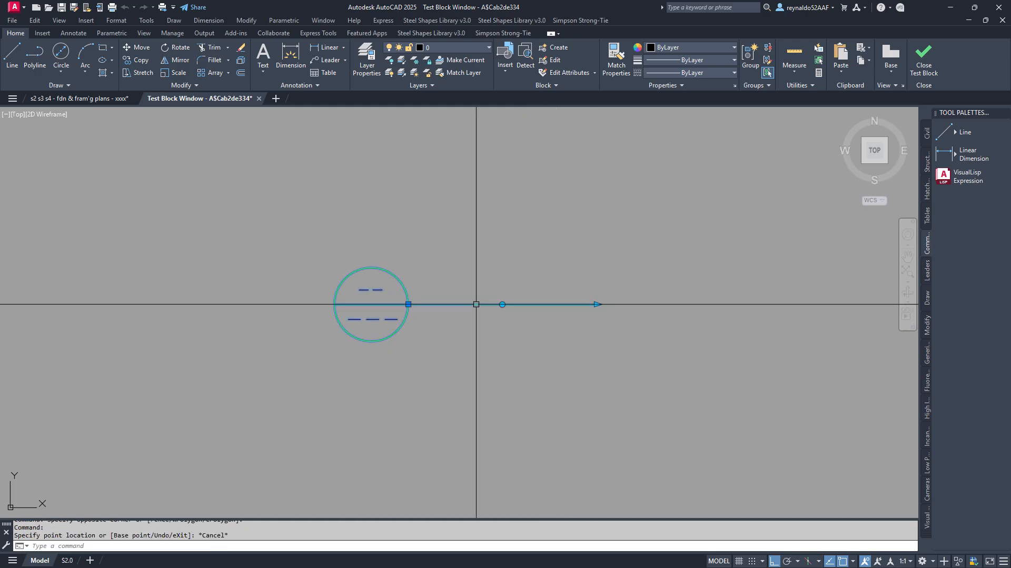
{"action": "left_click", "coordinate": [502, 304]}
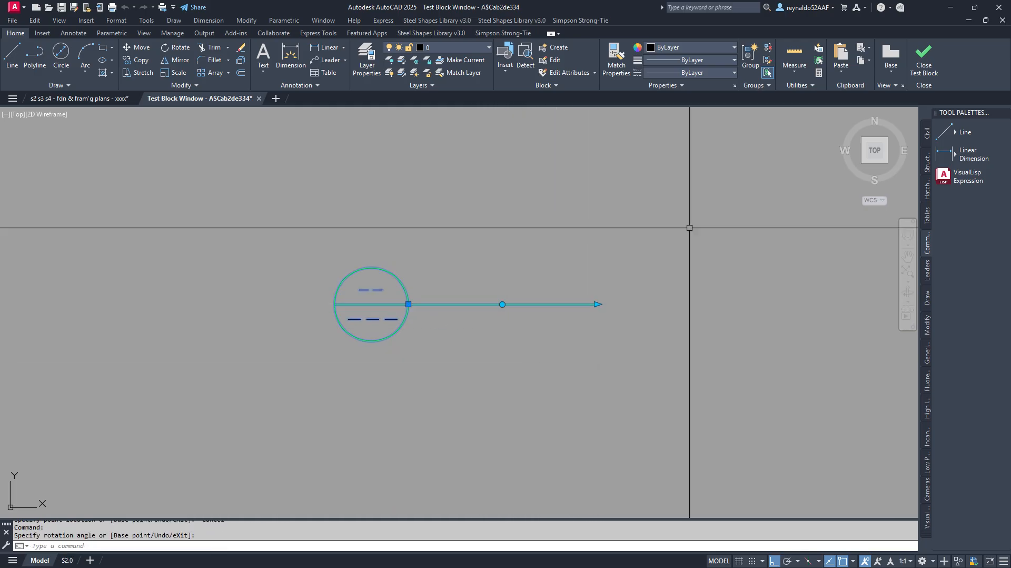
{"action": "left_click", "coordinate": [923, 77]}
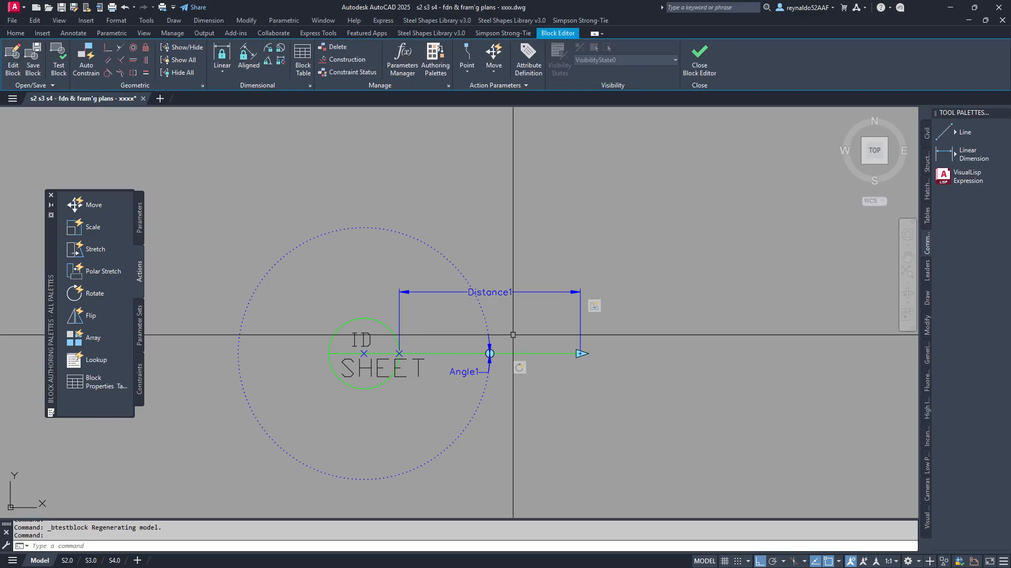
- Delete the Angle1 rotation parameter together with its rotate action
{"action": "left_click", "coordinate": [498, 325]}
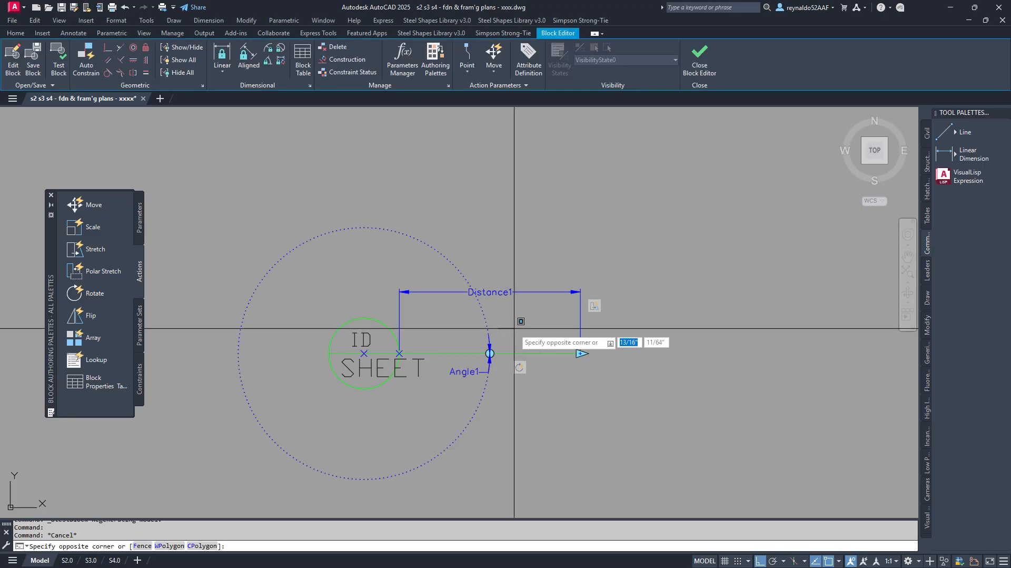
{"action": "key", "text": "Escape"}
{"action": "left_click", "coordinate": [355, 269]}
{"action": "left_click", "coordinate": [313, 228]}
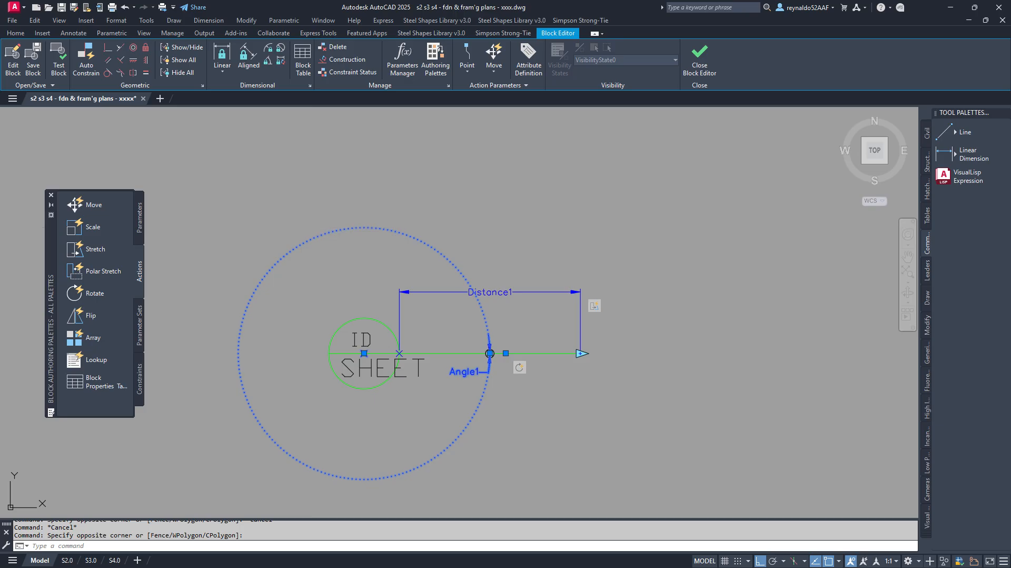
{"action": "key", "text": "Delete"}
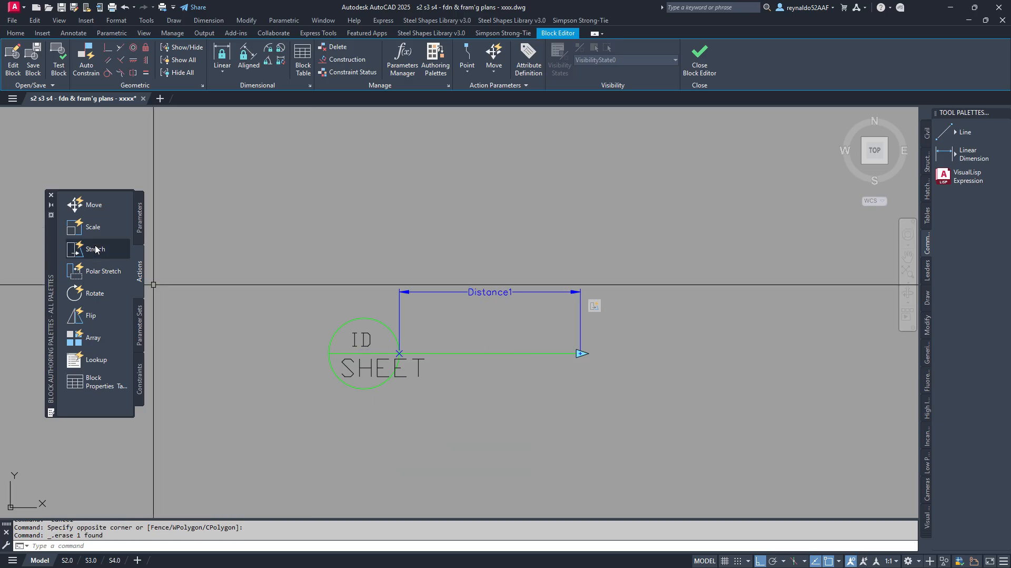
- Add a rotation parameter centred on the tag's circle, with its radius to the leader line's midpoint and a default angle of 360
{"action": "left_click", "coordinate": [139, 219]}
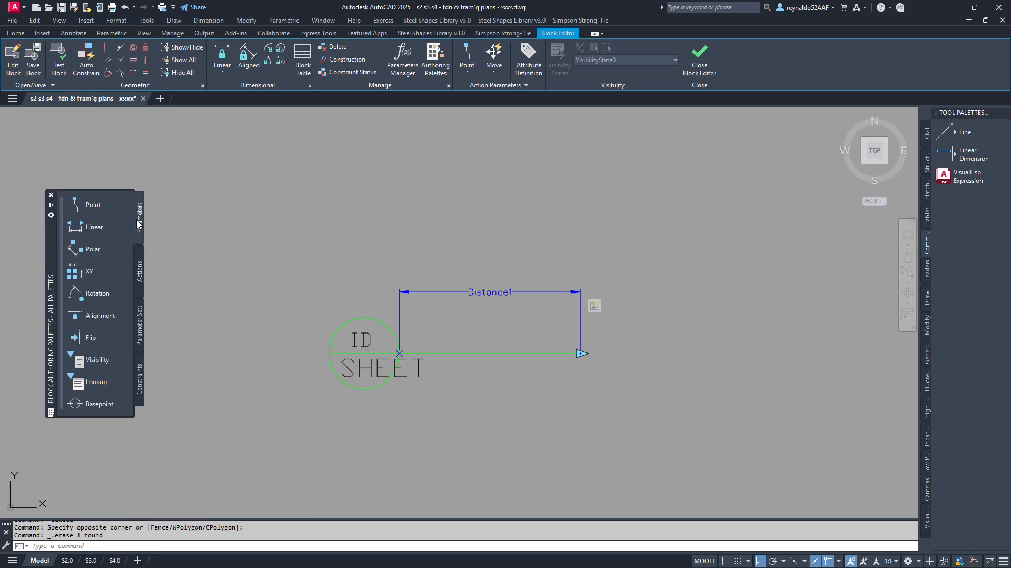
{"action": "left_click", "coordinate": [90, 290]}
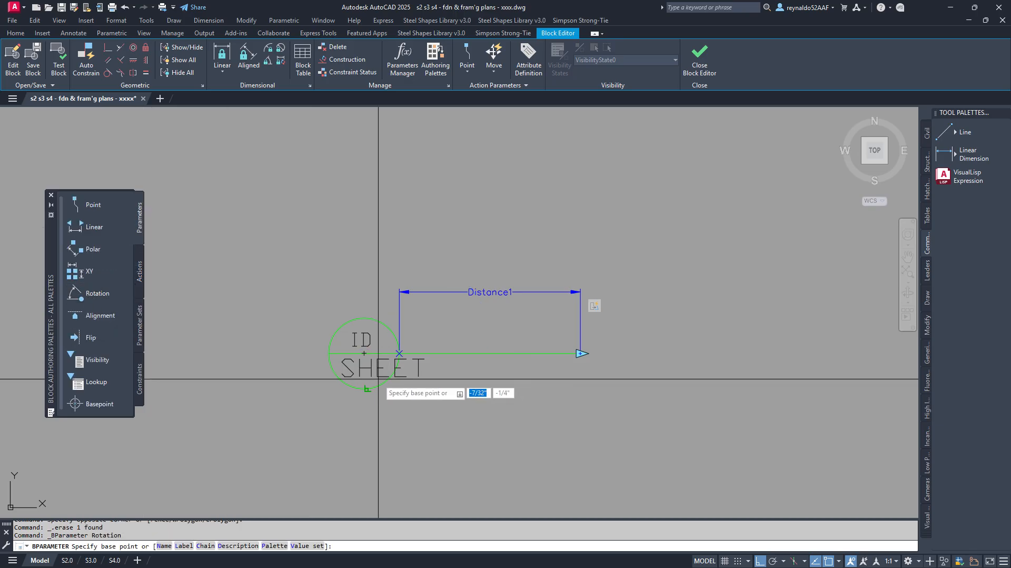
{"action": "left_click", "coordinate": [364, 353]}
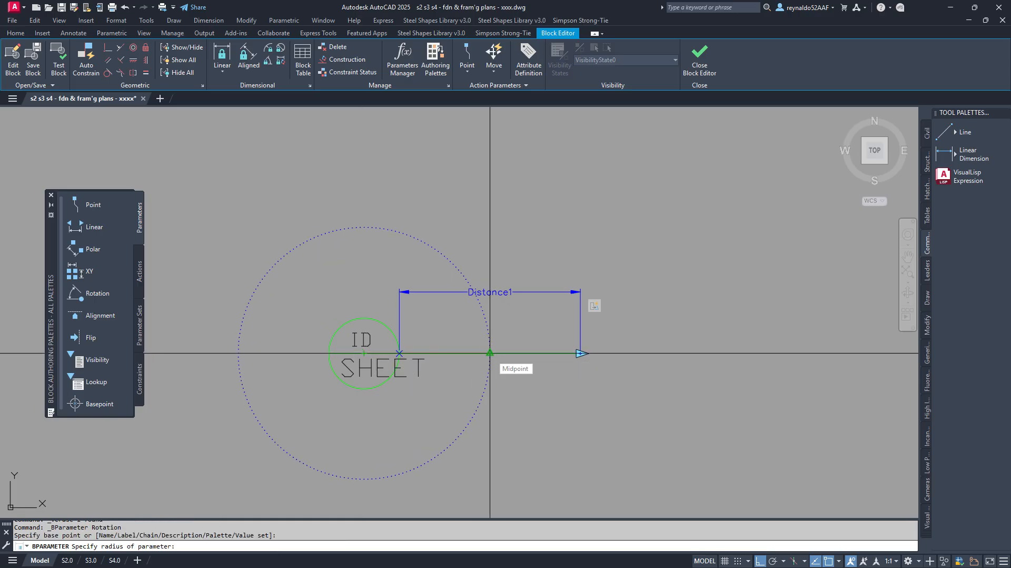
{"action": "left_click", "coordinate": [489, 352]}
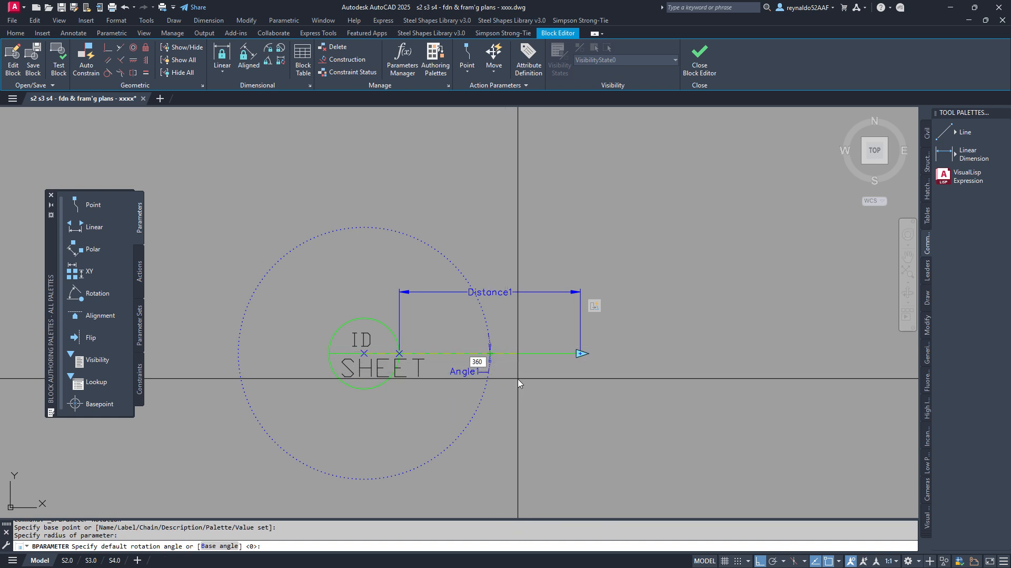
{"action": "key", "text": "Return"}
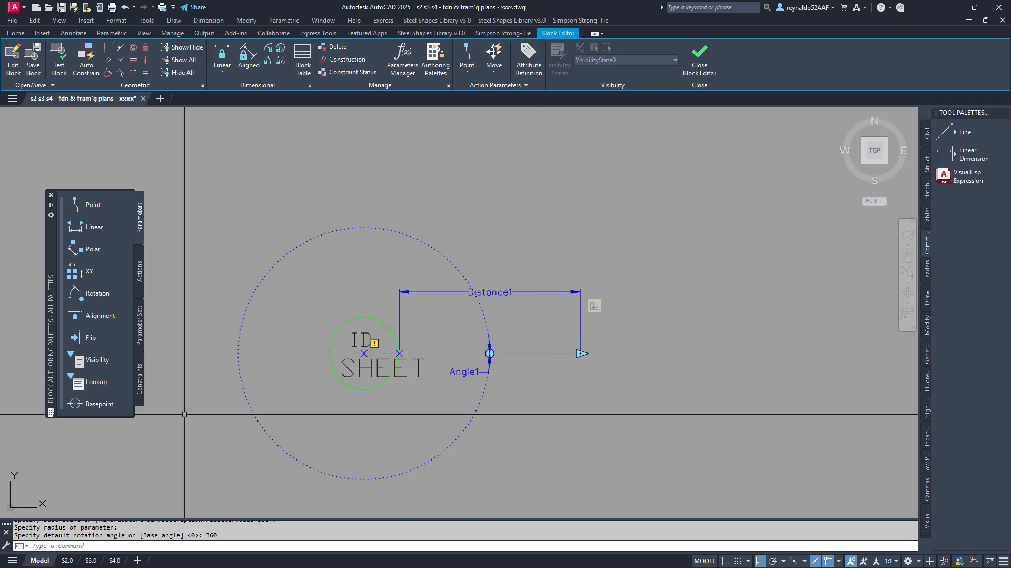
- Add a rotate action to the Angle1 rotation parameter, with the leader line and both parameters in its selection set
{"action": "left_click", "coordinate": [140, 271]}
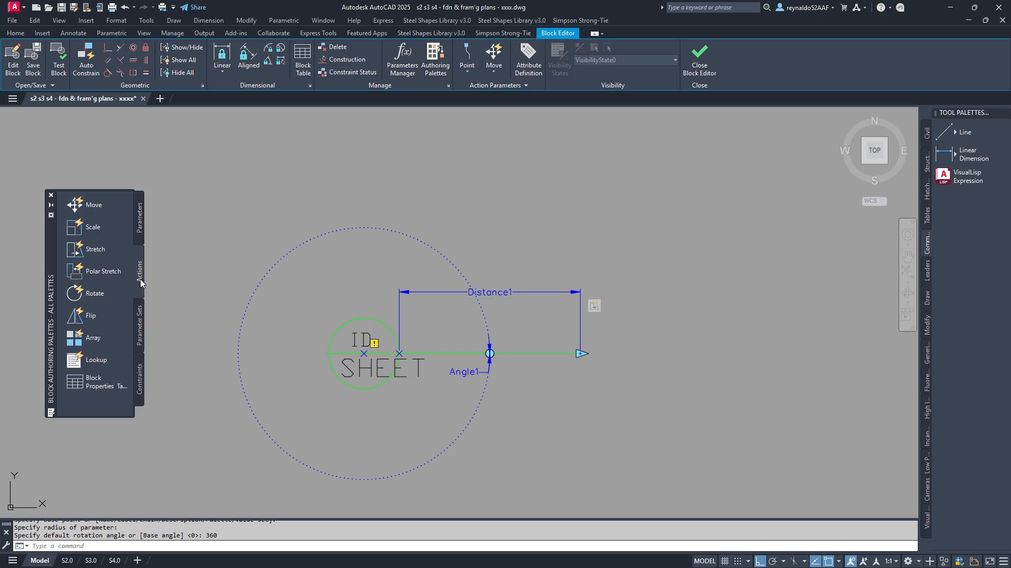
{"action": "left_click", "coordinate": [98, 296]}
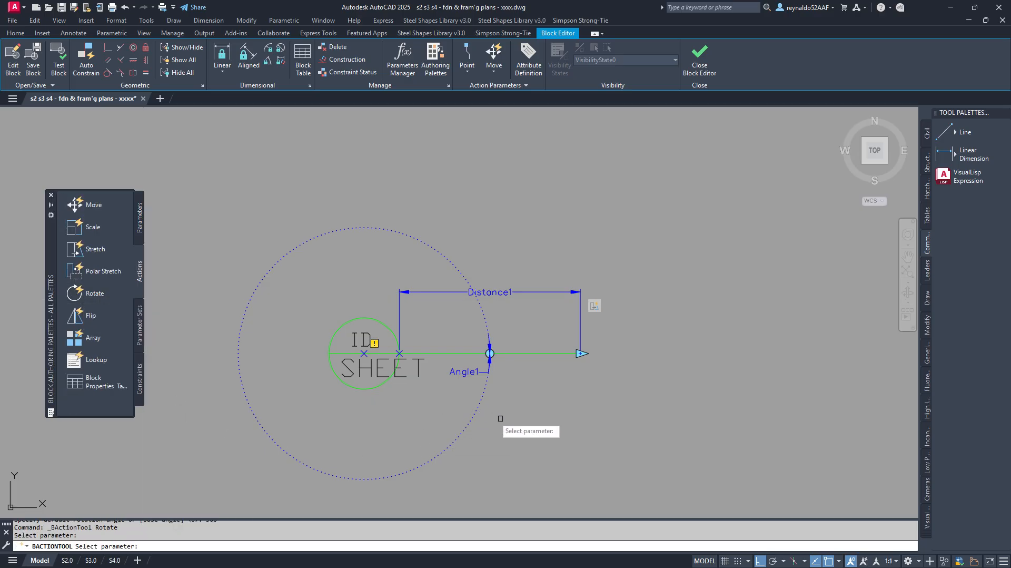
{"action": "left_click", "coordinate": [455, 406]}
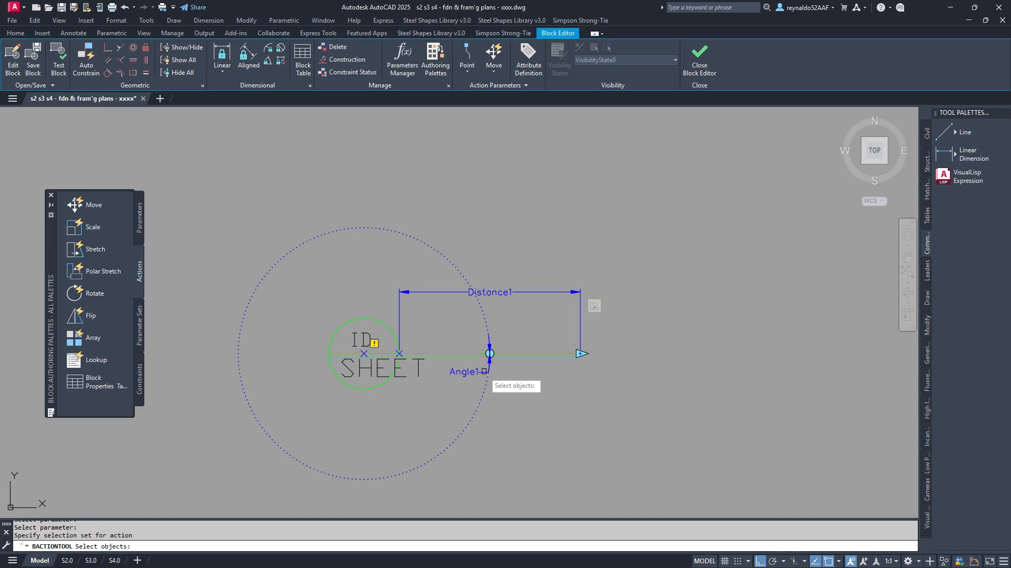
{"action": "left_click", "coordinate": [697, 431]}
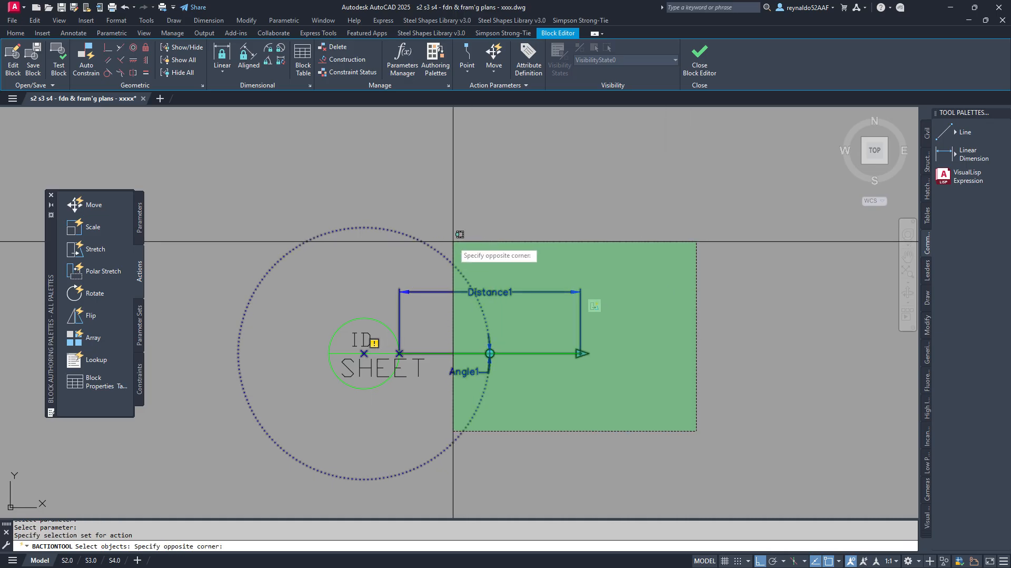
{"action": "left_click", "coordinate": [428, 220]}
{"action": "left_click", "coordinate": [621, 402]}
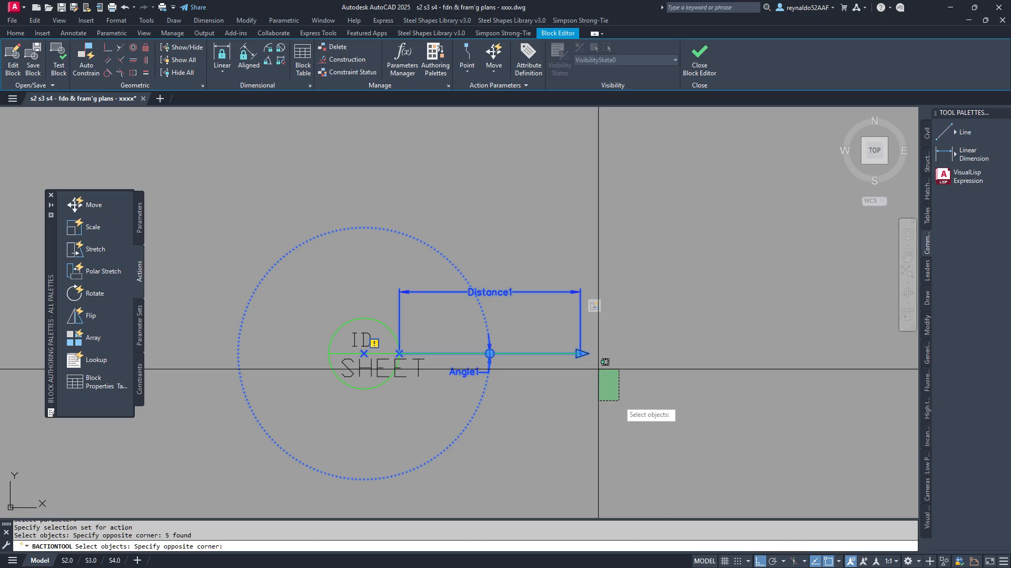
{"action": "left_click", "coordinate": [454, 235]}
{"action": "key", "text": "Return"}
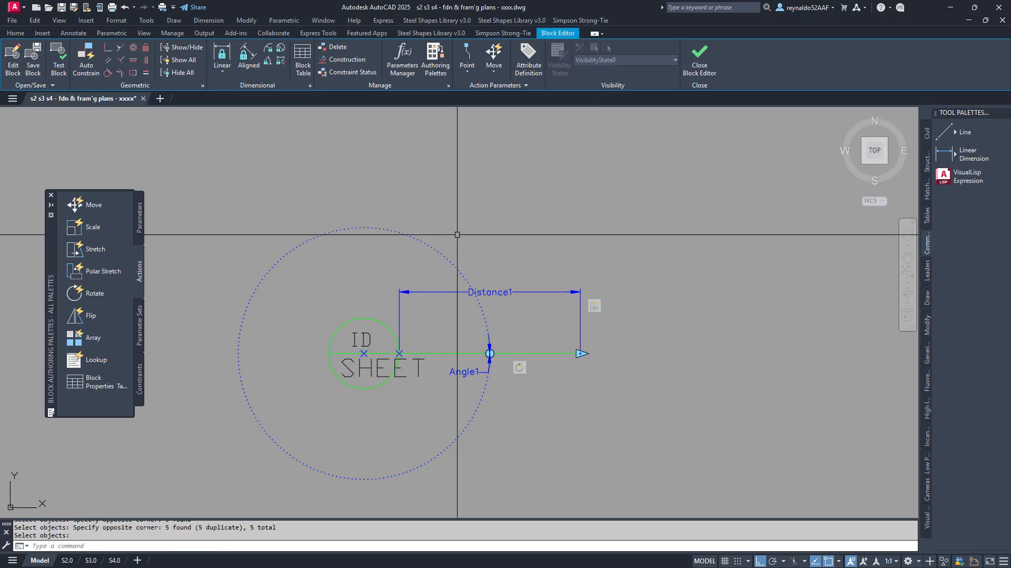
- Open the block in a test window and try rotating the leader line with its midpoint grip
{"action": "left_click", "coordinate": [59, 62]}
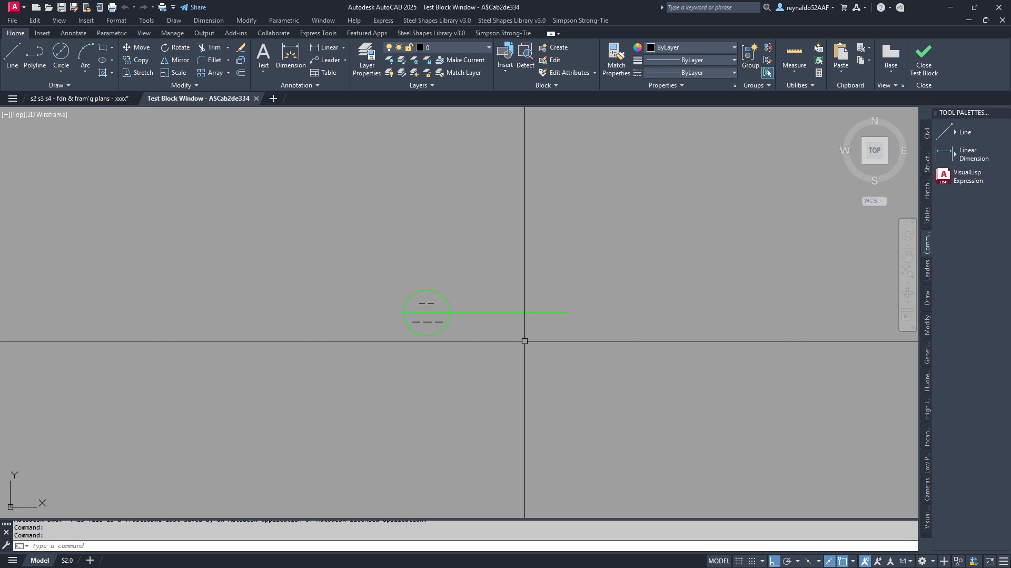
{"action": "left_click", "coordinate": [524, 340]}
{"action": "left_click", "coordinate": [512, 295]}
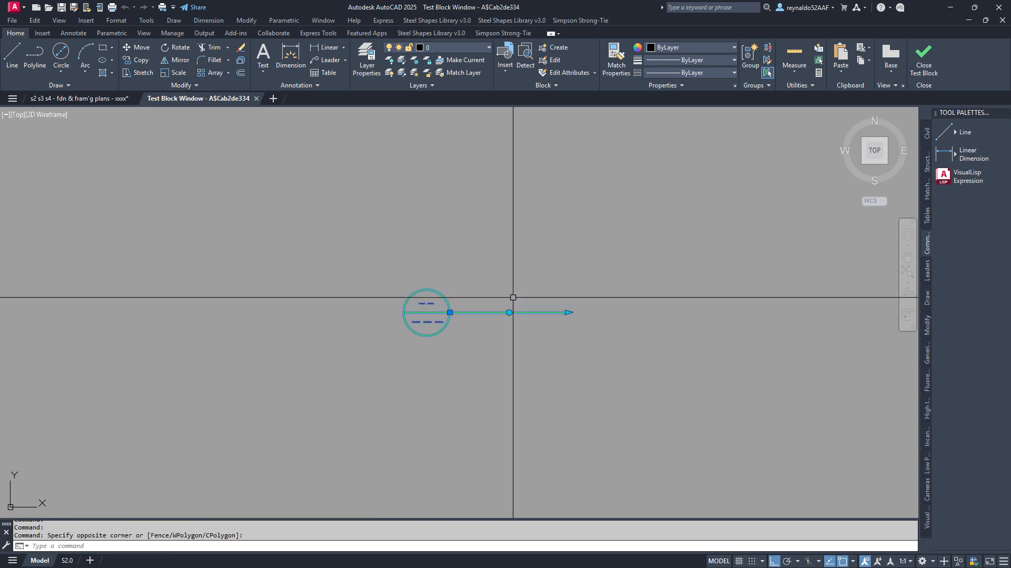
{"action": "left_click", "coordinate": [509, 312]}
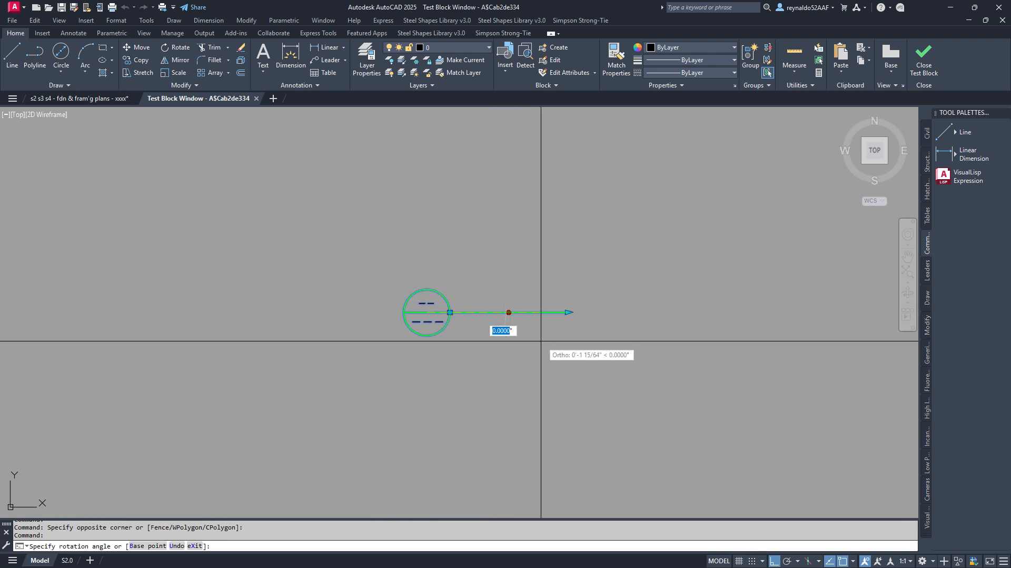
{"action": "scroll", "coordinate": [585, 307], "scroll_direction": "up", "scroll_amount": 4}
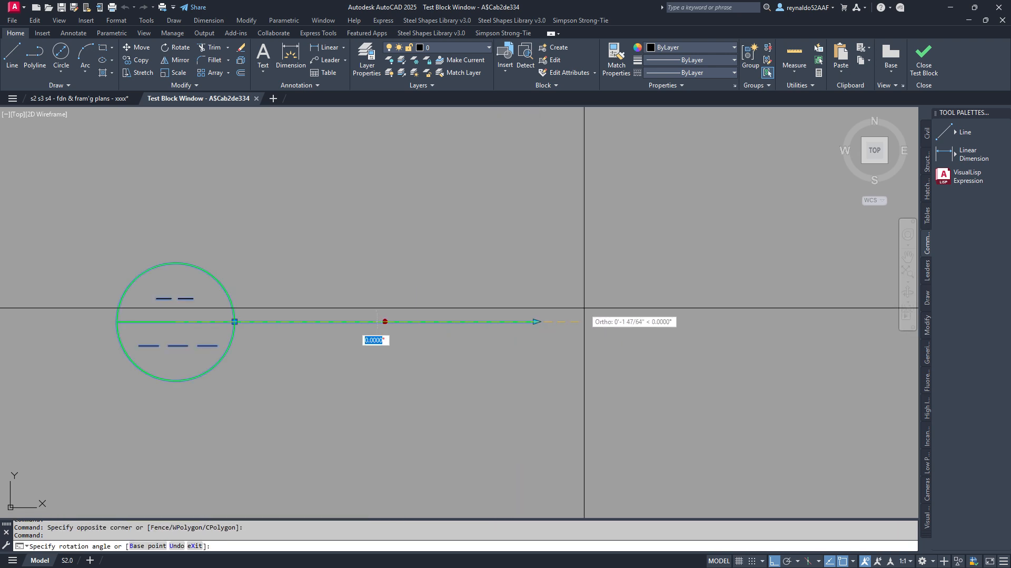
{"action": "key", "text": "Escape"}
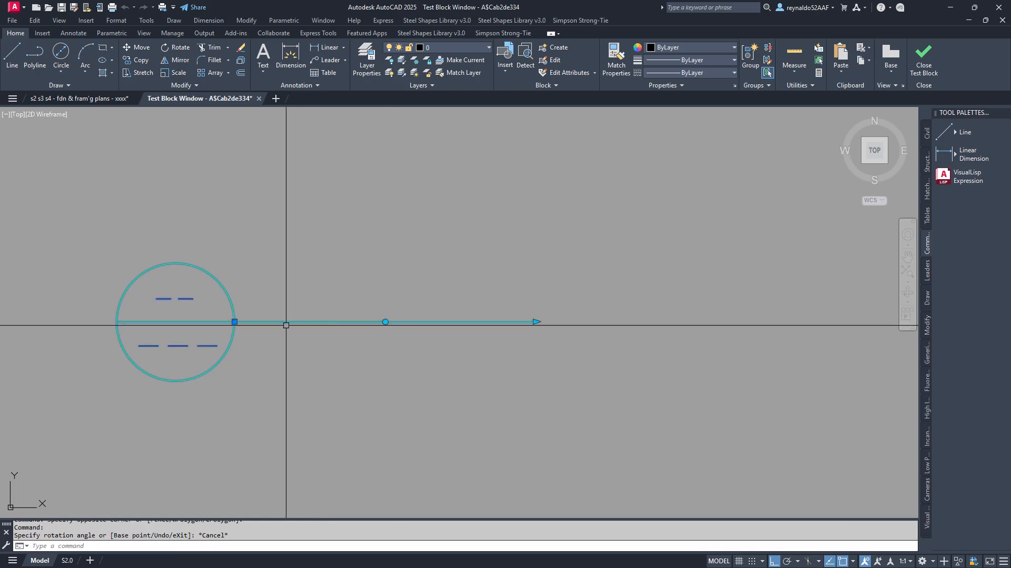
- Try the tag's insertion grip, the leader's end grip and its rotation grip, and close the test window
{"action": "left_click", "coordinate": [235, 322]}
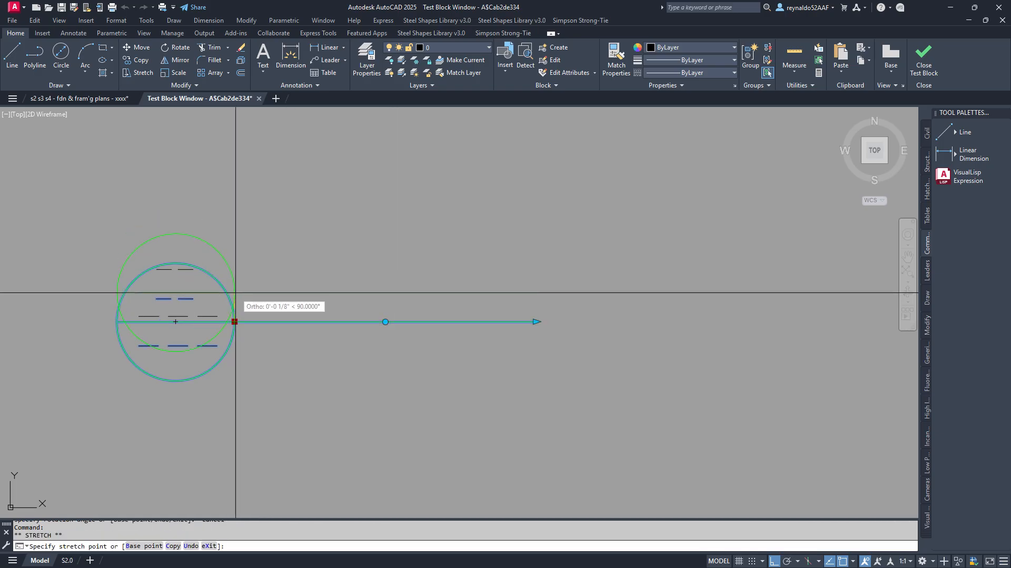
{"action": "key", "text": "Escape"}
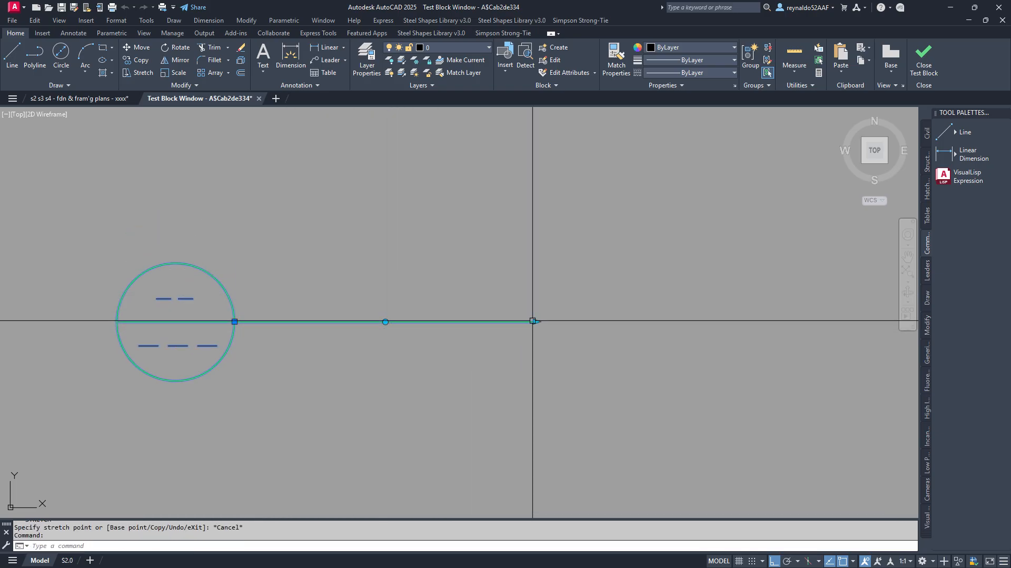
{"action": "left_click", "coordinate": [535, 321]}
{"action": "key", "text": "Escape"}
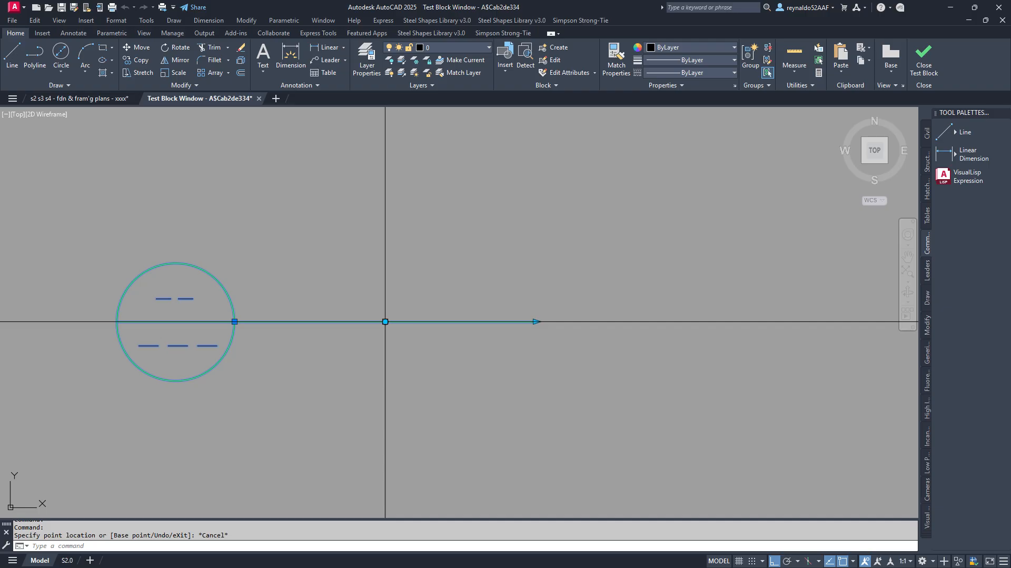
{"action": "left_click", "coordinate": [385, 322]}
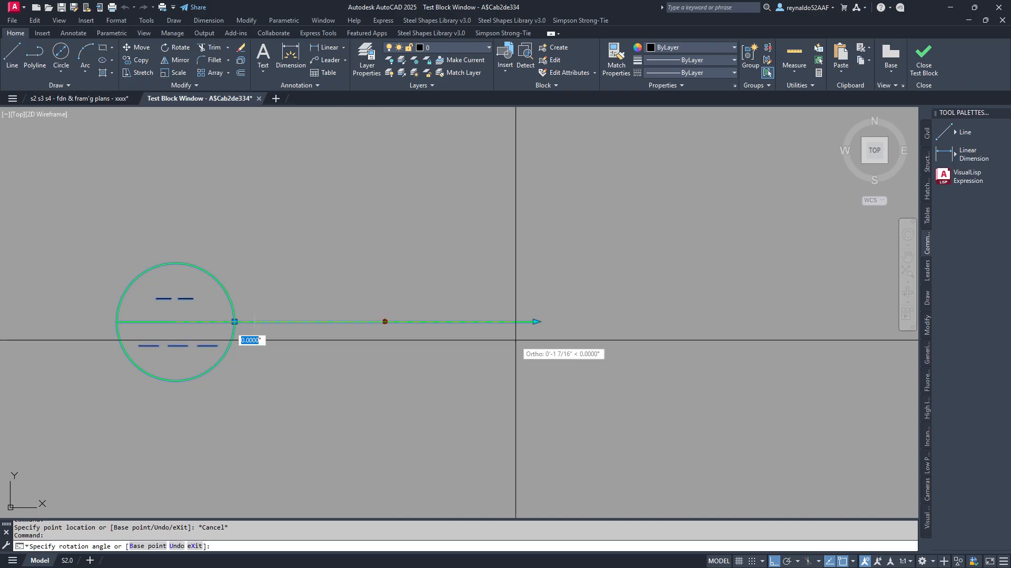
{"action": "key", "text": "Escape"}
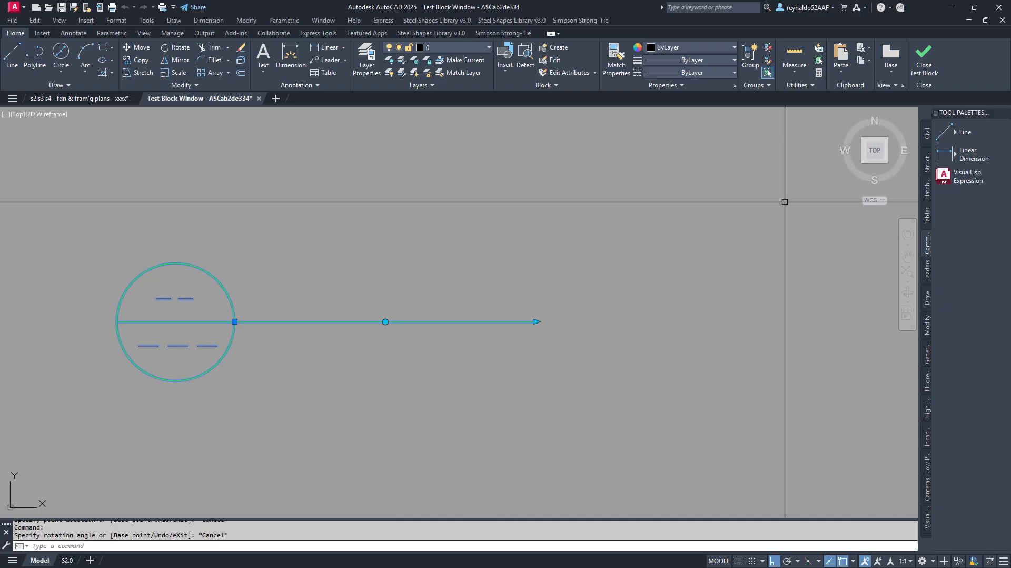
{"action": "left_click", "coordinate": [924, 70]}
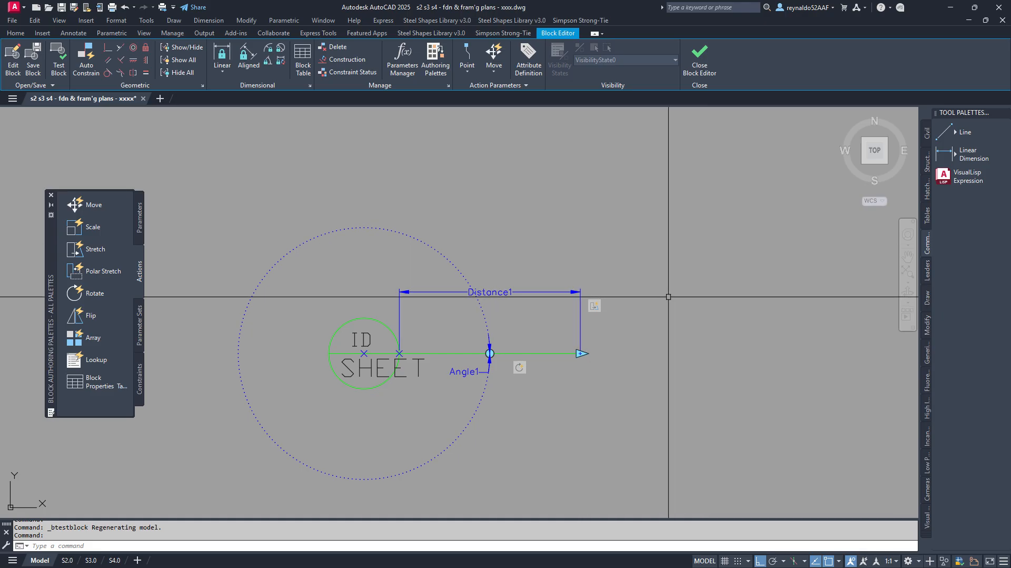
- Delete the Angle1 rotation parameter together with its rotate action
{"action": "left_click", "coordinate": [501, 438]}
{"action": "left_click", "coordinate": [506, 451]}
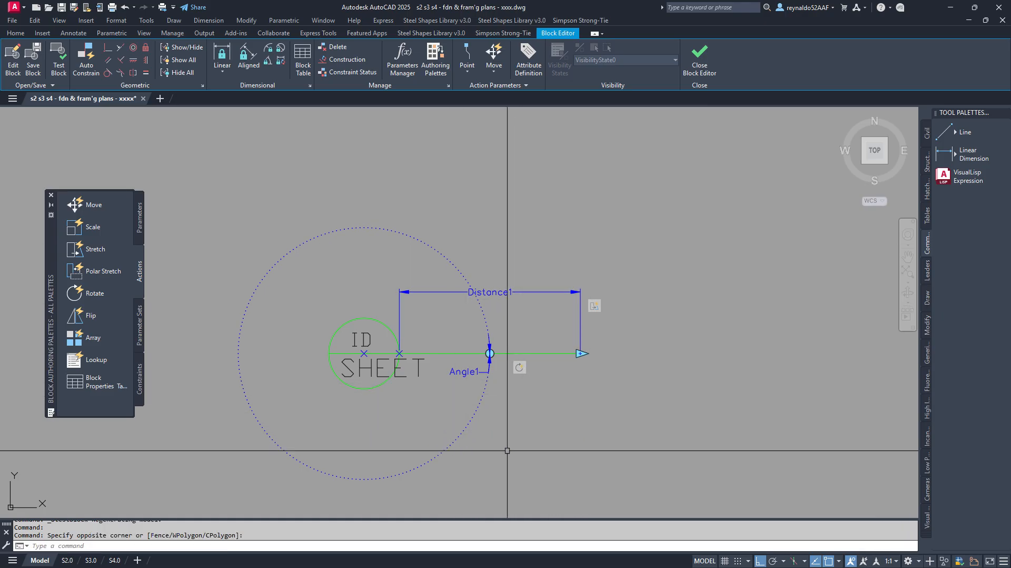
{"action": "left_click", "coordinate": [512, 451]}
{"action": "left_click", "coordinate": [460, 437]}
{"action": "left_click", "coordinate": [513, 452]}
{"action": "left_click", "coordinate": [423, 420]}
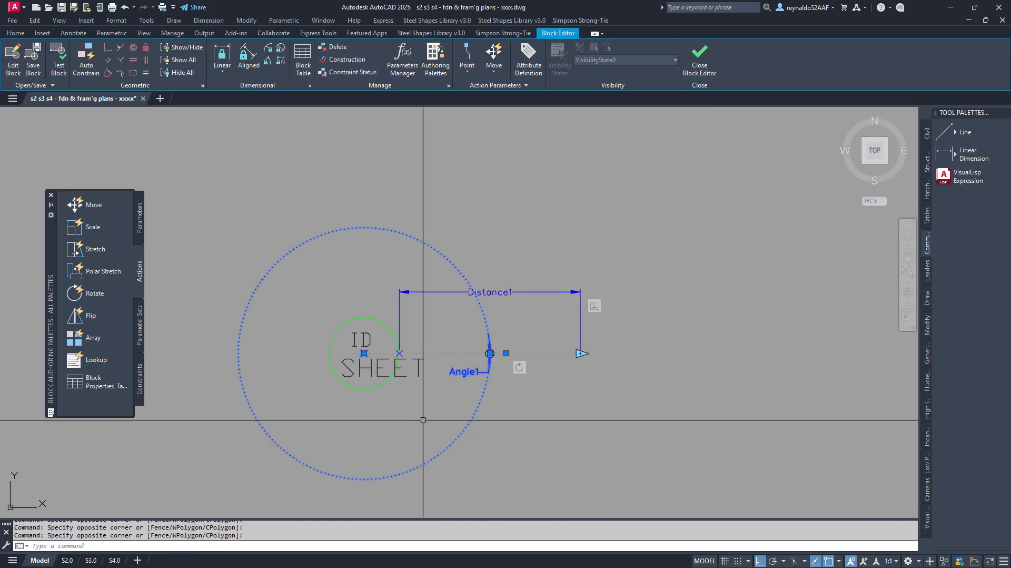
{"action": "key", "text": "Delete"}
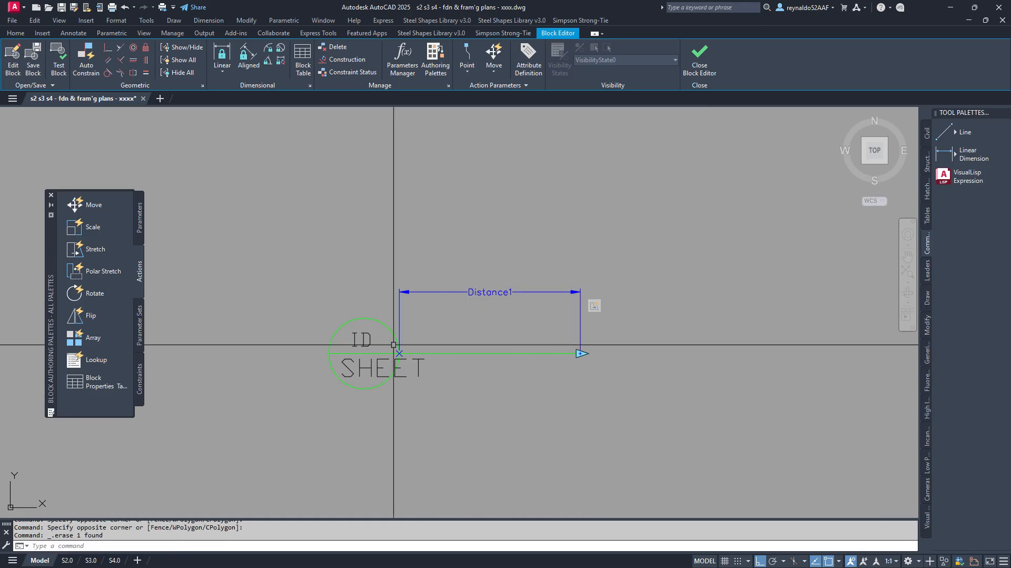
- Add a rotation parameter centred on the tag's circle, with its radius to the leader line's midpoint and a default angle of 360
{"action": "left_click", "coordinate": [141, 226]}
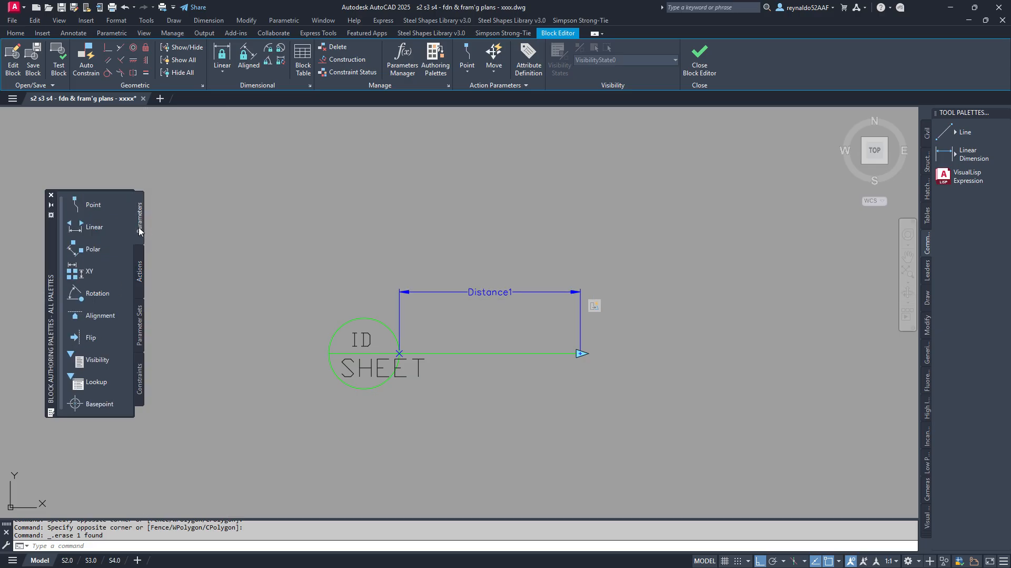
{"action": "left_click", "coordinate": [95, 294]}
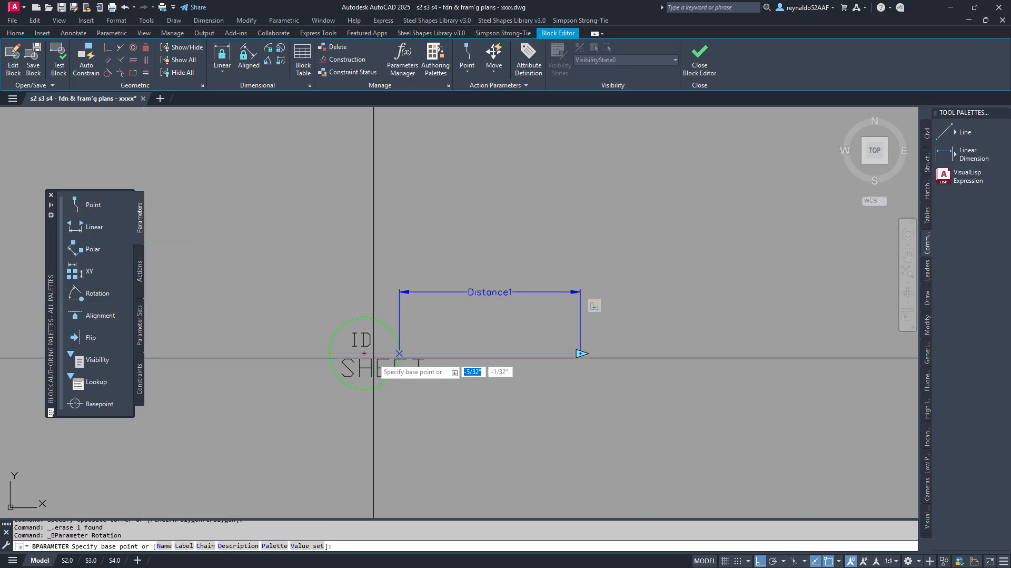
{"action": "left_click", "coordinate": [364, 353]}
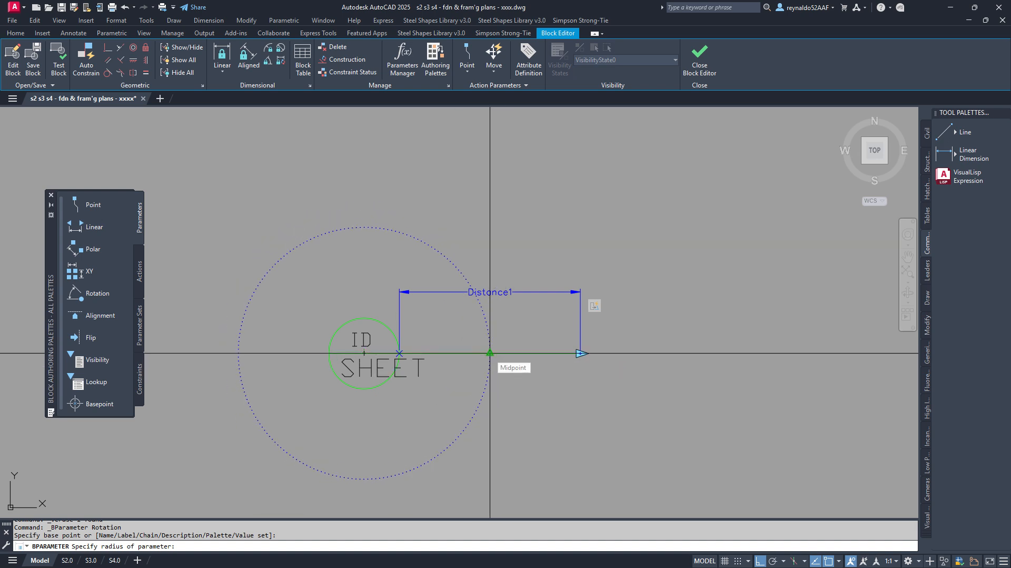
{"action": "left_click", "coordinate": [490, 353]}
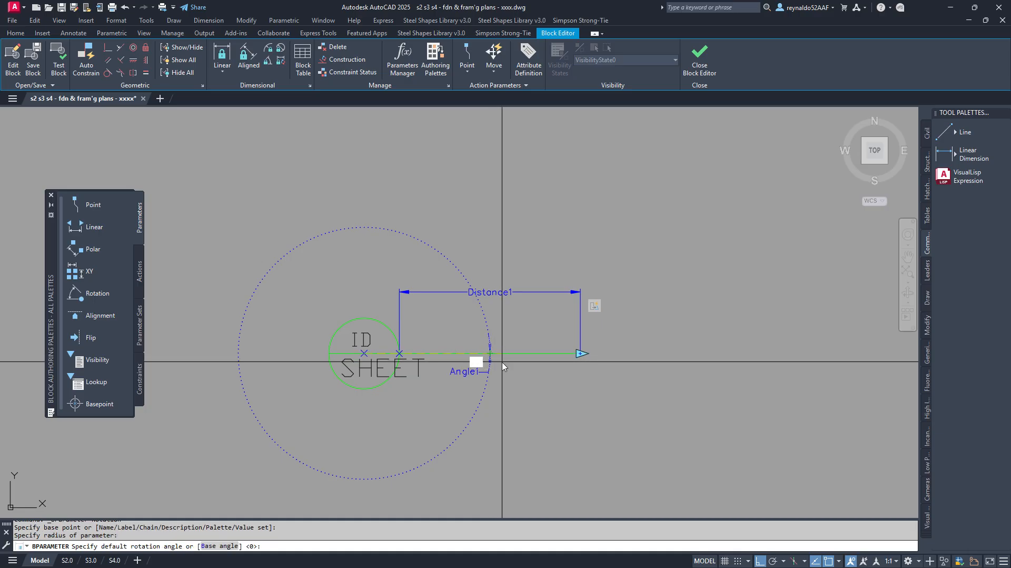
{"action": "left_click", "coordinate": [502, 362]}
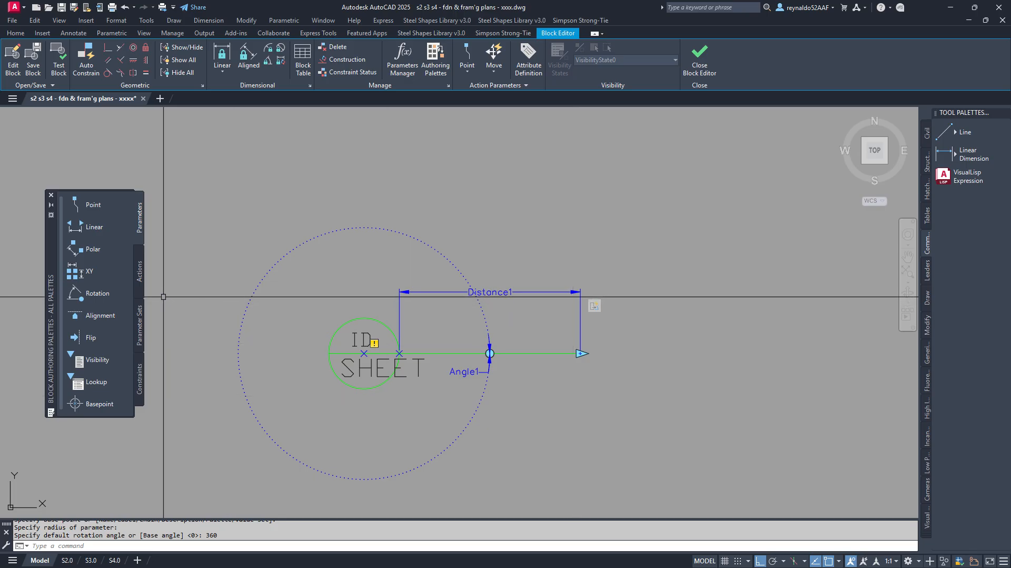
- Attach a rotate action to the Angle1 parameter, selecting the leader line, the Distance1 parameter and the Angle1 parameter as its objects
{"action": "left_click", "coordinate": [141, 278]}
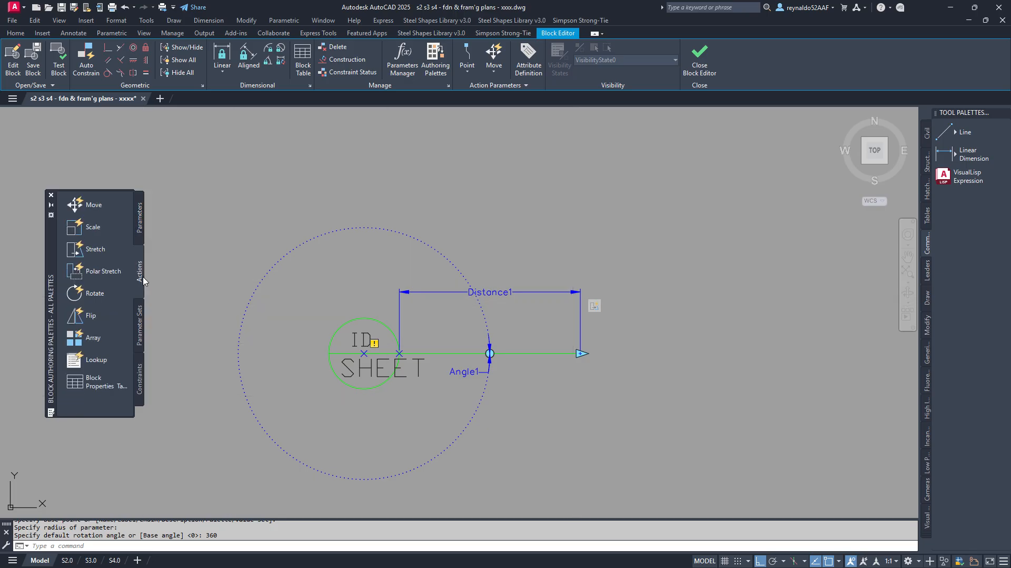
{"action": "left_click", "coordinate": [82, 294]}
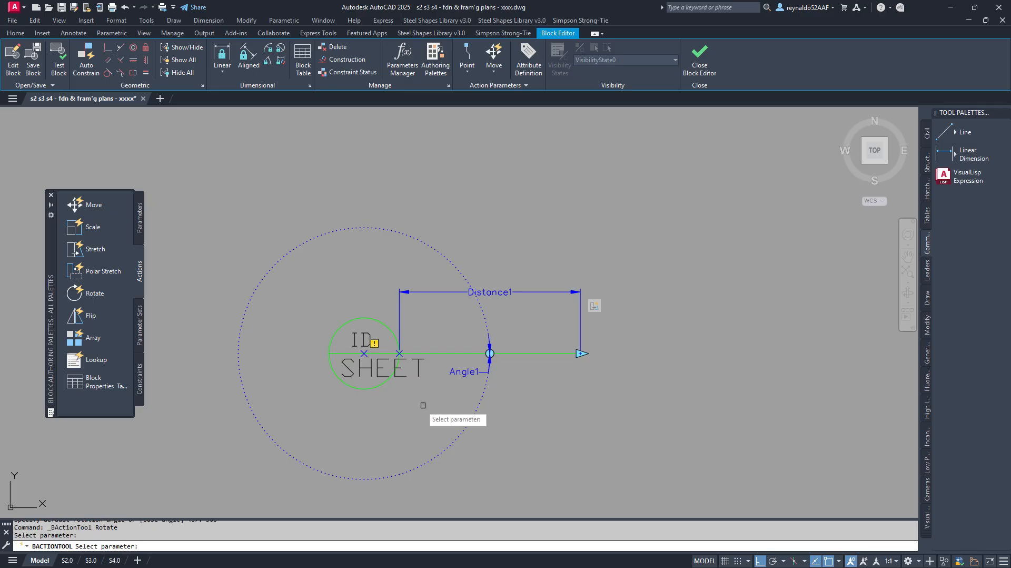
{"action": "left_click", "coordinate": [489, 366]}
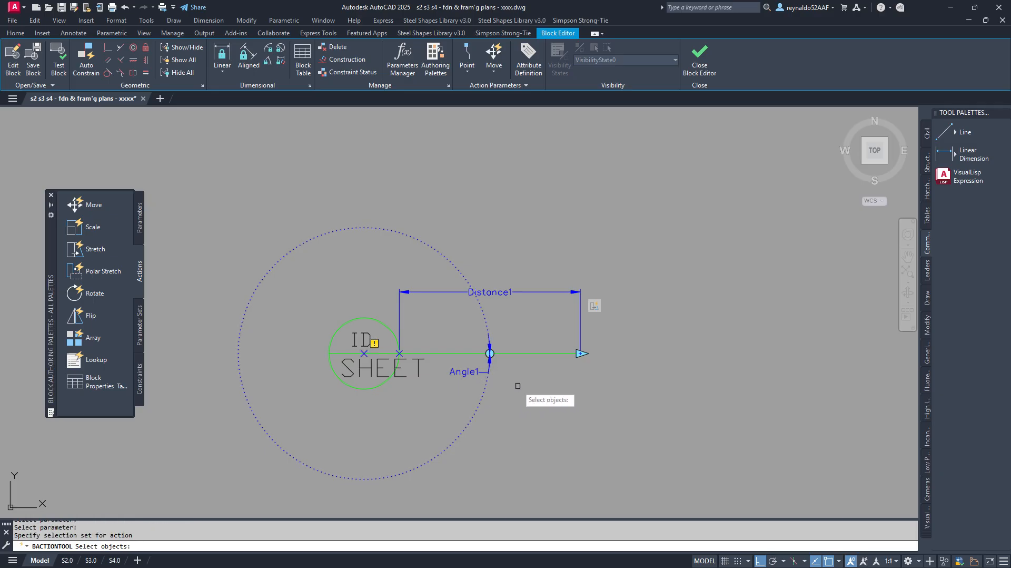
{"action": "left_click", "coordinate": [665, 413]}
{"action": "left_click", "coordinate": [401, 266]}
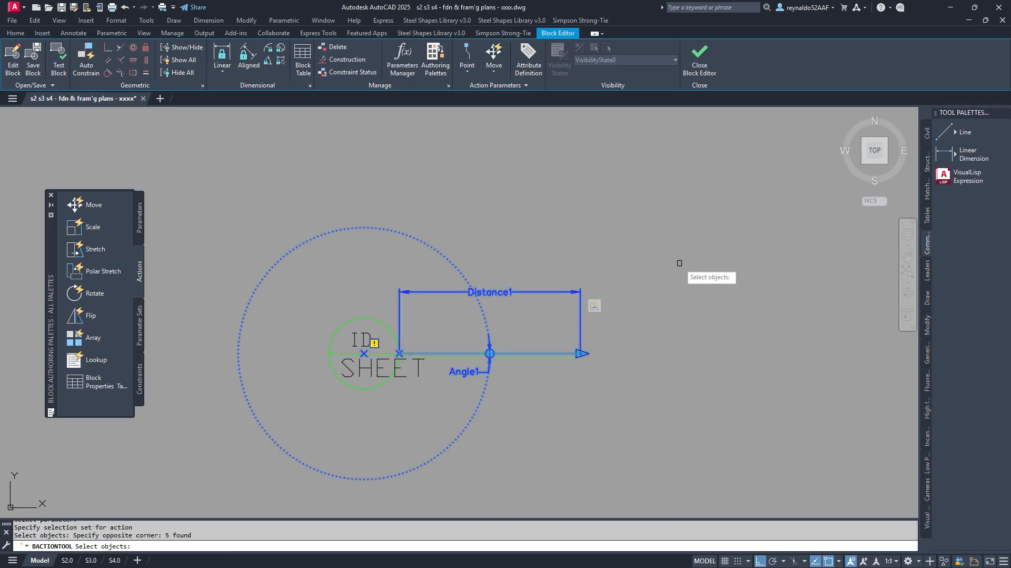
{"action": "left_click", "coordinate": [679, 264]}
{"action": "left_click", "coordinate": [422, 408]}
{"action": "left_click", "coordinate": [578, 438]}
{"action": "left_click", "coordinate": [466, 247]}
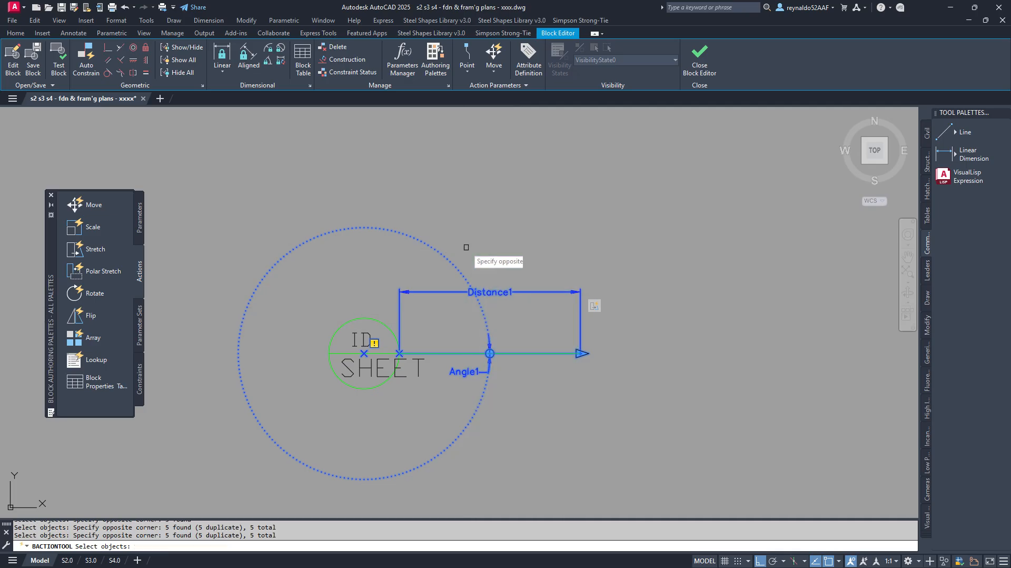
{"action": "left_click", "coordinate": [625, 373]}
{"action": "left_click", "coordinate": [456, 274]}
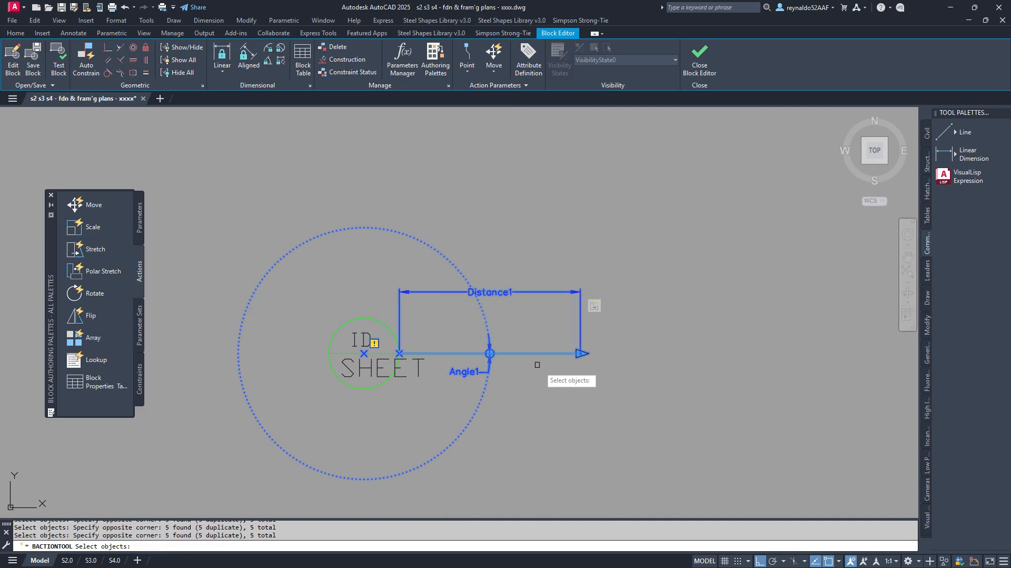
{"action": "left_click", "coordinate": [620, 437]}
{"action": "left_click", "coordinate": [493, 264]}
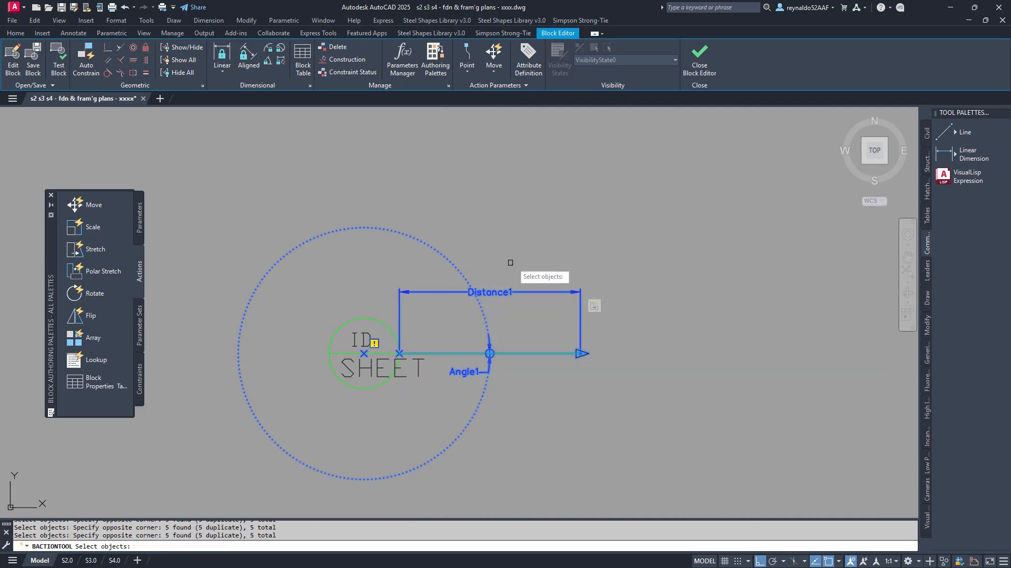
{"action": "key", "text": "Return"}
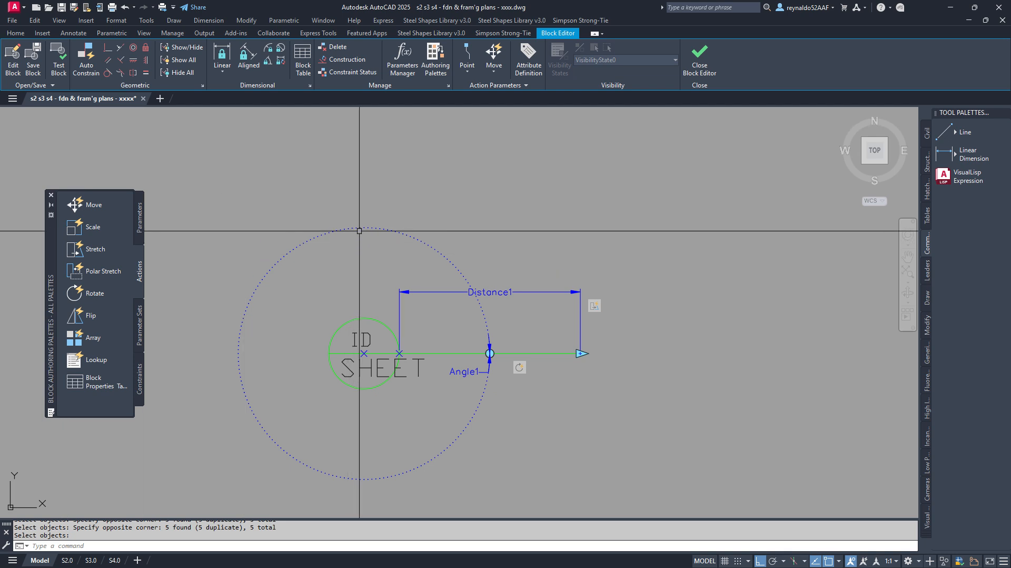
- Open the block in a test window and use its rotation grip to turn the leader to 90 and then 270 degrees
{"action": "left_click", "coordinate": [59, 61]}
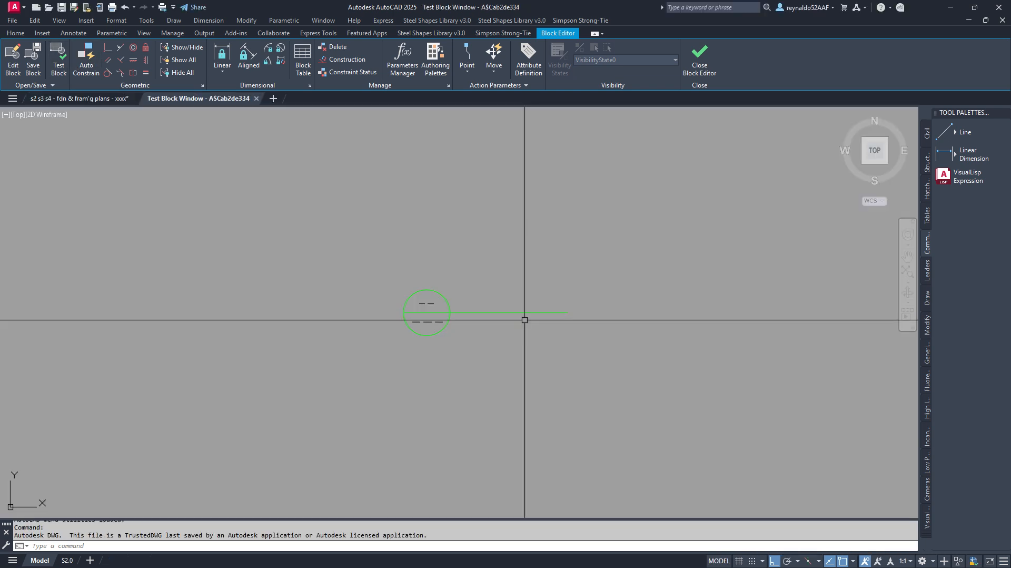
{"action": "left_click", "coordinate": [524, 320]}
{"action": "left_click", "coordinate": [482, 291]}
{"action": "left_click", "coordinate": [508, 312]}
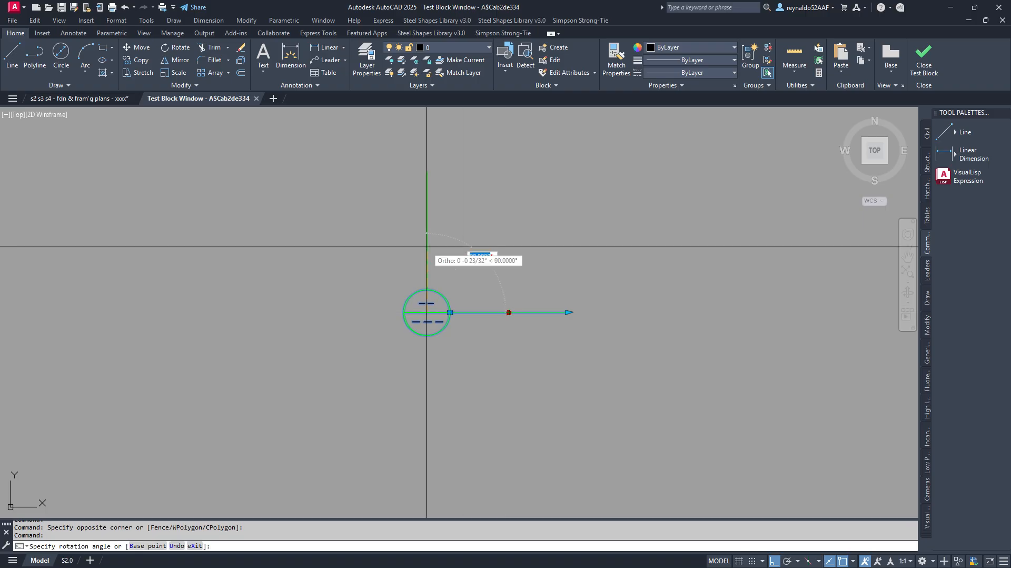
{"action": "left_click", "coordinate": [427, 246]}
{"action": "left_click", "coordinate": [427, 230]}
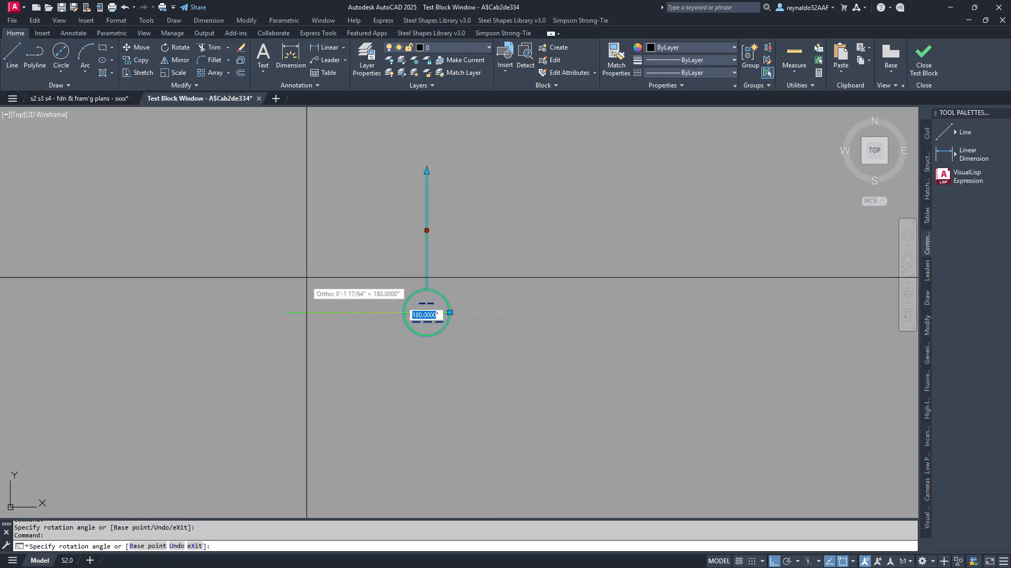
{"action": "left_click", "coordinate": [426, 396]}
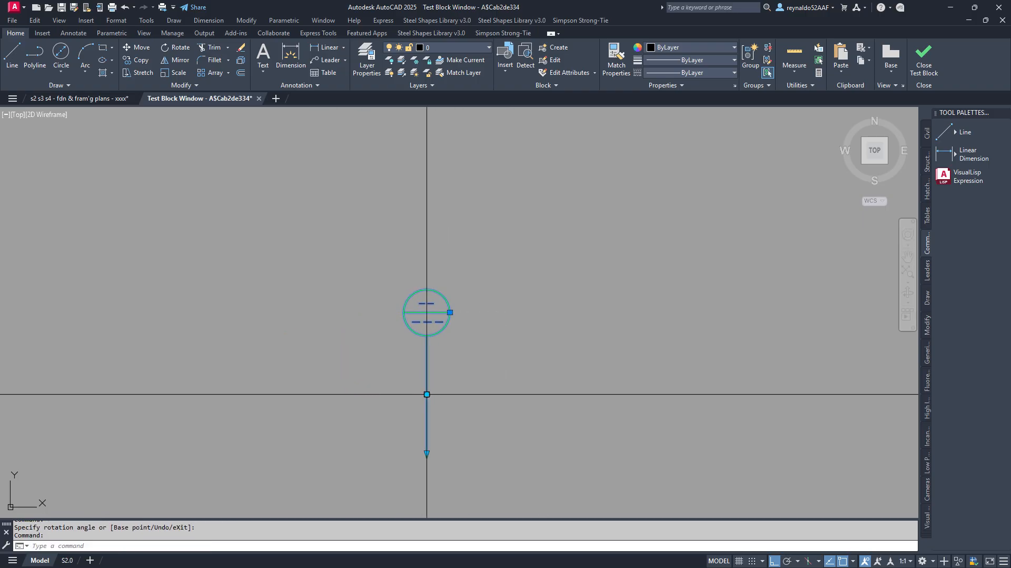
- Turn off Ortho mode and rotate the test block's leader freely to an oblique angle toward the lower right
{"action": "left_click", "coordinate": [426, 394]}
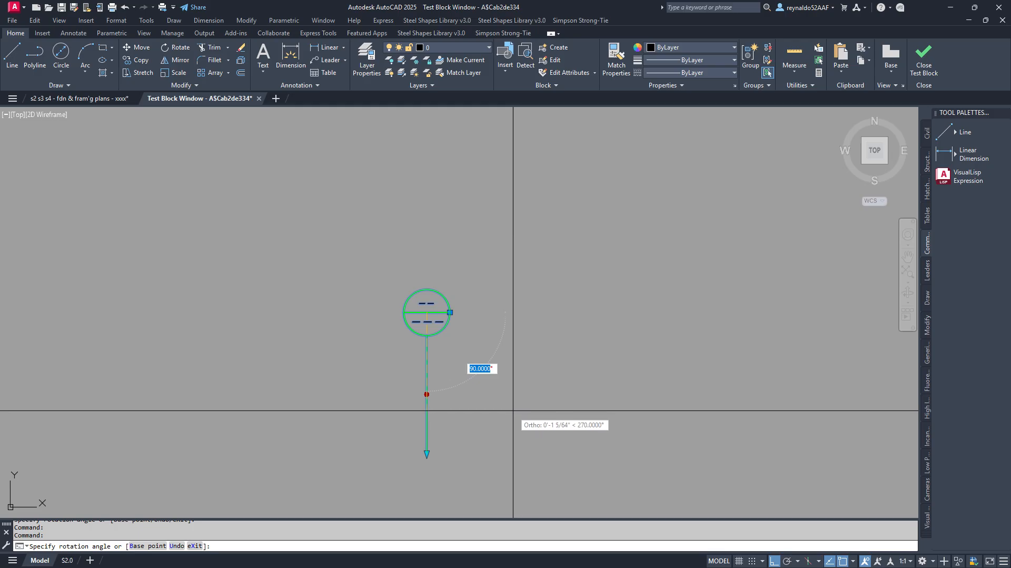
{"action": "key", "text": "F7"}
{"action": "key", "text": "F7"}
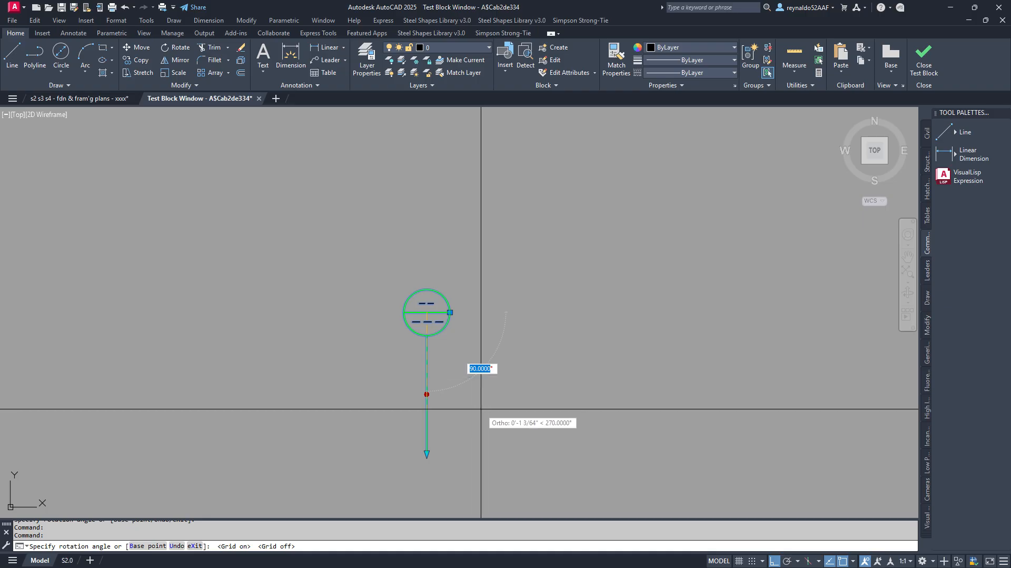
{"action": "key", "text": "F8"}
{"action": "left_click", "coordinate": [499, 346]}
{"action": "scroll", "coordinate": [503, 341], "scroll_direction": "up", "scroll_amount": 4}
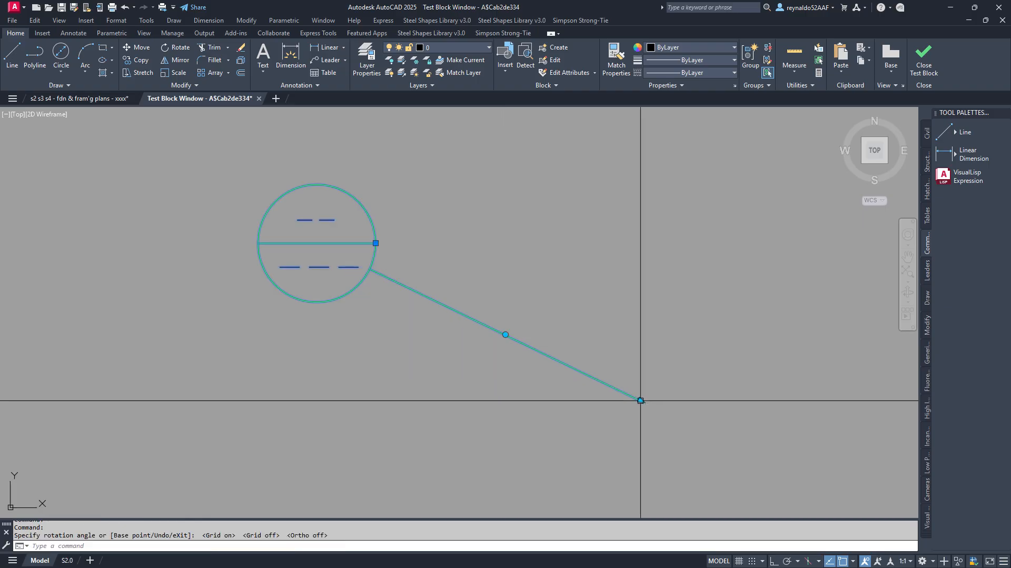
- Try the leader's end grip by shortening the line and stretching it out again along its own direction
{"action": "left_click", "coordinate": [642, 400]}
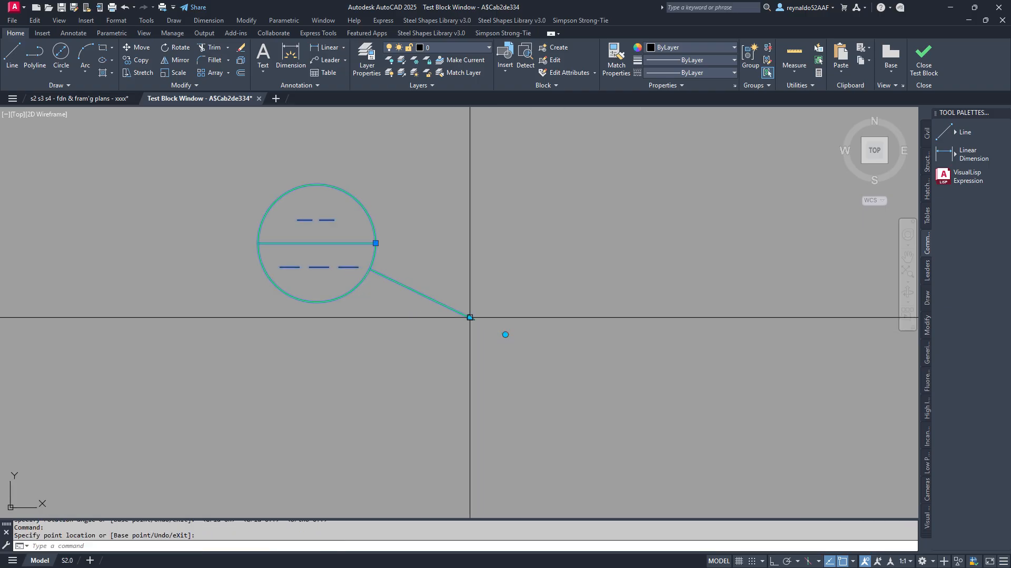
{"action": "left_click", "coordinate": [667, 387]}
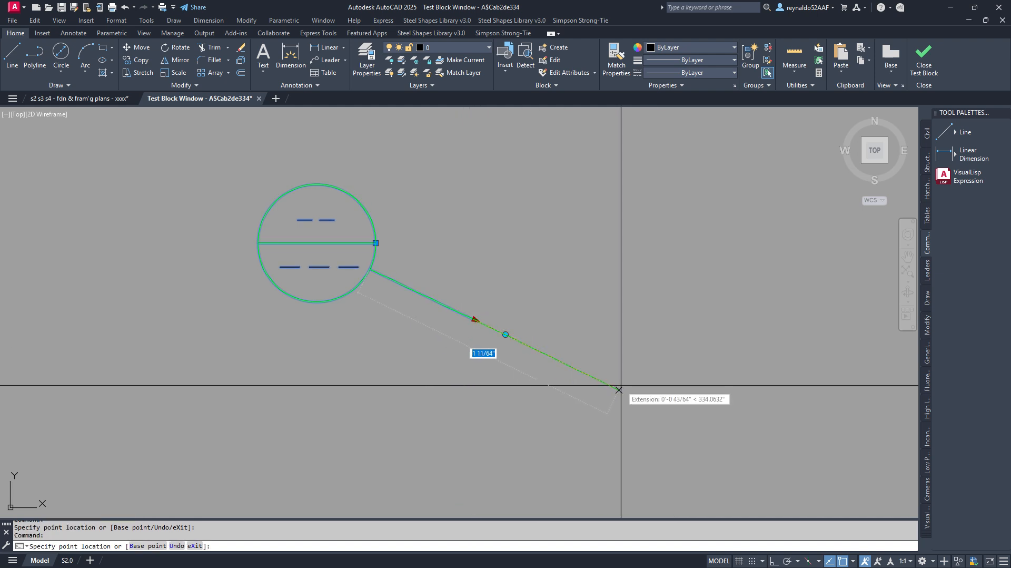
{"action": "left_click", "coordinate": [619, 389]}
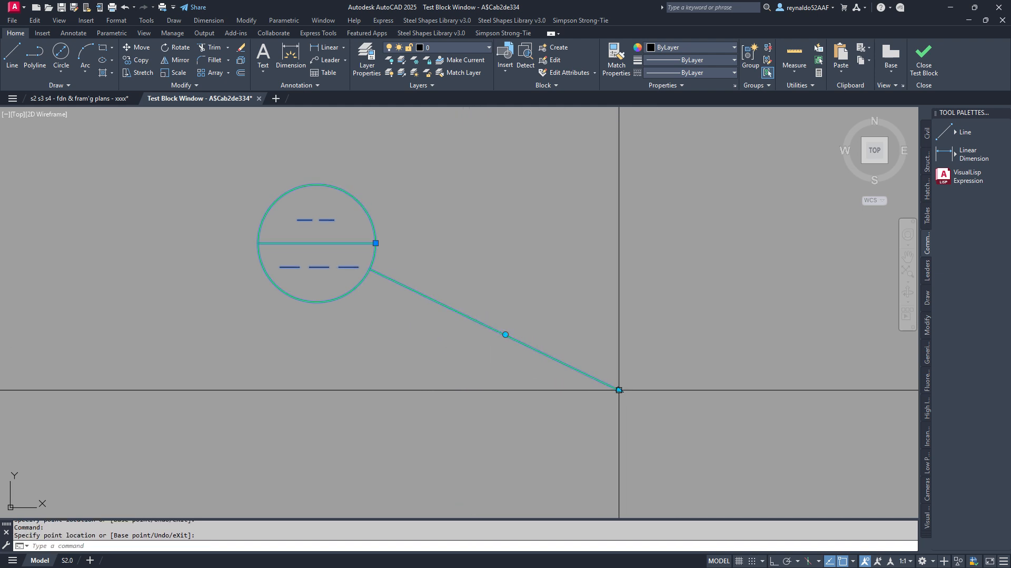
- Rotate the test block's leader by entering an angle of 40, deselect the block and close the test window
{"action": "left_click", "coordinate": [505, 335]}
{"action": "key", "text": "BackSpace"}
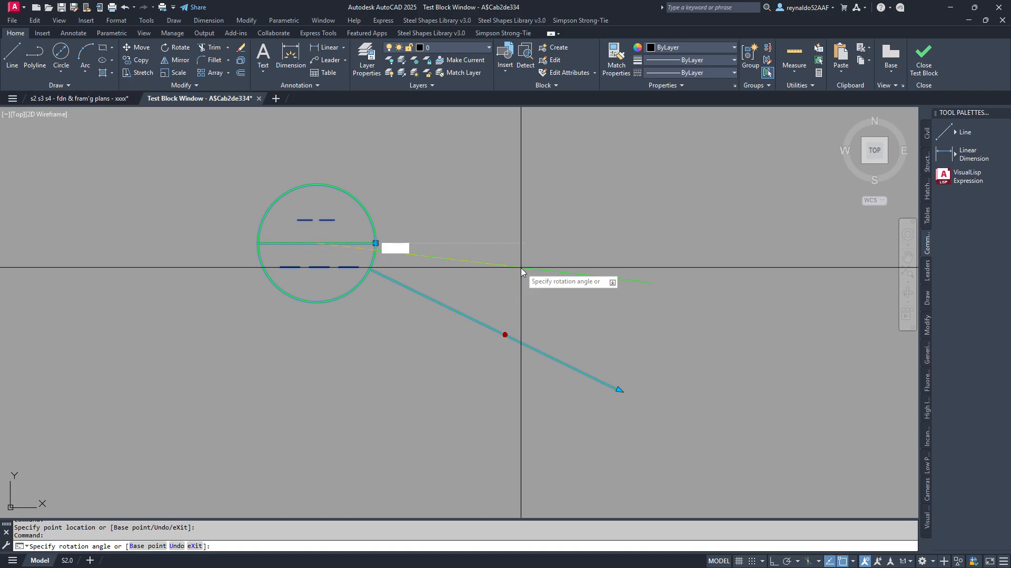
{"action": "type", "text": "40"}
{"action": "key", "text": "Return"}
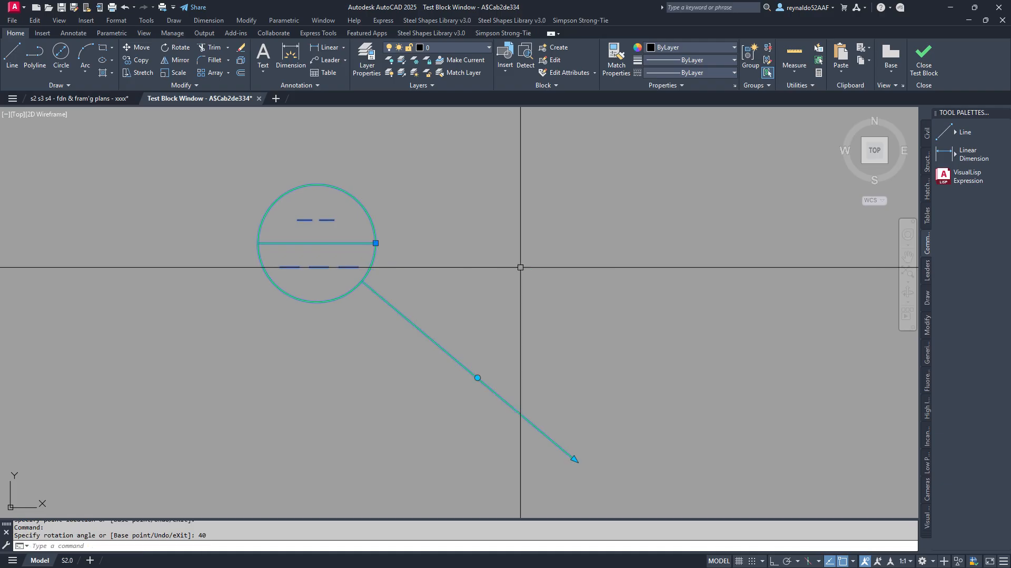
{"action": "scroll", "coordinate": [520, 267], "scroll_direction": "down", "scroll_amount": 4}
{"action": "key", "text": "Escape"}
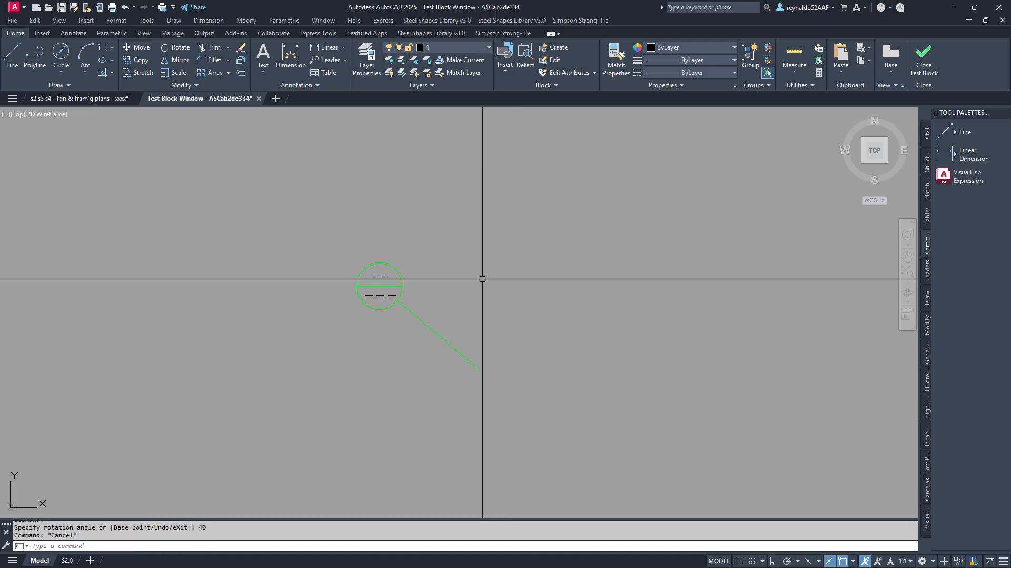
{"action": "middle_click_drag", "start_coordinate": [531, 251], "coordinate": [512, 258]}
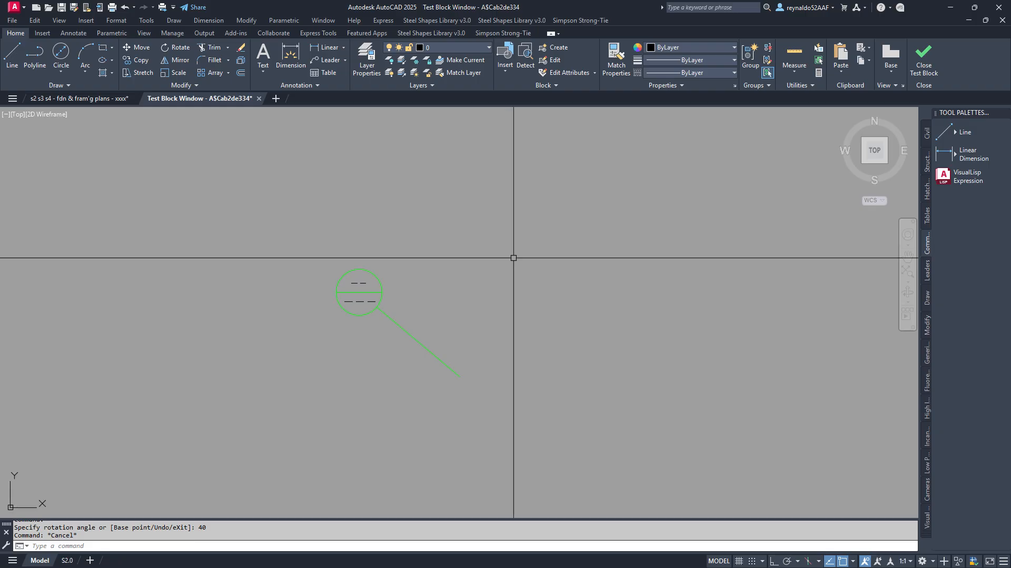
{"action": "left_click", "coordinate": [924, 72]}
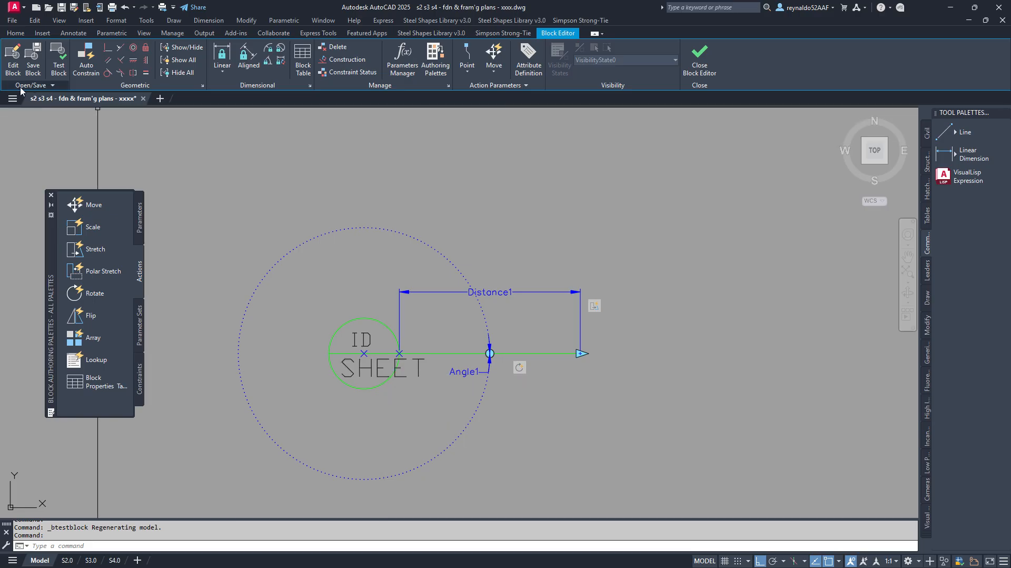
- Save the block as Detail Cut, also writing its definition to a drawing file in the 24x36 Sheet Templates - Arial Narrow folder
{"action": "left_click", "coordinate": [52, 86]}
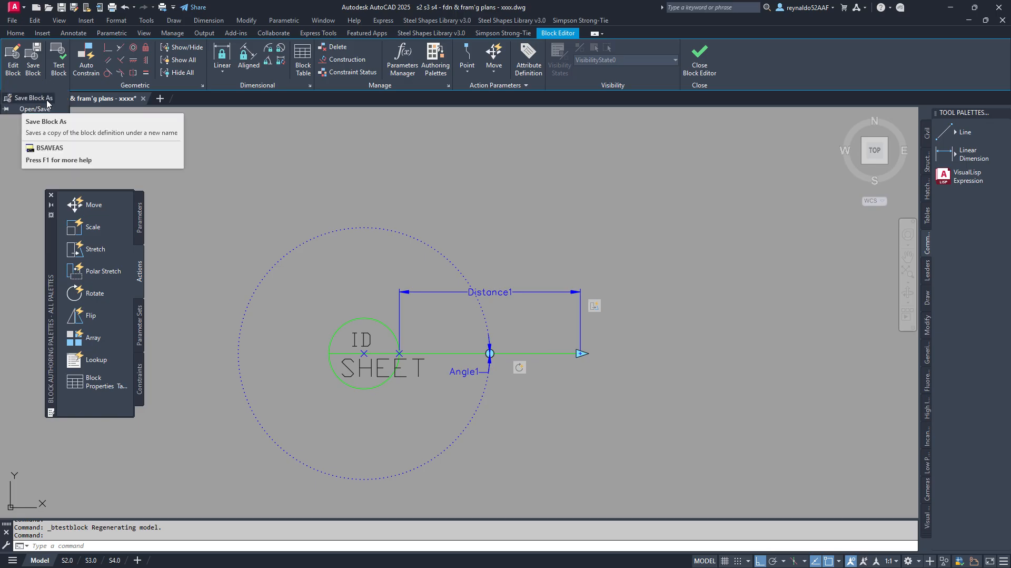
{"action": "left_click", "coordinate": [33, 98]}
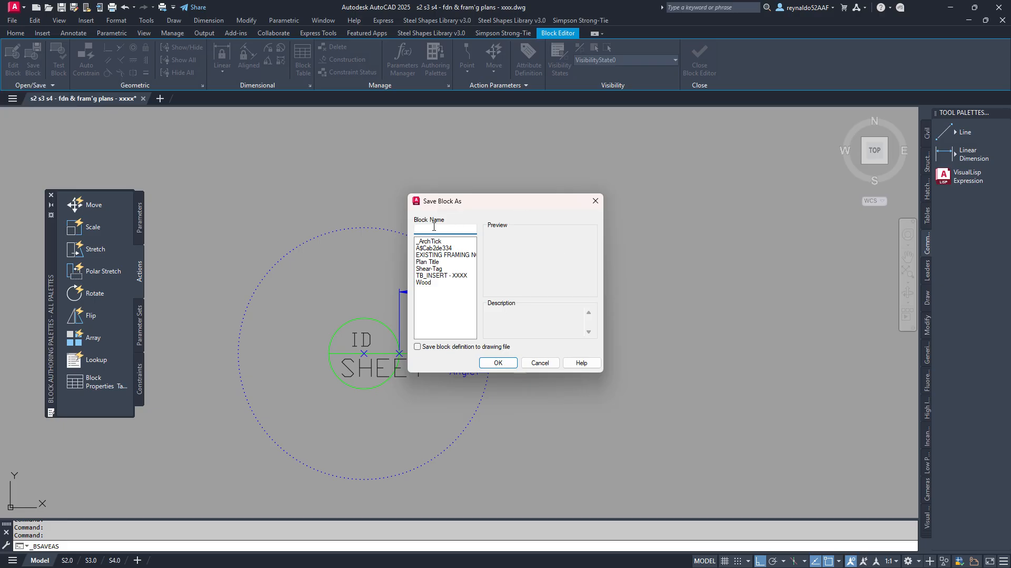
{"action": "type", "text": "Detail DCut"}
{"action": "left_click", "coordinate": [417, 347]}
{"action": "left_click", "coordinate": [494, 363]}
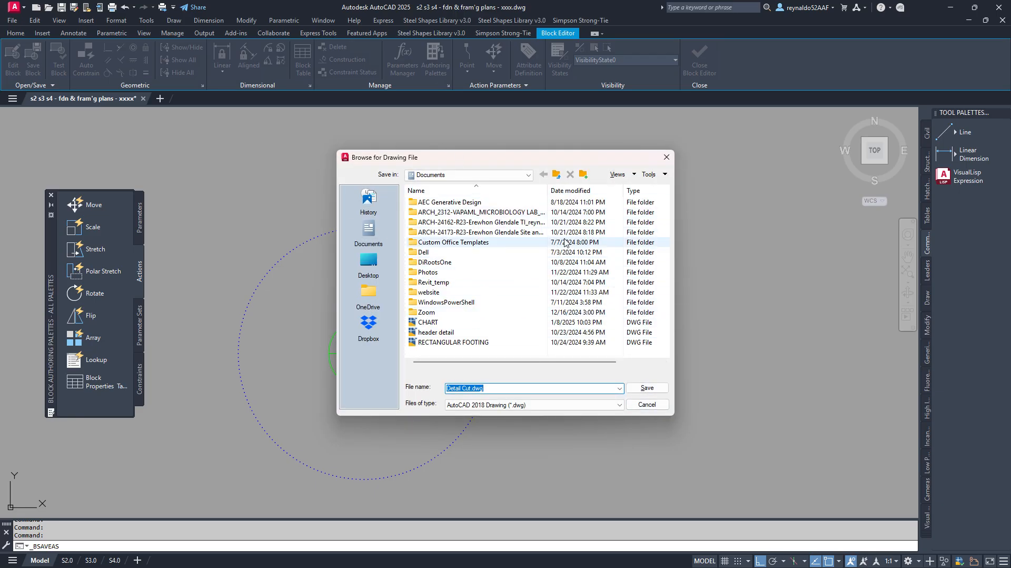
{"action": "left_click", "coordinate": [647, 389]}
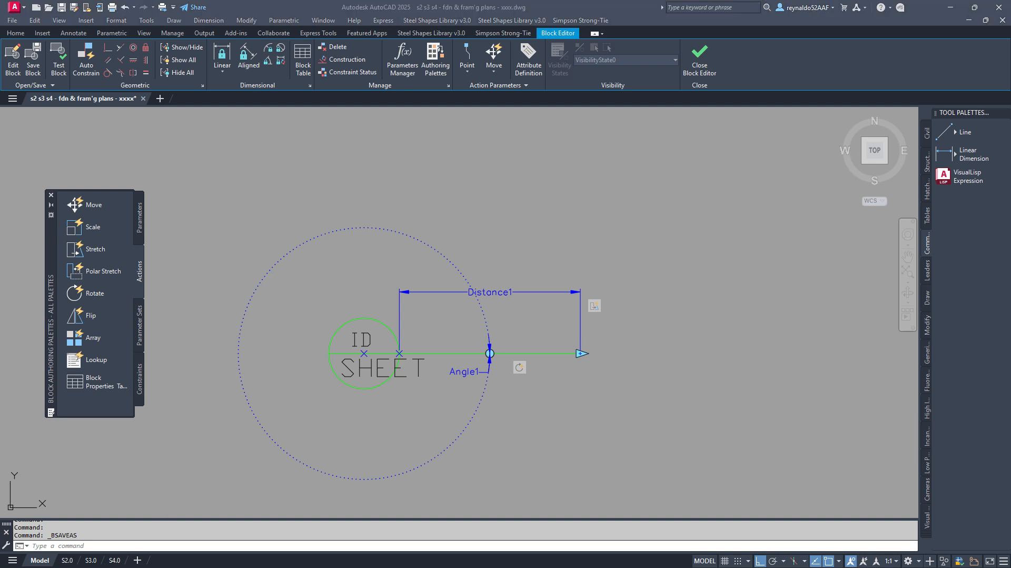
- Switch to File Explorer and open the saved Detail Cut drawing in the Block Editor to check it
{"action": "key", "text": "alt+Tab"}
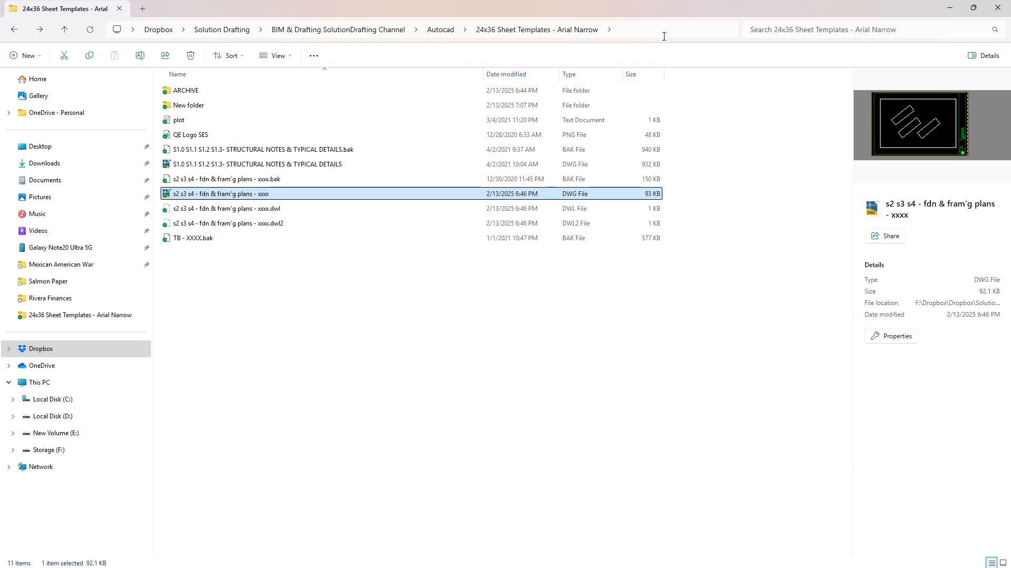
{"action": "left_click", "coordinate": [968, 12]}
{"action": "left_click_drag", "start_coordinate": [642, 54], "coordinate": [641, 0]}
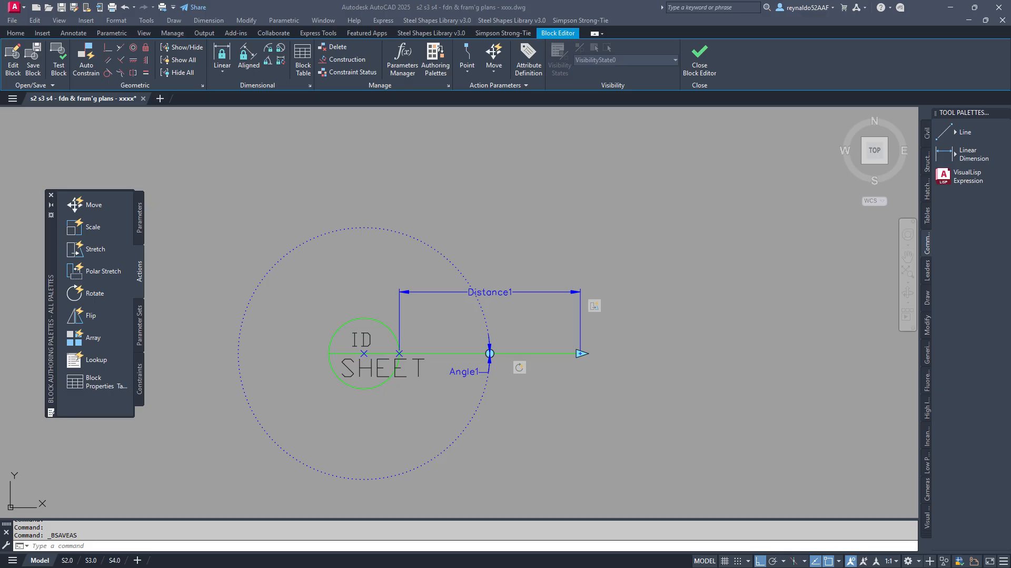
{"action": "left_click_drag", "start_coordinate": [557, 91], "coordinate": [530, 88]}
{"action": "left_click", "coordinate": [404, 416]}
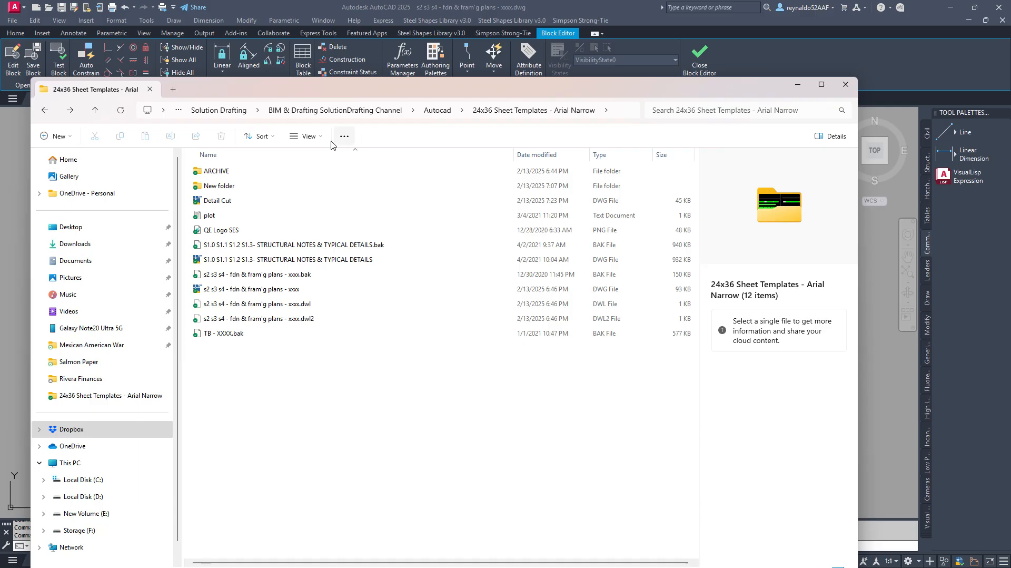
{"action": "double_click", "coordinate": [215, 202]}
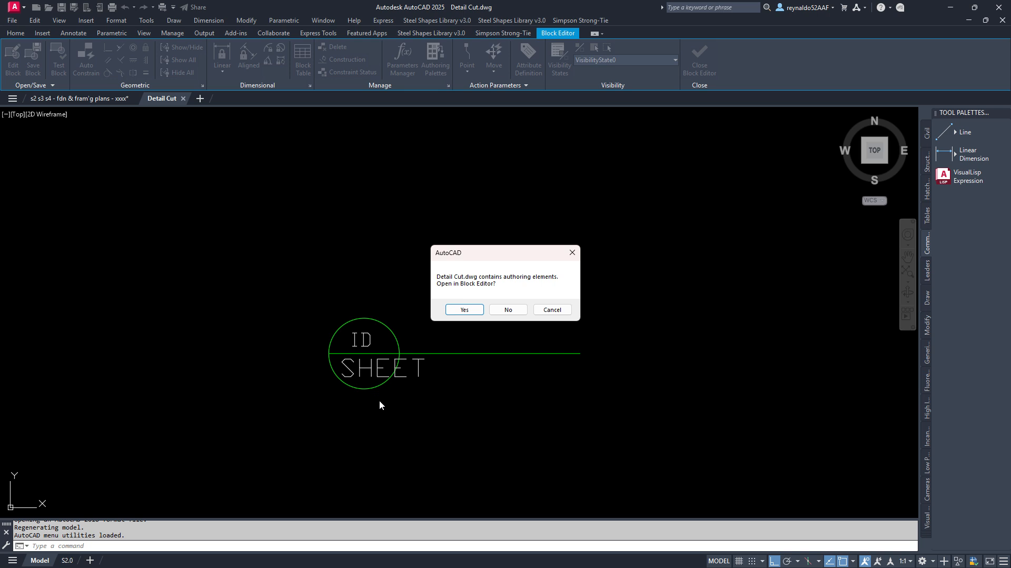
{"action": "left_click", "coordinate": [464, 311]}
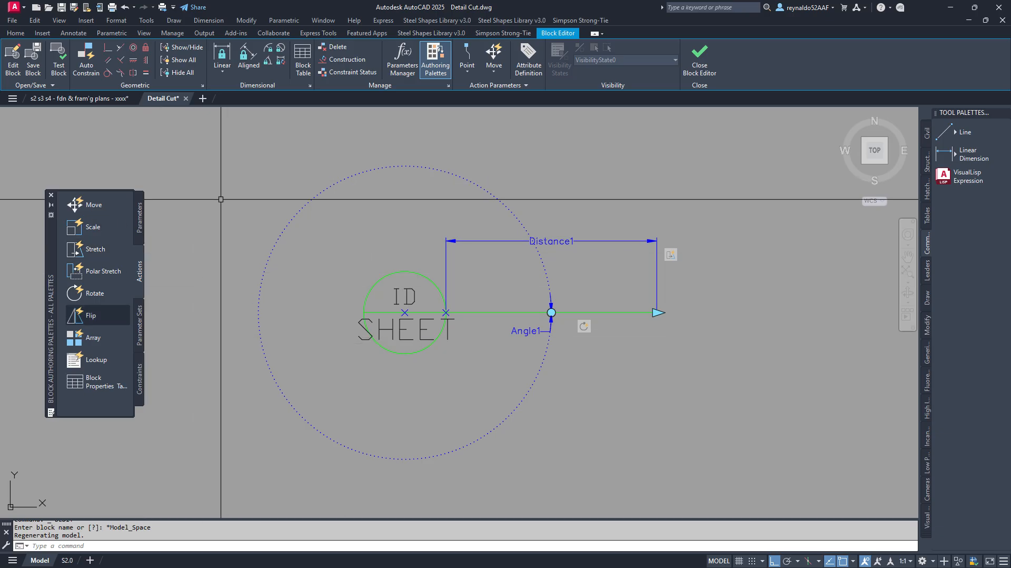
- Close the Detail Cut drawing and the foundation and framing plans drawing without saving either one
{"action": "left_click", "coordinate": [1002, 20]}
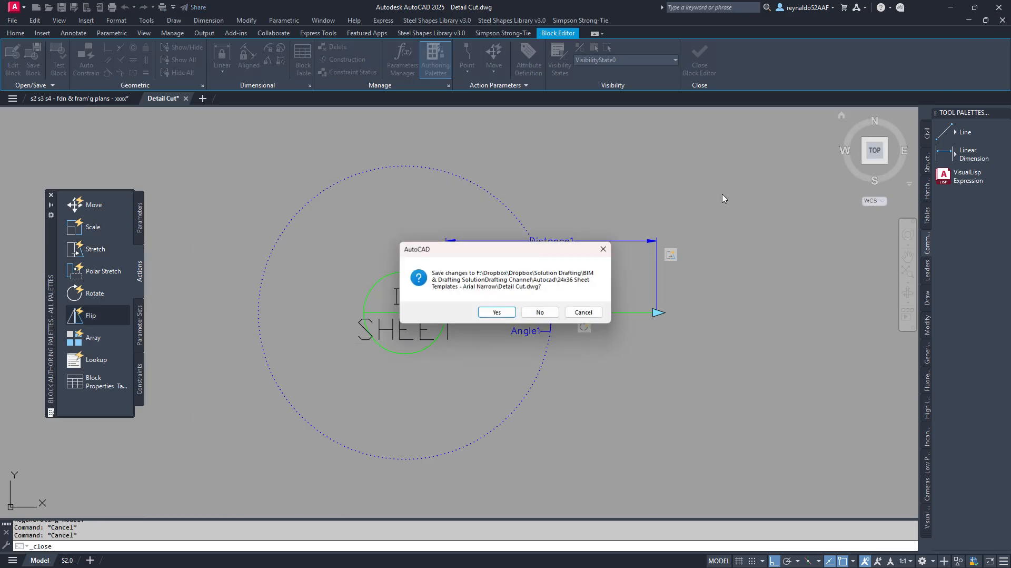
{"action": "left_click", "coordinate": [540, 312]}
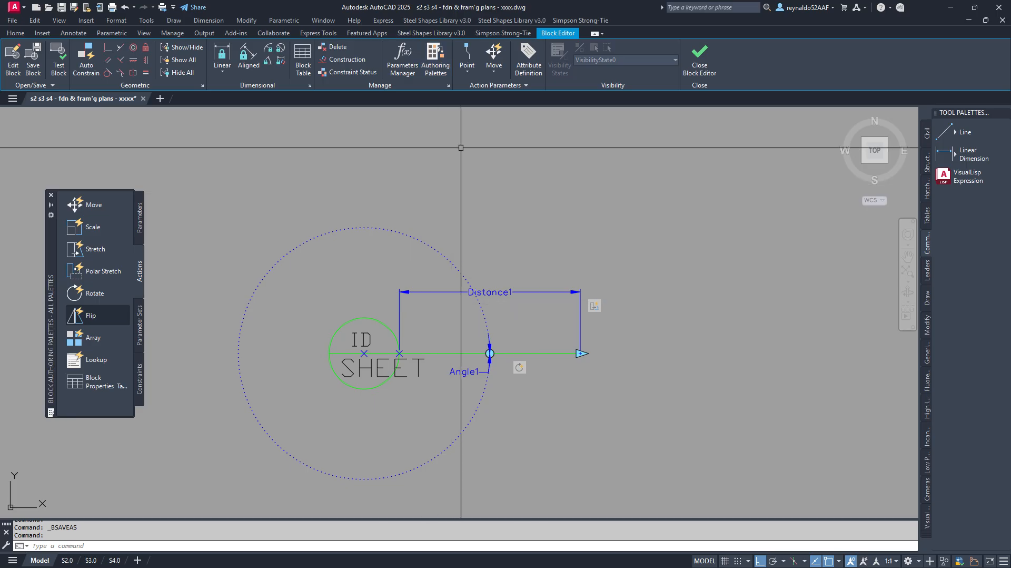
{"action": "left_click", "coordinate": [142, 99]}
{"action": "left_click", "coordinate": [540, 315]}
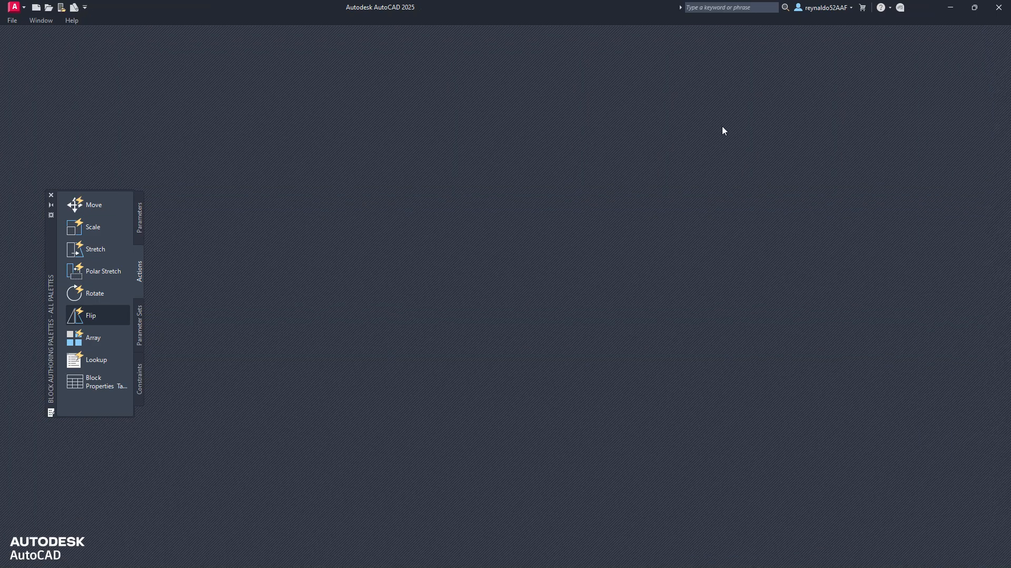
- Reopen s2 s3 s4 - fdn & fram'g plans - xxxx from File Explorer, dismiss the unresolved references and go to model space
{"action": "left_click", "coordinate": [951, 7]}
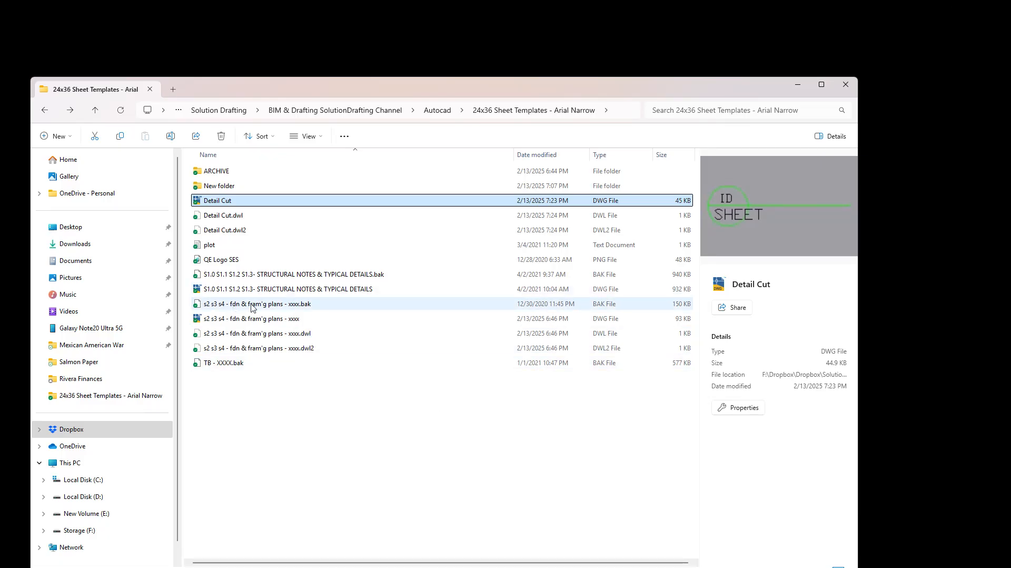
{"action": "left_click", "coordinate": [240, 321]}
{"action": "double_click", "coordinate": [239, 320]}
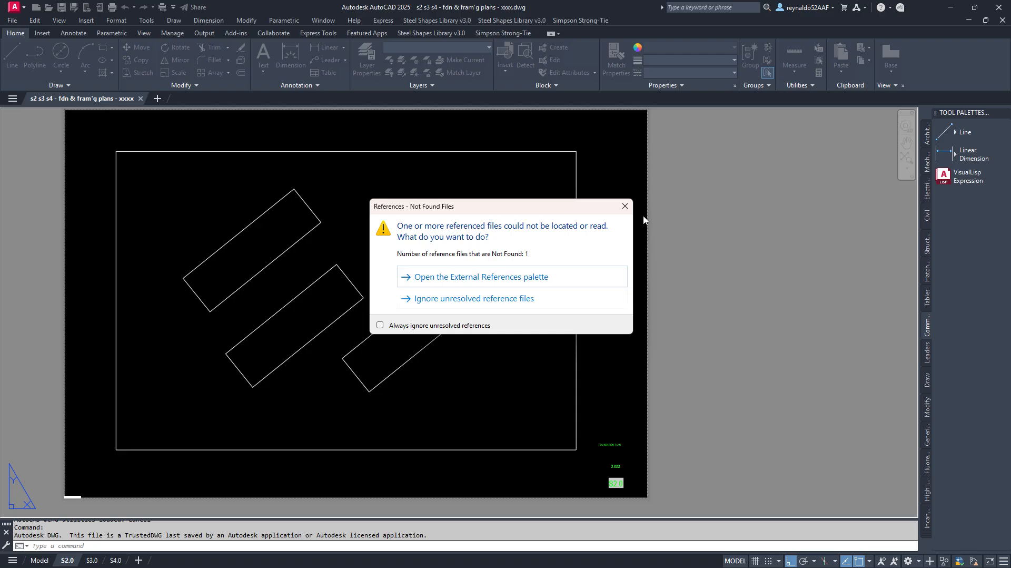
{"action": "left_click", "coordinate": [625, 206]}
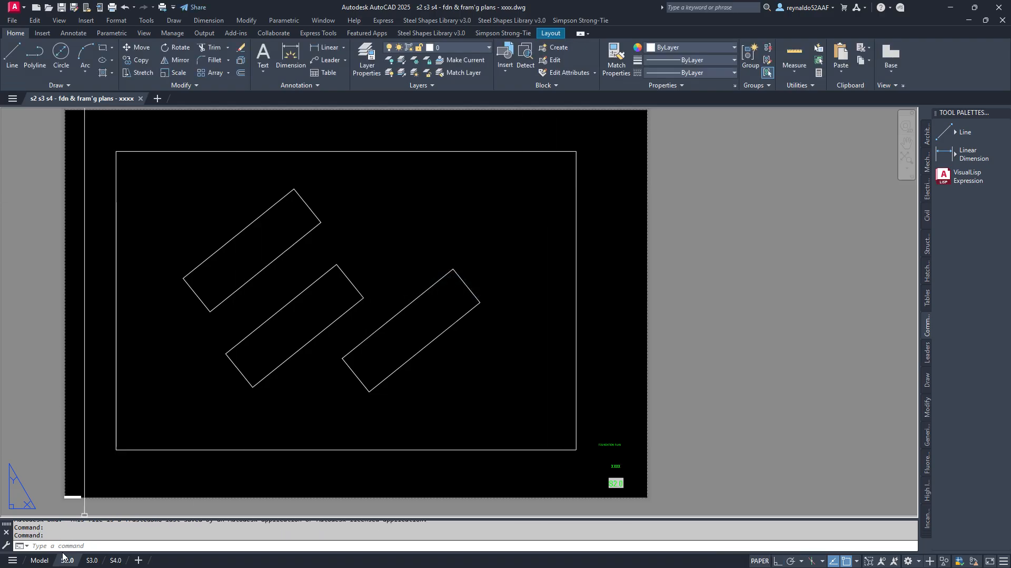
{"action": "left_click", "coordinate": [39, 560]}
{"action": "middle_click_drag", "start_coordinate": [560, 282], "coordinate": [515, 323]}
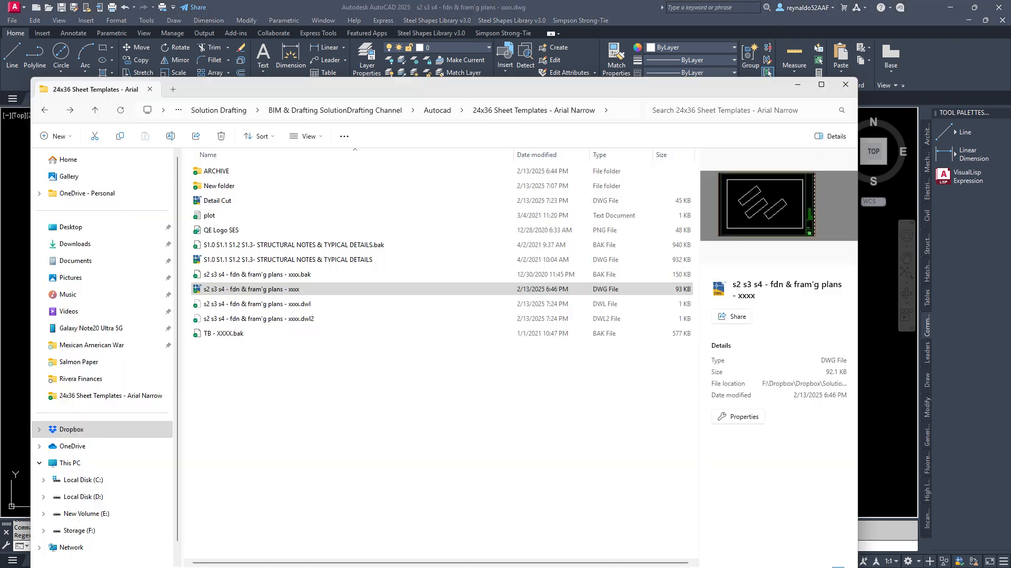
{"action": "left_click_drag", "start_coordinate": [628, 87], "coordinate": [0, 88]}
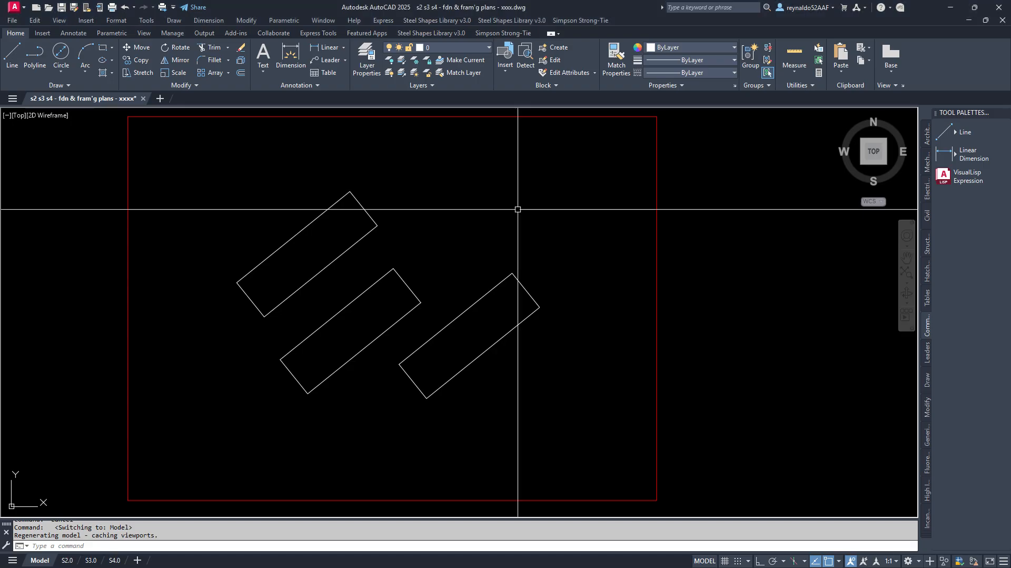
{"action": "left_click", "coordinate": [86, 21]}
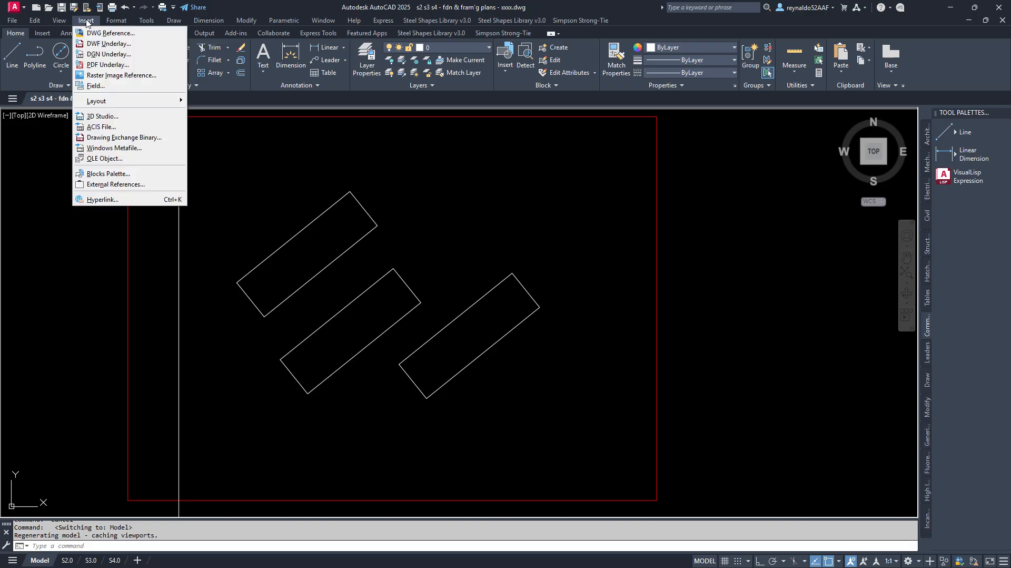
{"action": "left_click", "coordinate": [109, 33]}
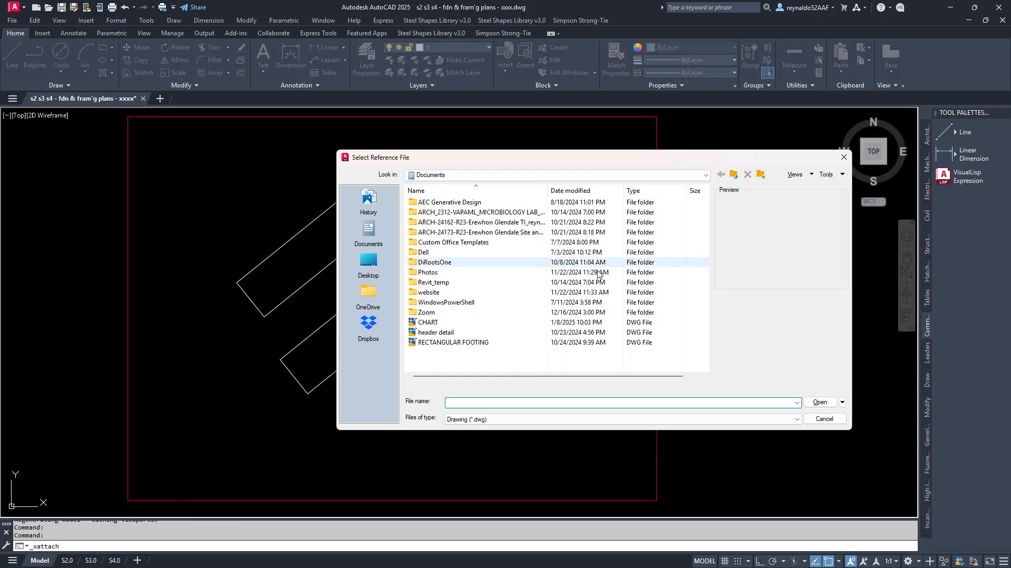
{"action": "right_click", "coordinate": [524, 404]}
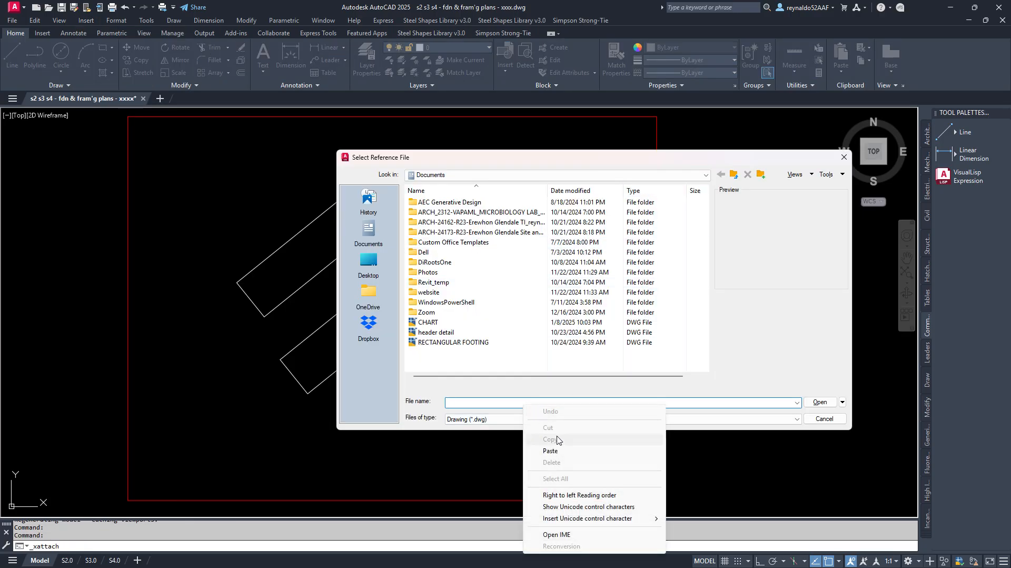
{"action": "left_click", "coordinate": [820, 403]}
{"action": "left_click", "coordinate": [428, 222]}
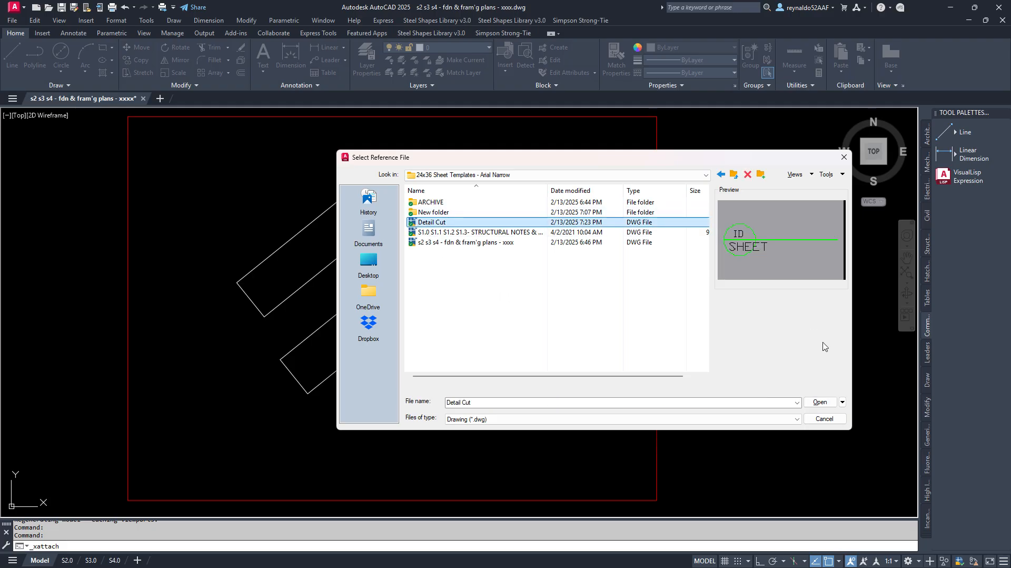
{"action": "left_click", "coordinate": [820, 403]}
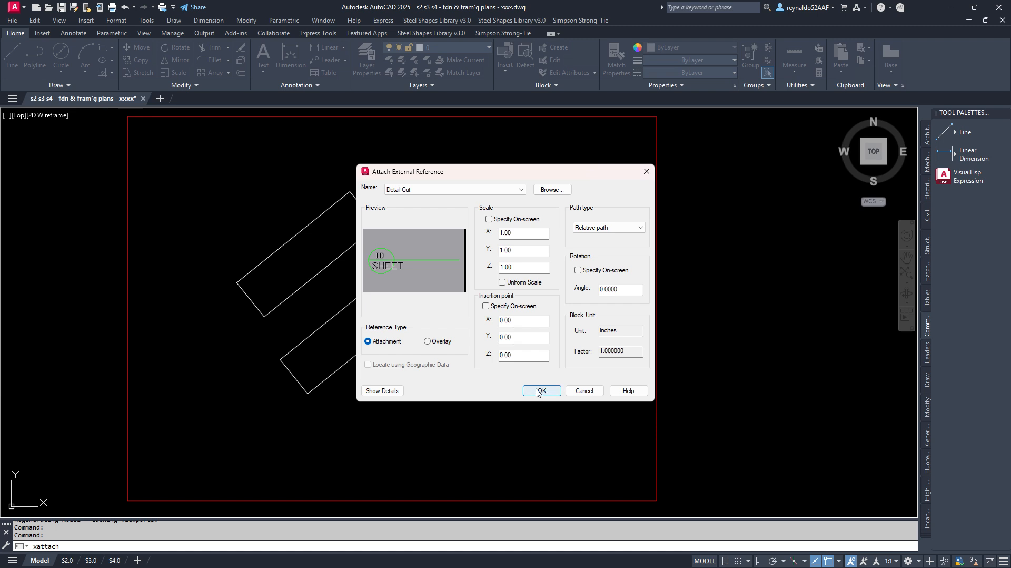
{"action": "left_click", "coordinate": [587, 392]}
{"action": "key", "text": "Escape"}
{"action": "key", "text": "Escape"}
{"action": "key", "text": "Escape"}
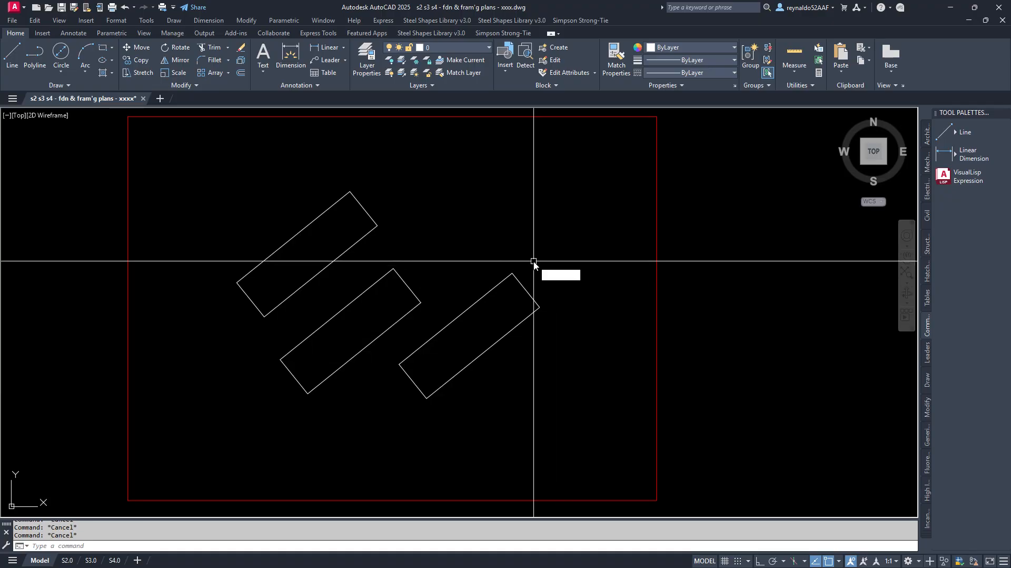
- Insert the Detail Cut drawing from the 24x36 Sheet Templates - Arial Narrow folder as a block between the rectangles in model space
{"action": "type", "text": "I"}
{"action": "key", "text": "Return"}
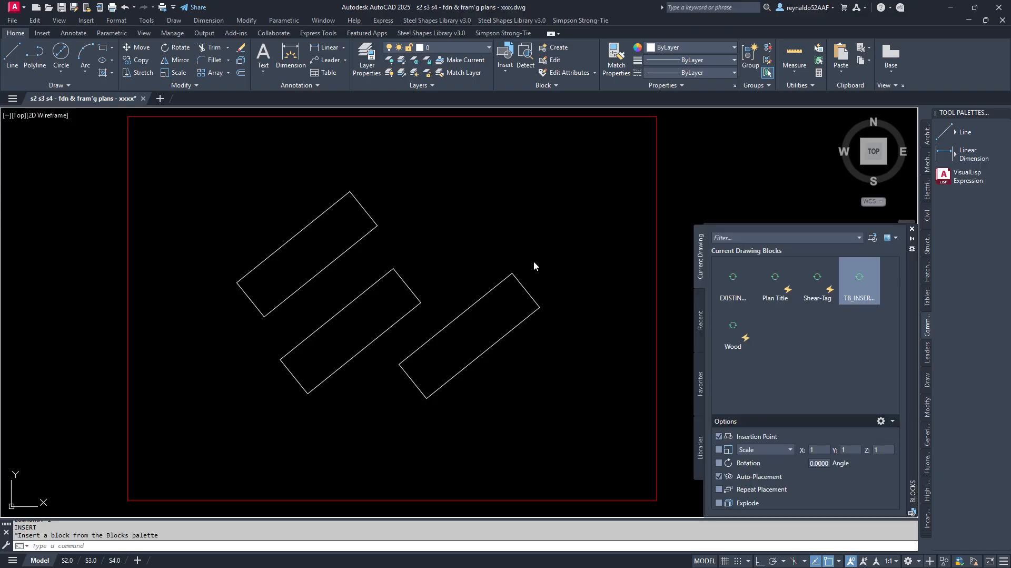
{"action": "left_click", "coordinate": [872, 237]}
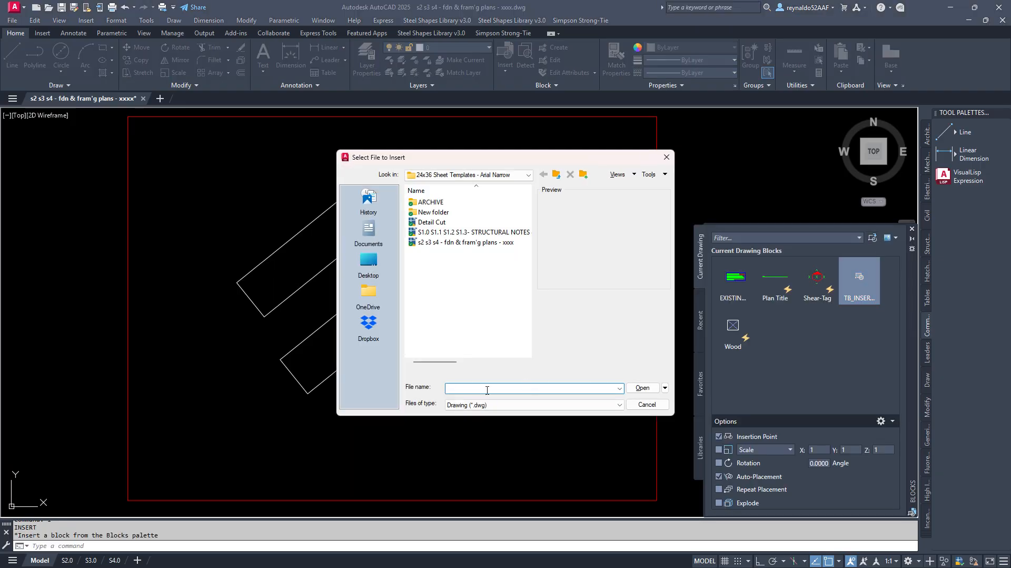
{"action": "left_click", "coordinate": [431, 224]}
{"action": "left_click", "coordinate": [645, 388]}
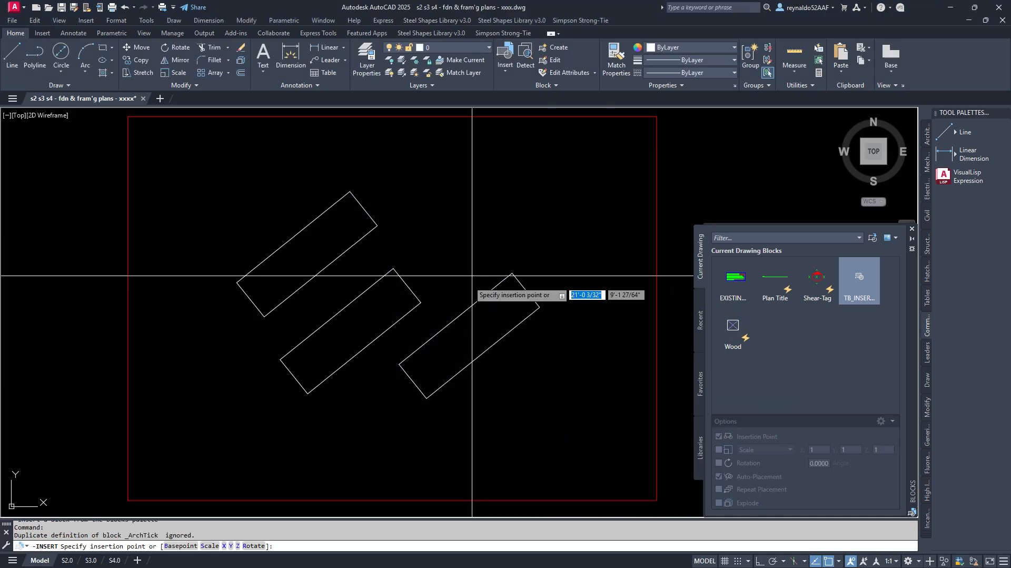
{"action": "left_click", "coordinate": [434, 272]}
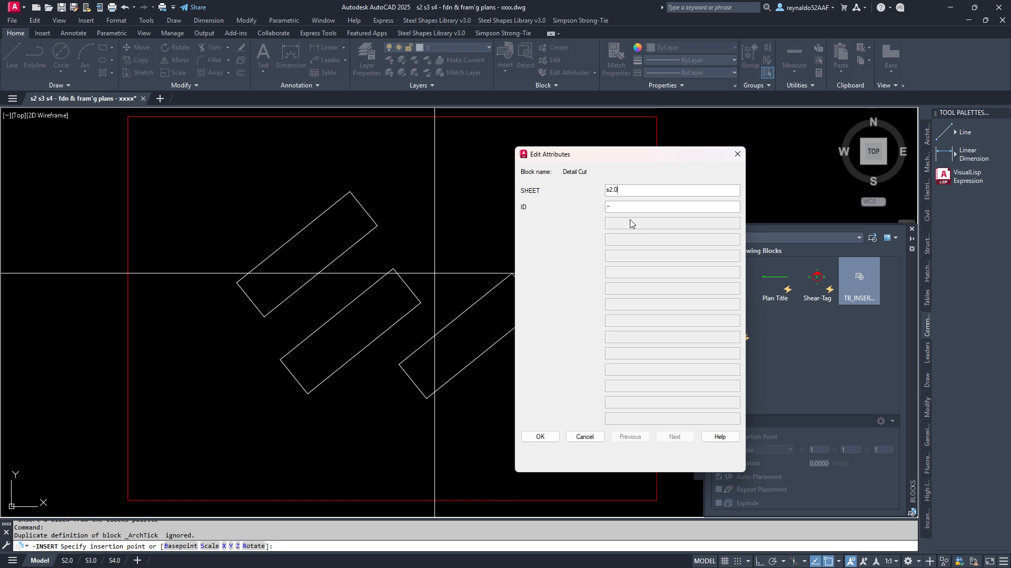
- Fill in the inserted tag's attributes with SHEET s2.0 and ID 1
{"action": "key", "text": "Tab"}
{"action": "type", "text": "1"}
{"action": "left_click", "coordinate": [540, 437]}
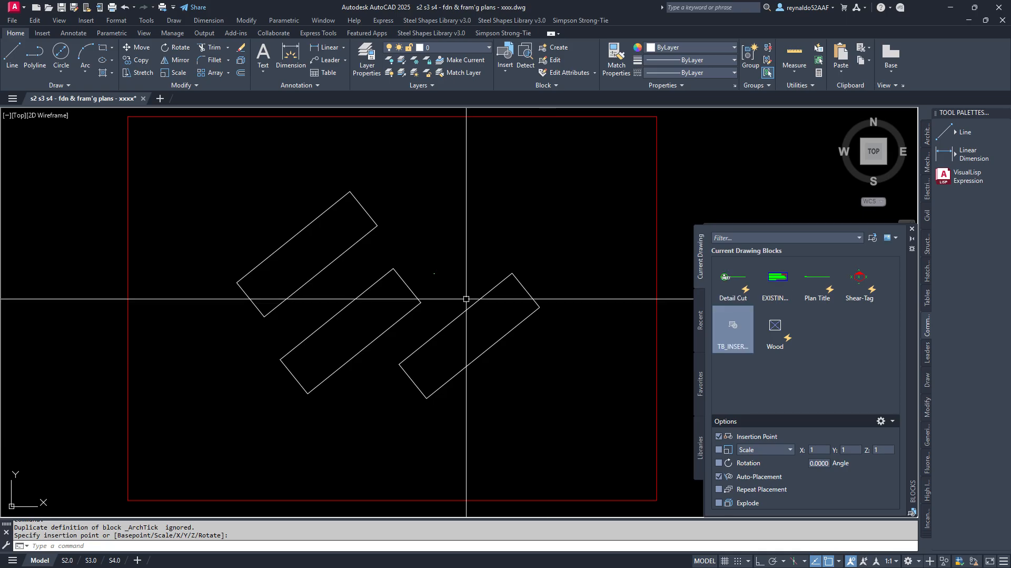
- Examine the inserted tag's size relative to the rectangles, both on the S2.0 layout and in model space
{"action": "scroll", "coordinate": [435, 273], "scroll_direction": "up", "scroll_amount": 10}
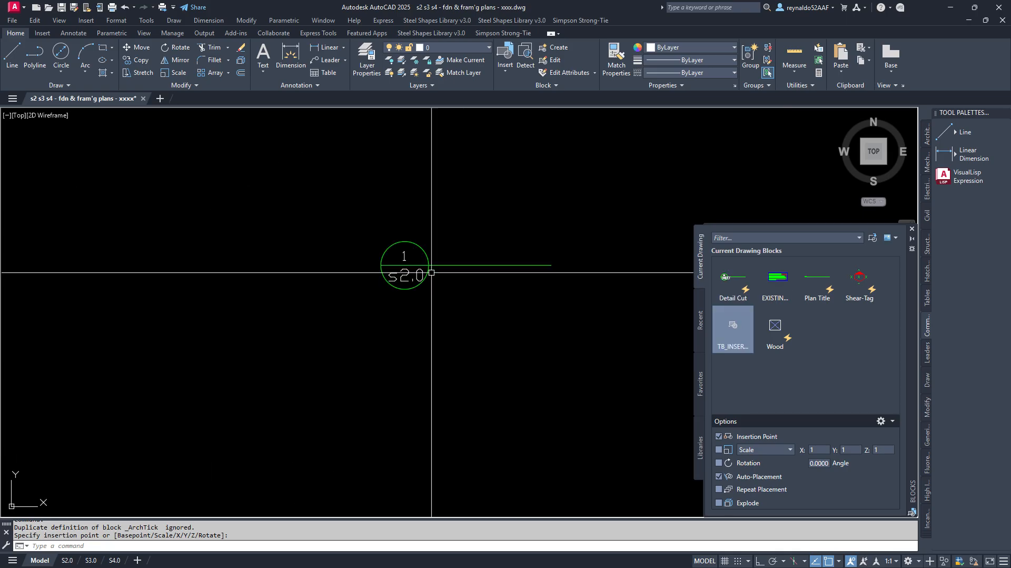
{"action": "scroll", "coordinate": [435, 242], "scroll_direction": "down", "scroll_amount": 6}
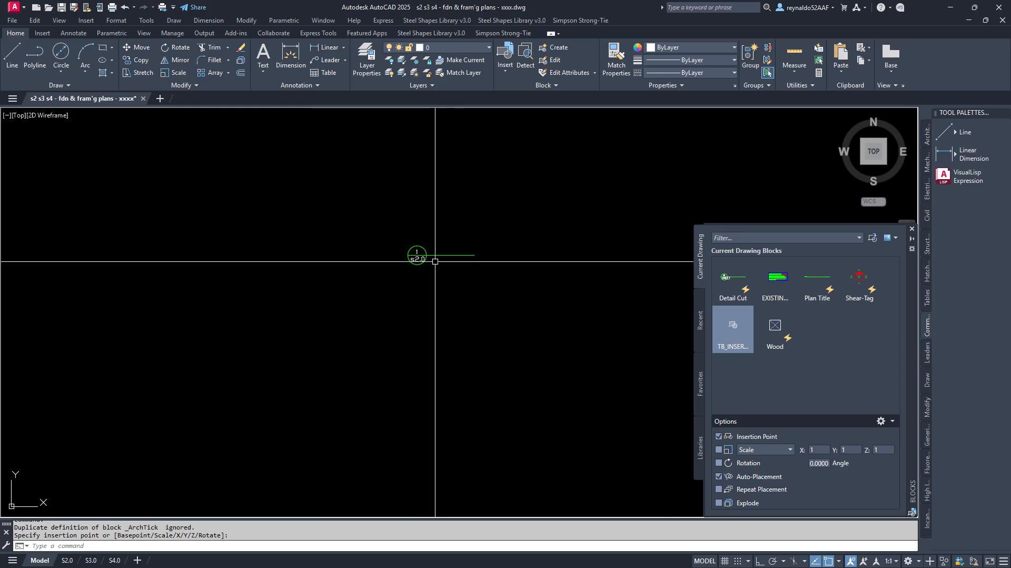
{"action": "scroll", "coordinate": [439, 253], "scroll_direction": "up", "scroll_amount": 4}
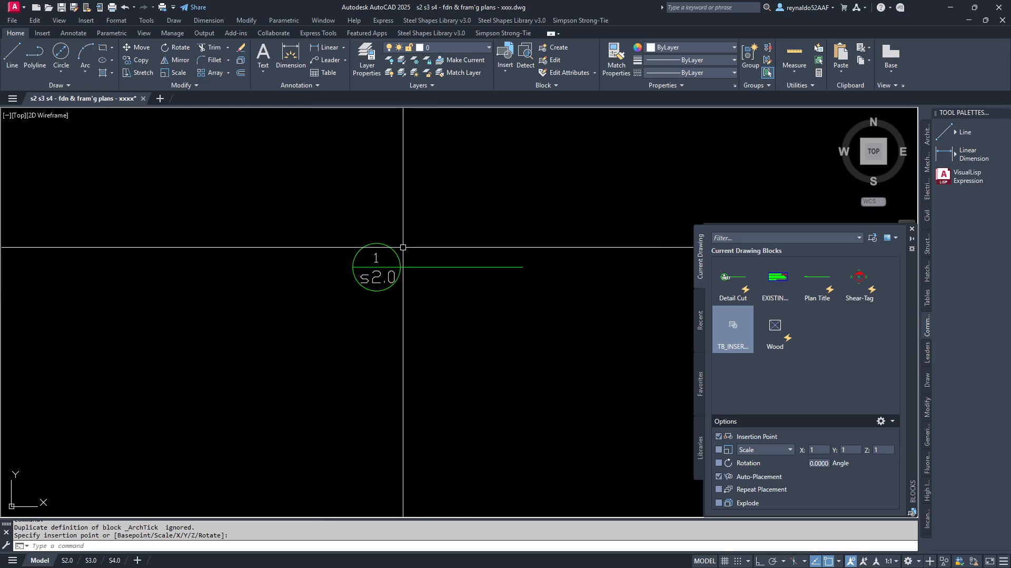
{"action": "left_click", "coordinate": [67, 560]}
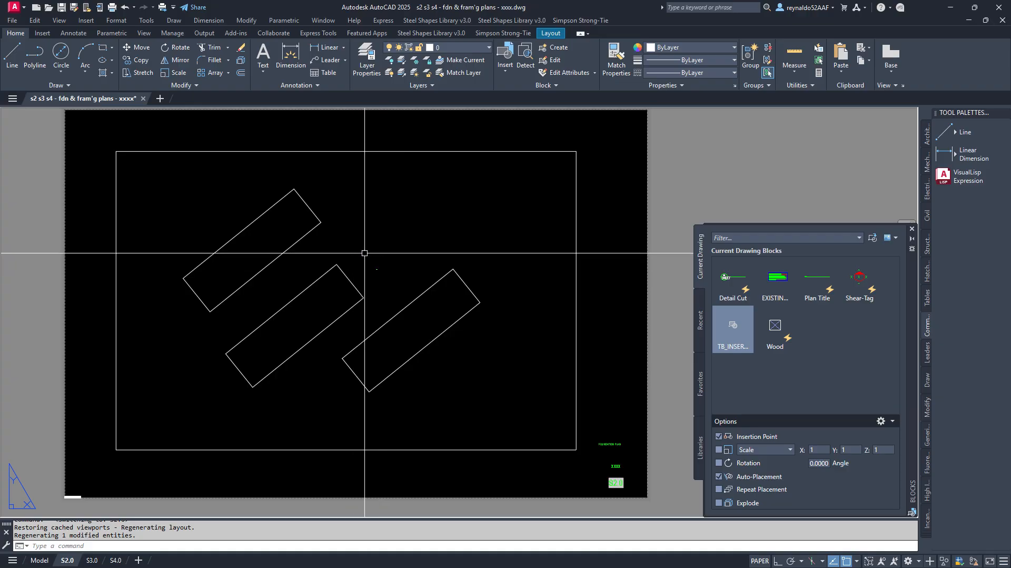
{"action": "left_click", "coordinate": [39, 559]}
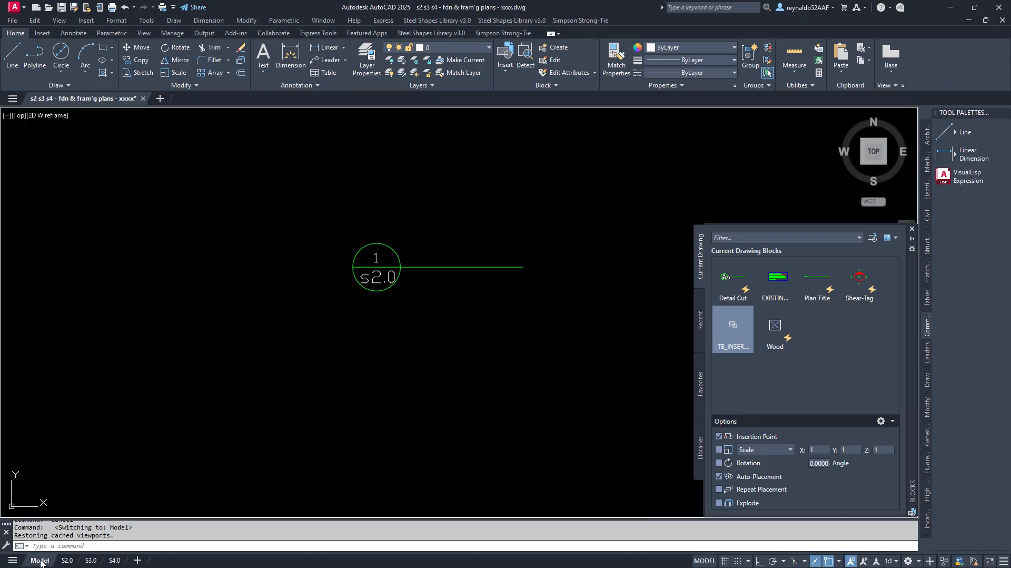
{"action": "scroll", "coordinate": [401, 315], "scroll_direction": "down", "scroll_amount": 5}
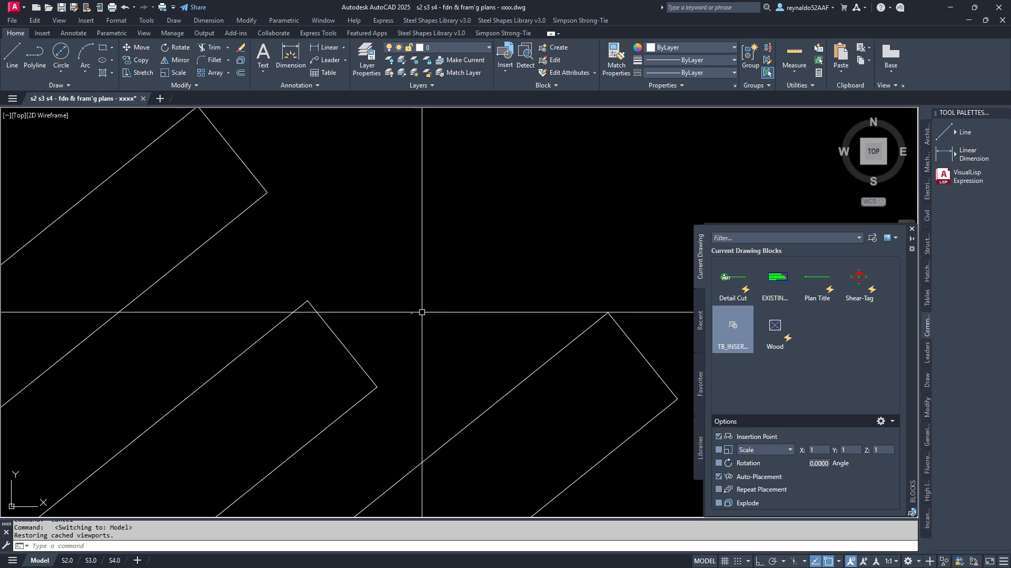
{"action": "scroll", "coordinate": [408, 308], "scroll_direction": "down", "scroll_amount": 3}
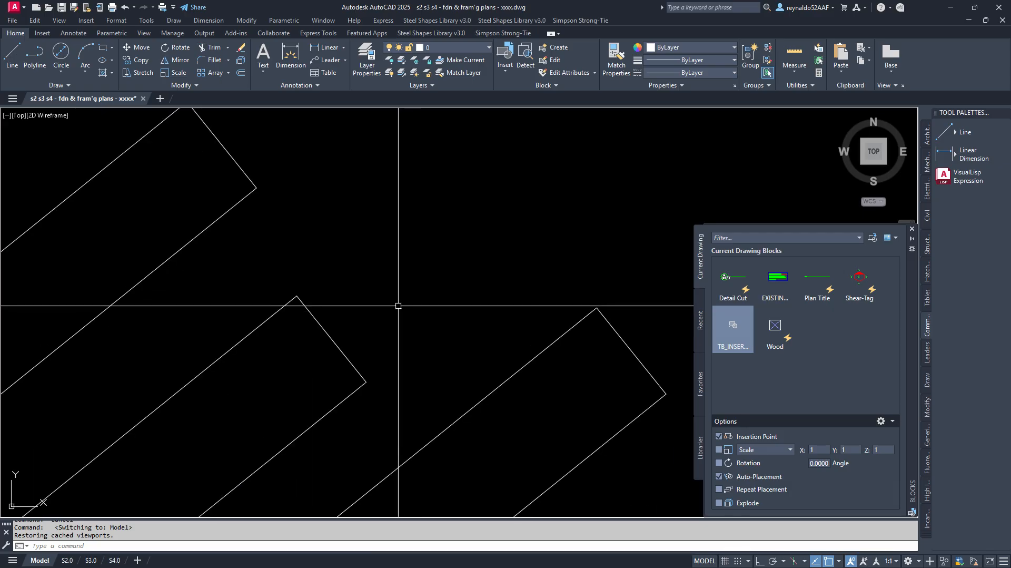
{"action": "scroll", "coordinate": [400, 302], "scroll_direction": "down", "scroll_amount": 3}
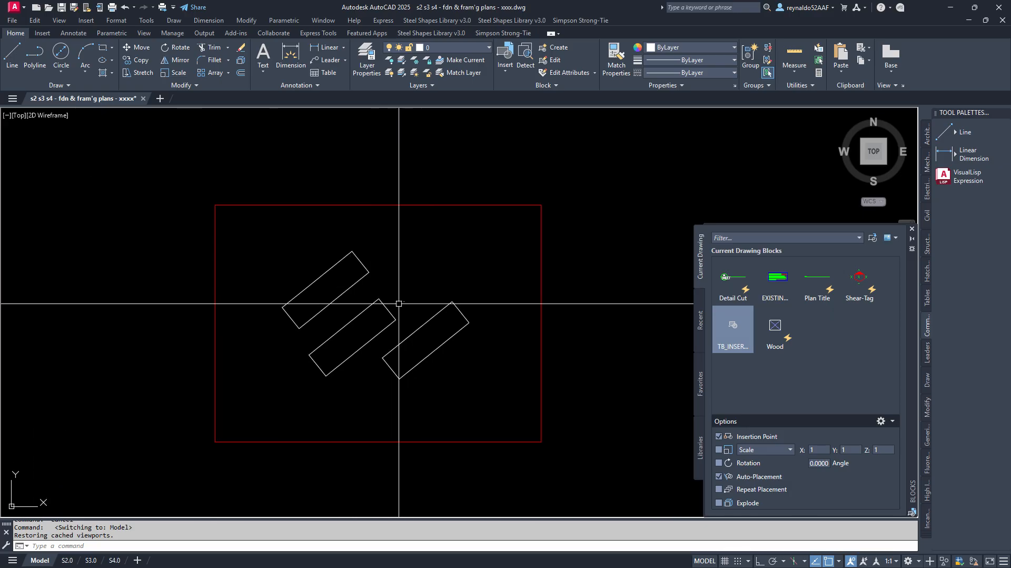
- Scale the Detail Cut tag to 48 through its block properties, and close the properties
{"action": "scroll", "coordinate": [405, 308], "scroll_direction": "up", "scroll_amount": 8}
{"action": "scroll", "coordinate": [385, 314], "scroll_direction": "up", "scroll_amount": 2}
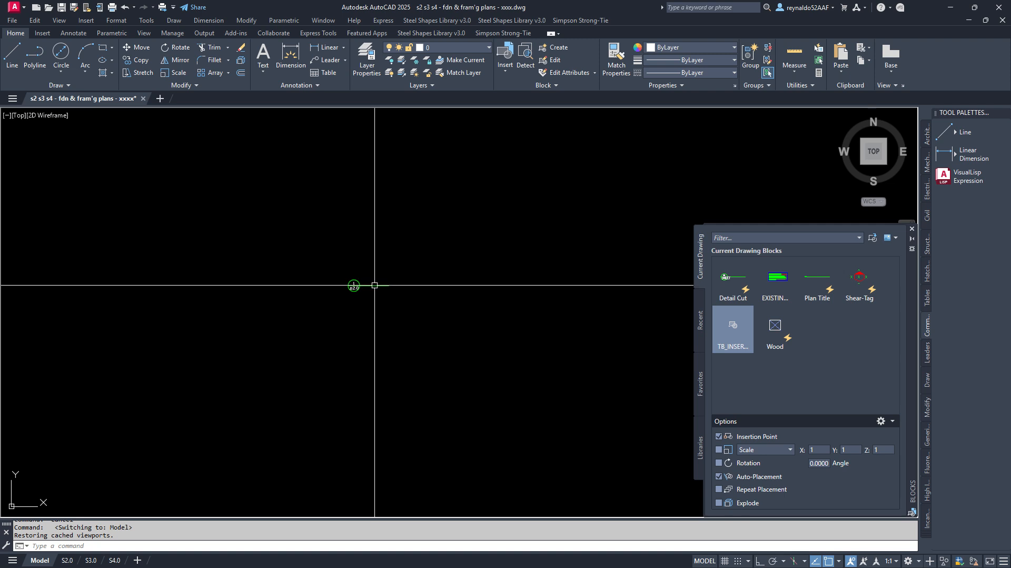
{"action": "left_click", "coordinate": [375, 285]}
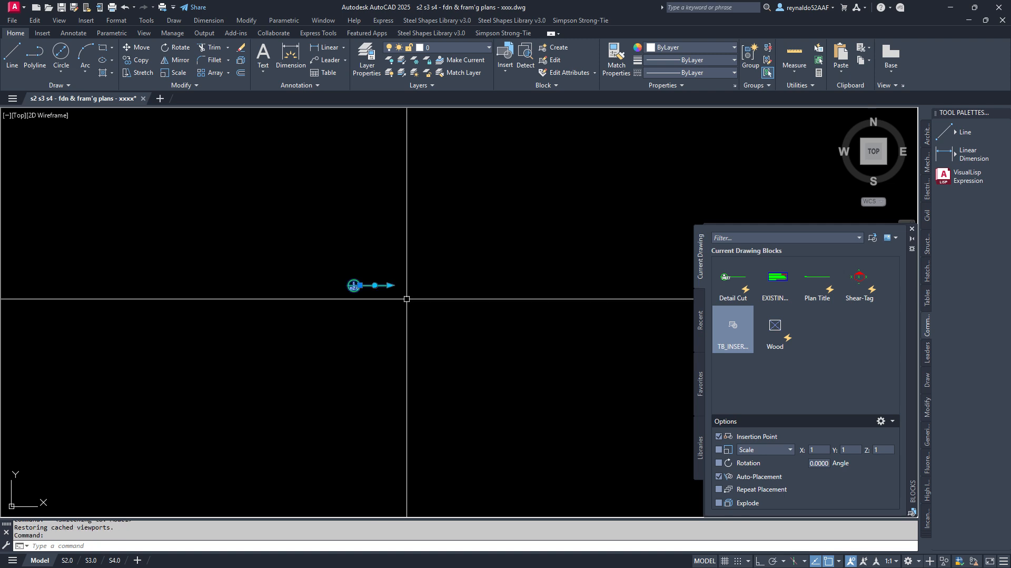
{"action": "key", "text": "ctrl+1"}
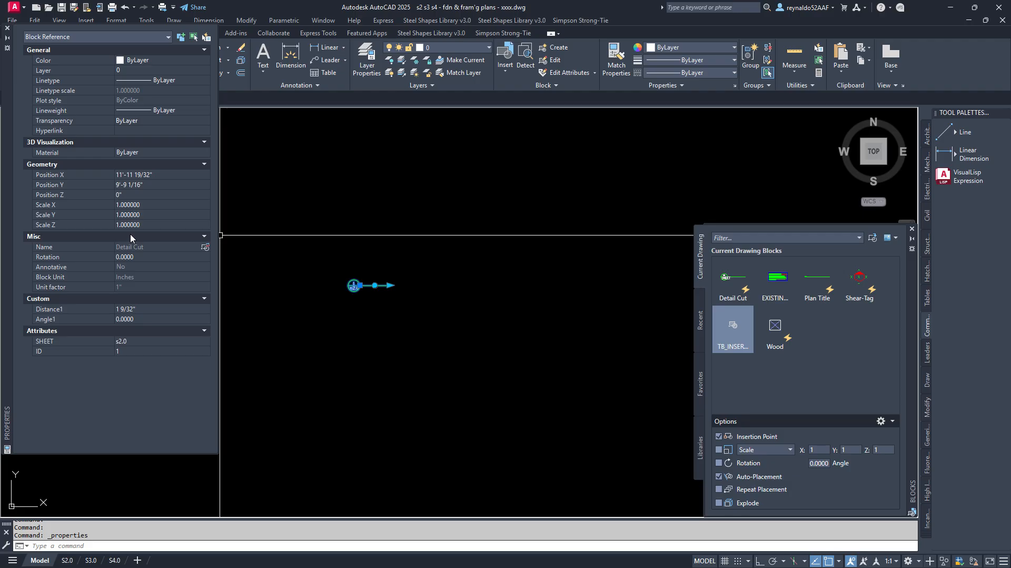
{"action": "left_click", "coordinate": [160, 203]}
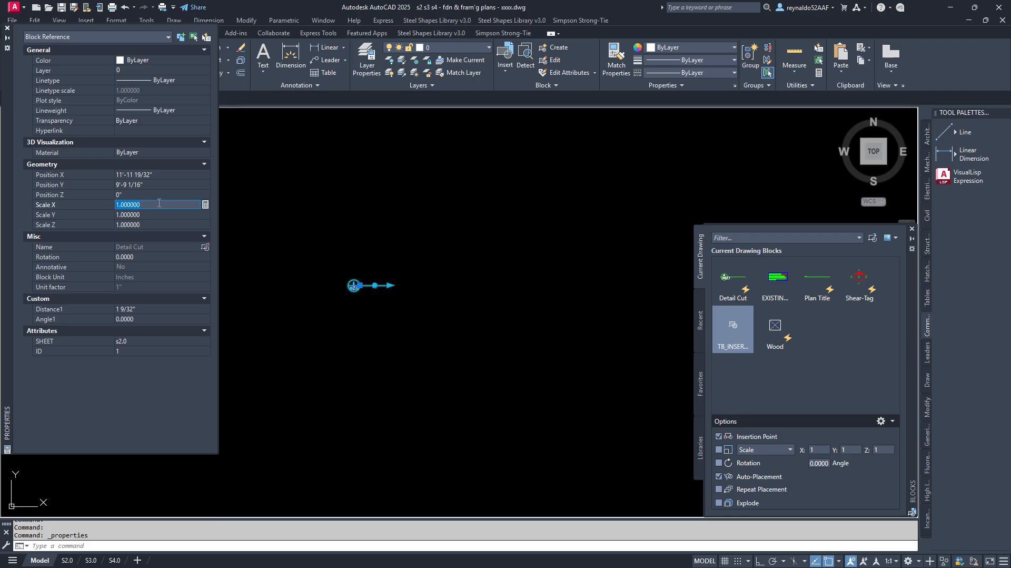
{"action": "type", "text": "48"}
{"action": "key", "text": "Return"}
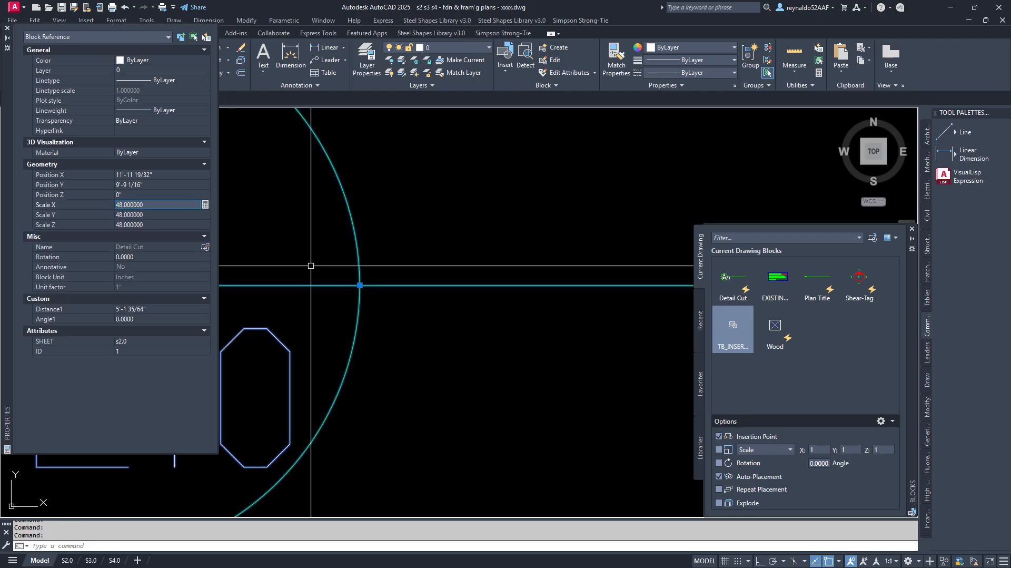
{"action": "left_click", "coordinate": [8, 28]}
{"action": "scroll", "coordinate": [454, 288], "scroll_direction": "down", "scroll_amount": 5}
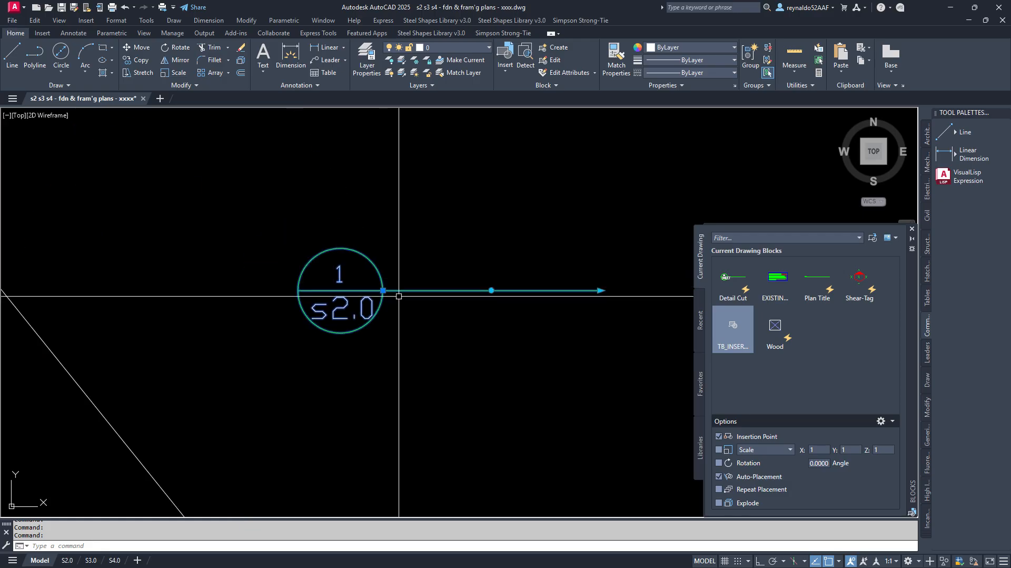
{"action": "key", "text": "Escape"}
- Rotate the tag's leader about its circle so that it points diagonally down to the right
{"action": "left_click", "coordinate": [455, 288]}
{"action": "left_click", "coordinate": [404, 280]}
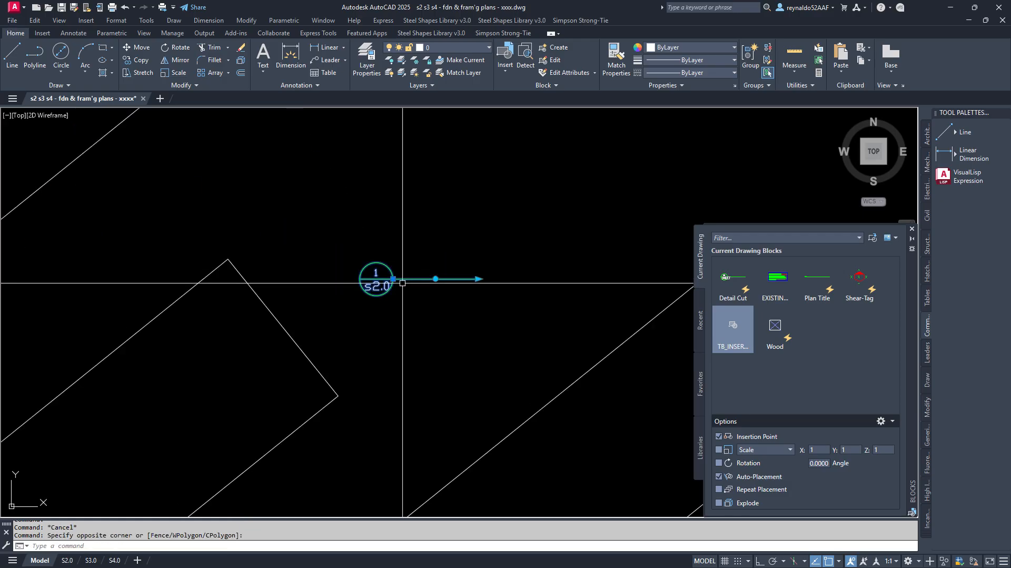
{"action": "left_click", "coordinate": [435, 278]}
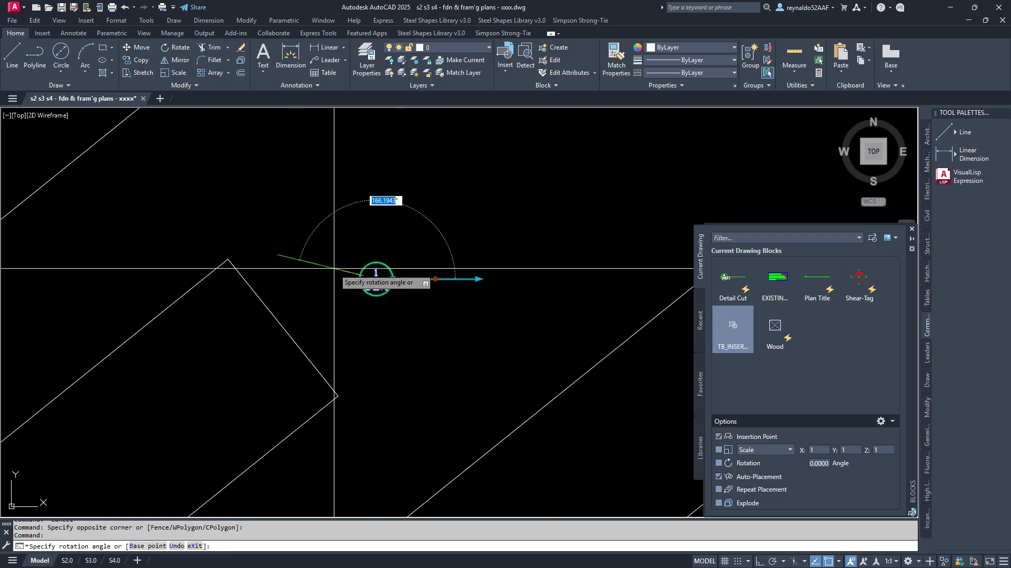
{"action": "key", "text": "Escape"}
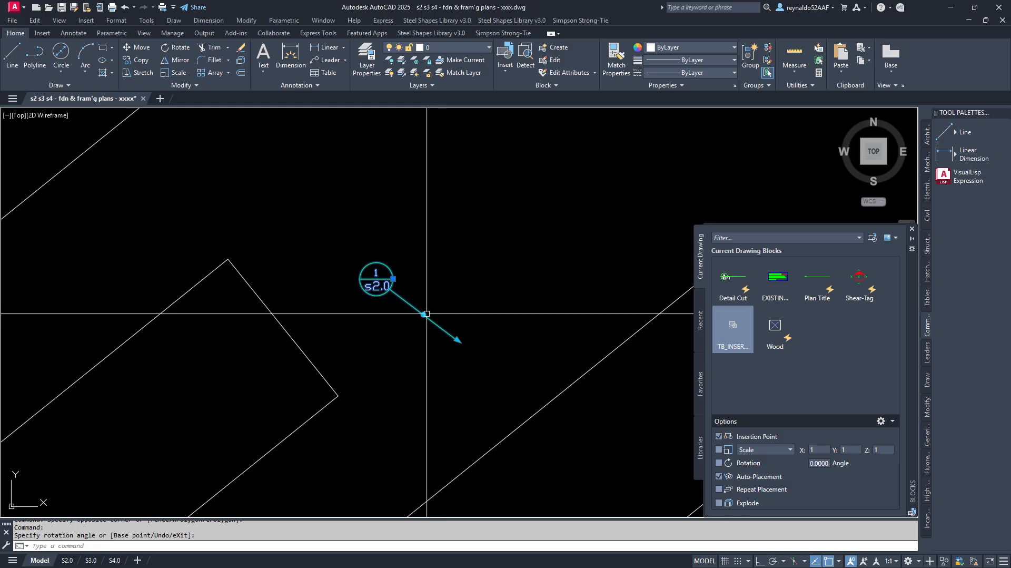
- Move the detail tag horizontally to the left, closer to the short upper-right edge of the middle rectangle
{"action": "middle_click_drag", "start_coordinate": [436, 305], "coordinate": [499, 296]}
{"action": "key", "text": "Escape"}
{"action": "type", "text": "m"}
{"action": "key", "text": "space"}
{"action": "left_click", "coordinate": [462, 315]}
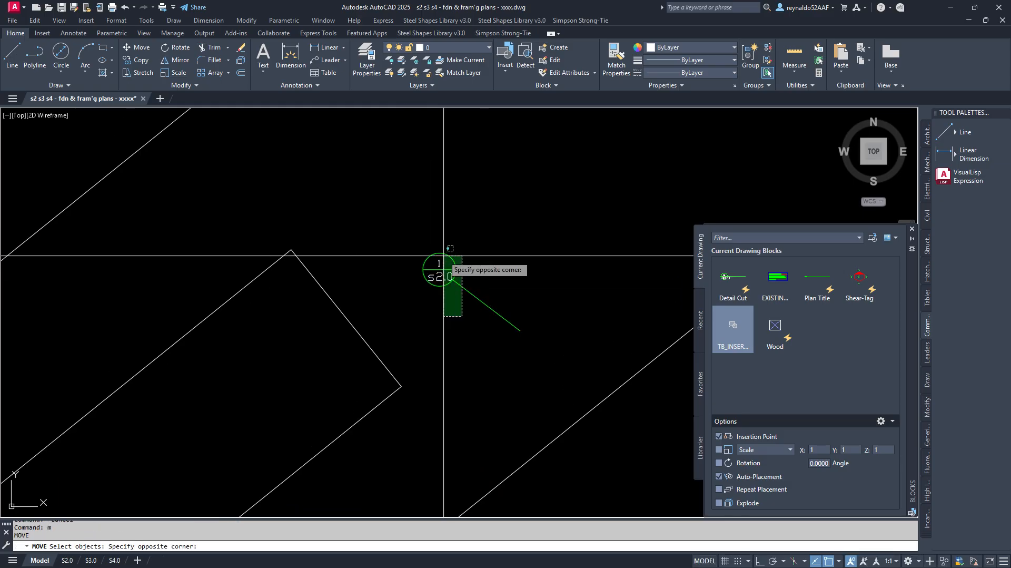
{"action": "left_click", "coordinate": [444, 253]}
{"action": "key", "text": "space"}
{"action": "left_click", "coordinate": [512, 230]}
{"action": "left_click", "coordinate": [445, 232]}
{"action": "key", "text": "space"}
{"action": "key", "text": "Escape"}
- Rotate the tag's leader down to the left, perpendicular across the middle rectangle's short upper-right edge, and close the block list
{"action": "left_click", "coordinate": [423, 293]}
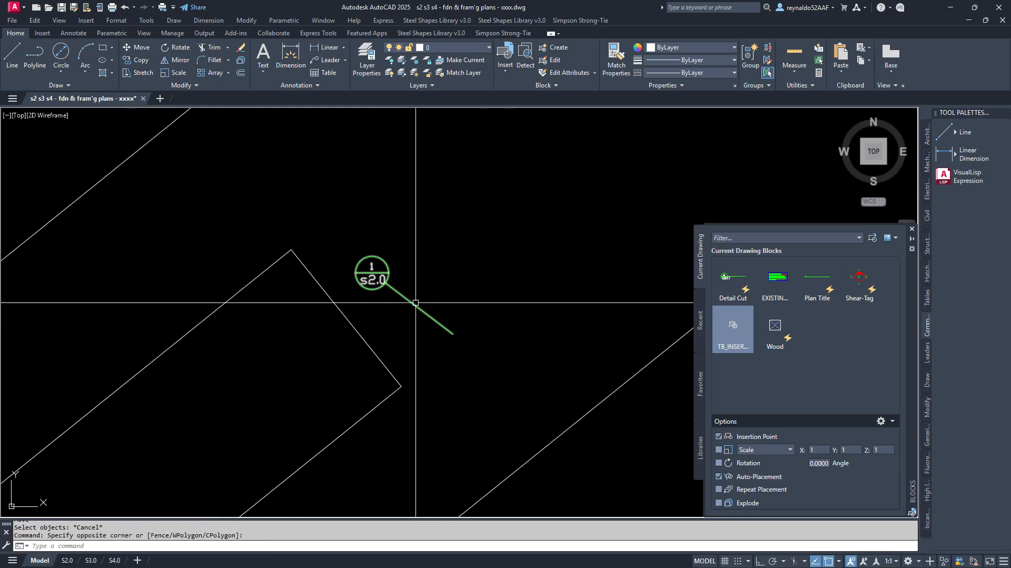
{"action": "left_click", "coordinate": [417, 308]}
{"action": "left_click", "coordinate": [419, 308]}
{"action": "key", "text": "space"}
{"action": "key", "text": "space"}
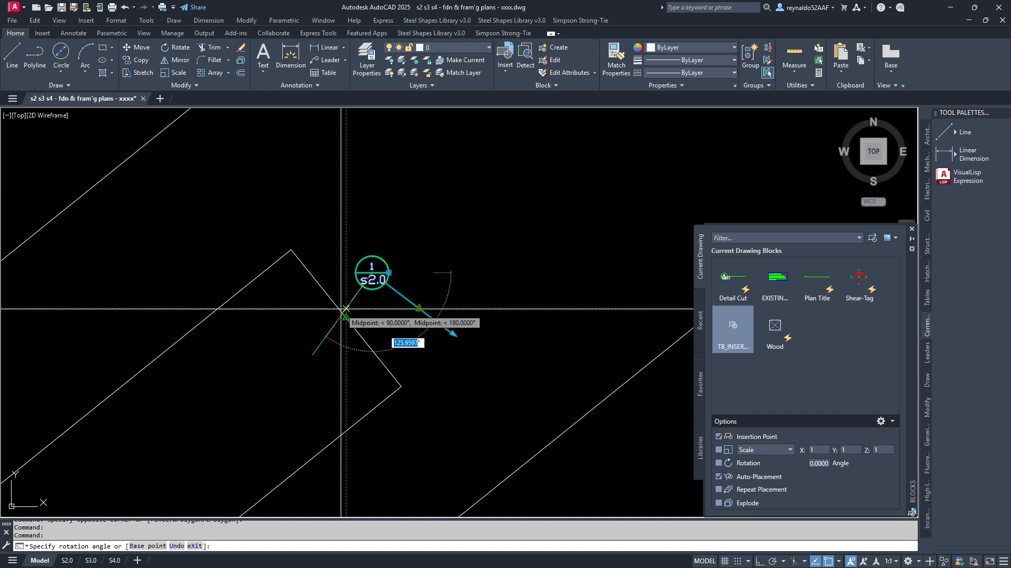
{"action": "scroll", "coordinate": [345, 304], "scroll_direction": "up", "scroll_amount": 2}
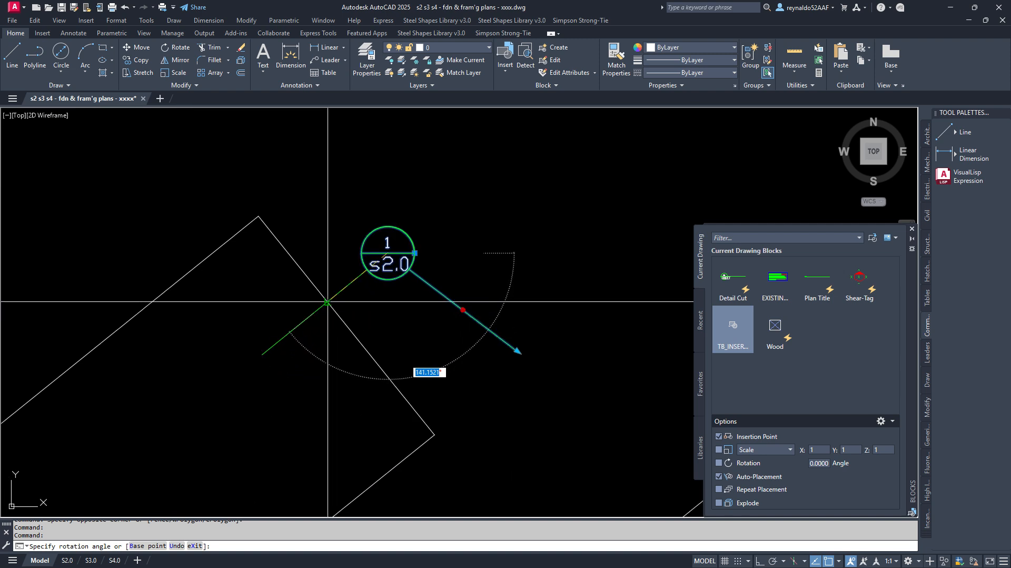
{"action": "scroll", "coordinate": [410, 309], "scroll_direction": "down", "scroll_amount": 3}
{"action": "key", "text": "Escape"}
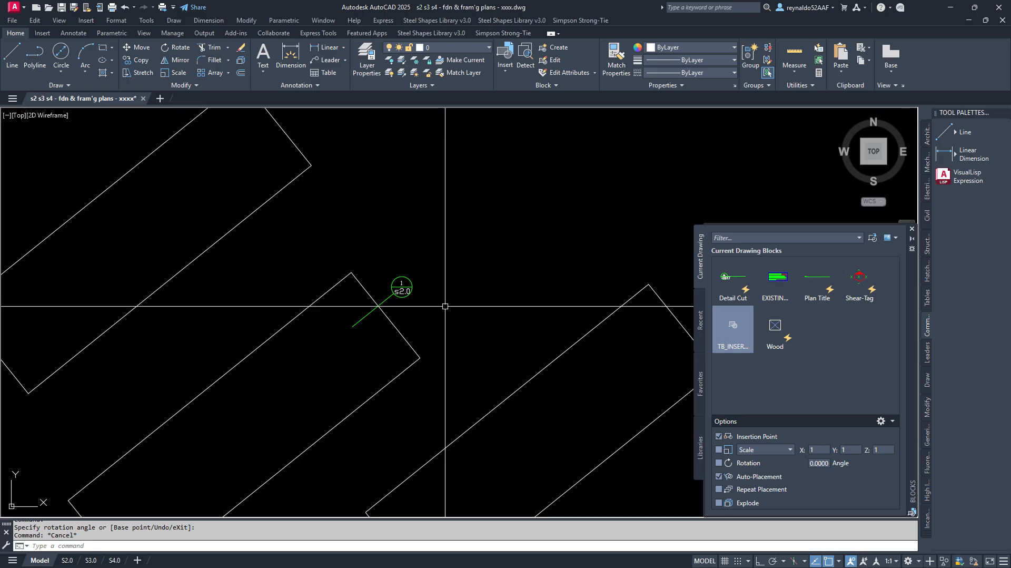
{"action": "left_click", "coordinate": [912, 228]}
{"action": "scroll", "coordinate": [564, 255], "scroll_direction": "down", "scroll_amount": 3}
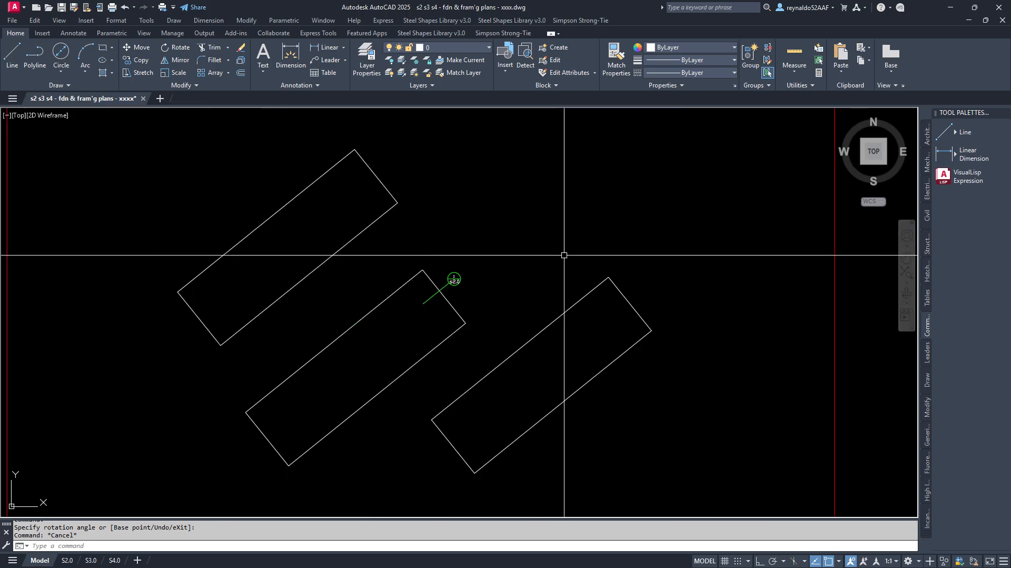